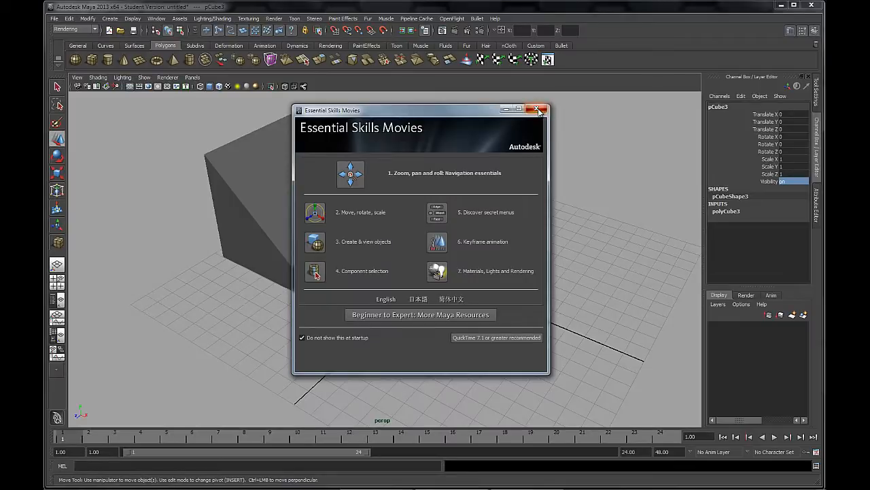
# Close the Essential Skills Movies window and raise the small cube at the grid's centre to about Y 0.6
pyautogui.click(537, 109)
pyautogui.click(495, 160)
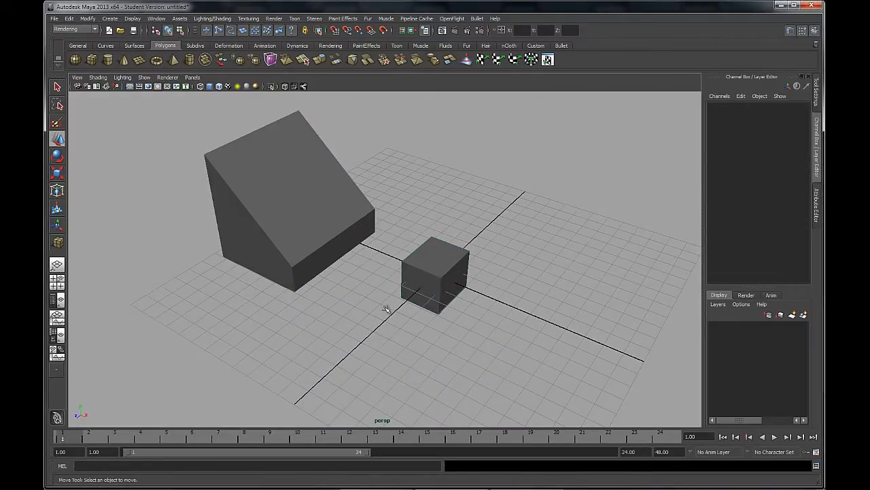
pyautogui.keyDown('alt'); pyautogui.moveTo(387, 308); pyautogui.dragTo(432, 305); pyautogui.keyUp('alt')
pyautogui.click(428, 253)
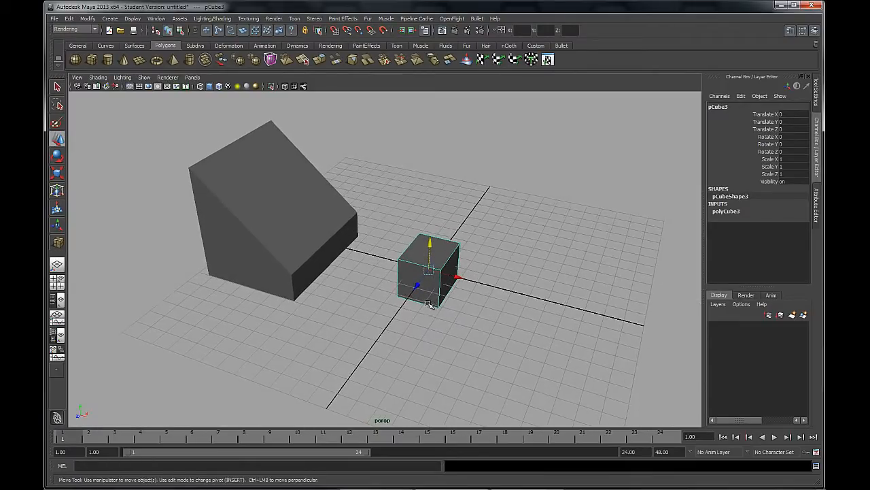
pyautogui.moveTo(431, 248)
pyautogui.mouseDown()
pyautogui.moveTo(430, 217)
pyautogui.moveTo(429, 234)
pyautogui.mouseUp()
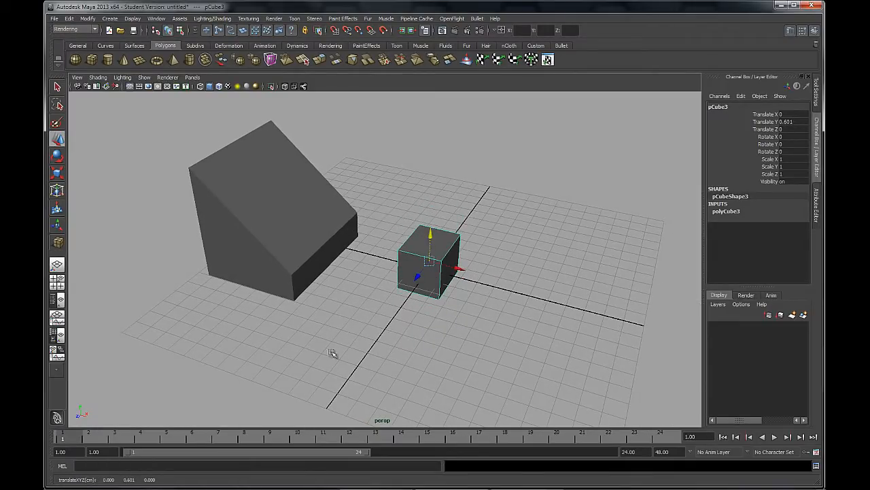
# Move the small cube freely with the Move tool to about X 0.09, Y 2.18, Z 1.63
pyautogui.click(57, 138)
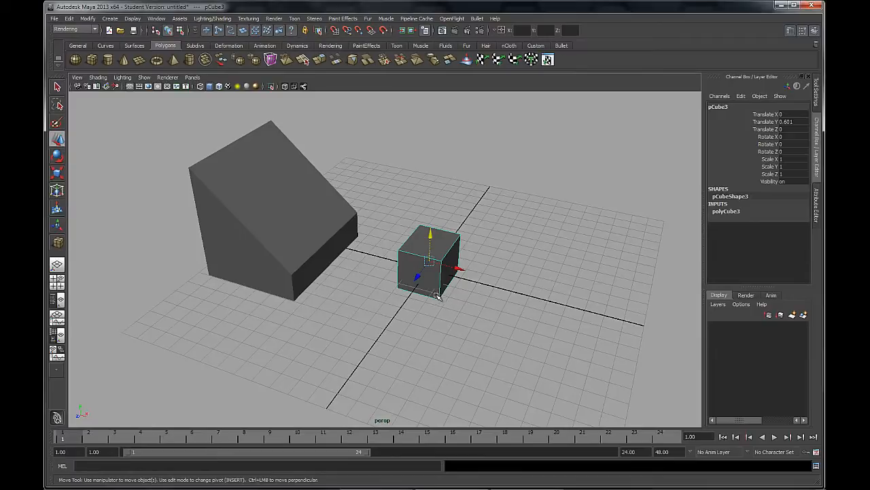
pyautogui.keyDown('alt'); pyautogui.moveTo(436, 295); pyautogui.dragTo(413, 299); pyautogui.keyUp('alt')
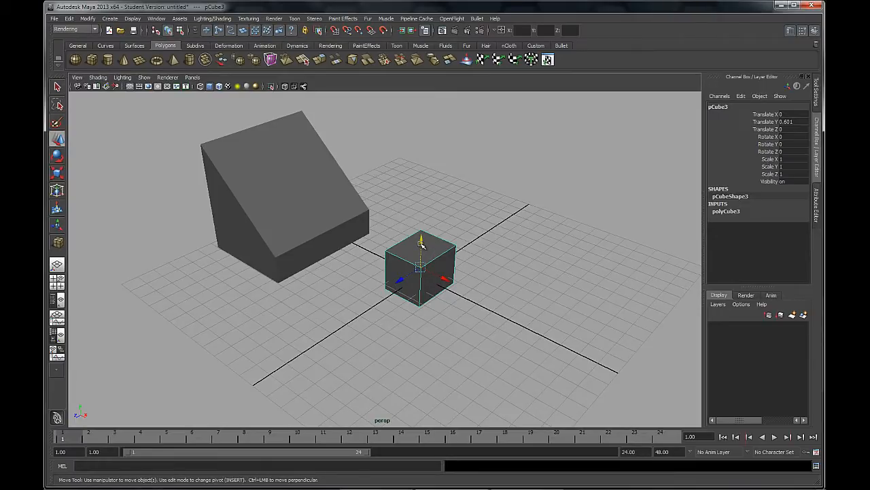
pyautogui.moveTo(421, 244); pyautogui.dragTo(360, 291)
pyautogui.moveTo(415, 225)
pyautogui.mouseDown()
pyautogui.moveTo(416, 184)
pyautogui.moveTo(415, 232)
pyautogui.mouseUp()
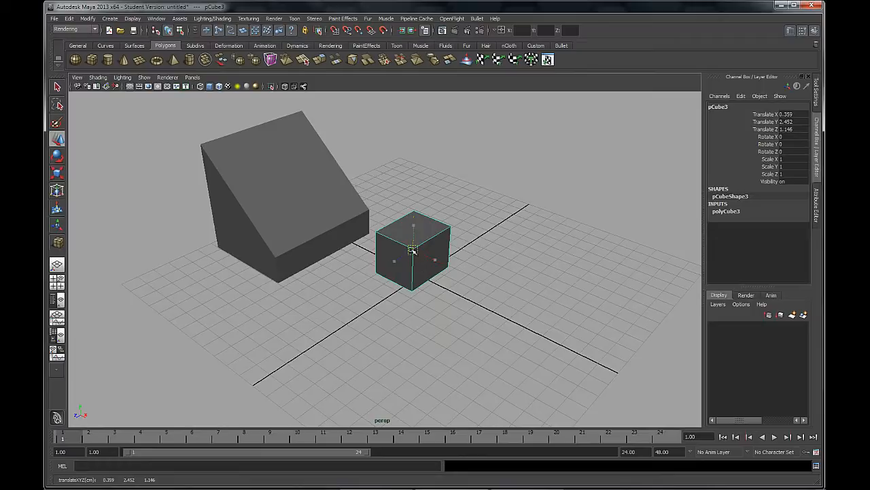
pyautogui.moveTo(413, 250); pyautogui.dragTo(427, 294)
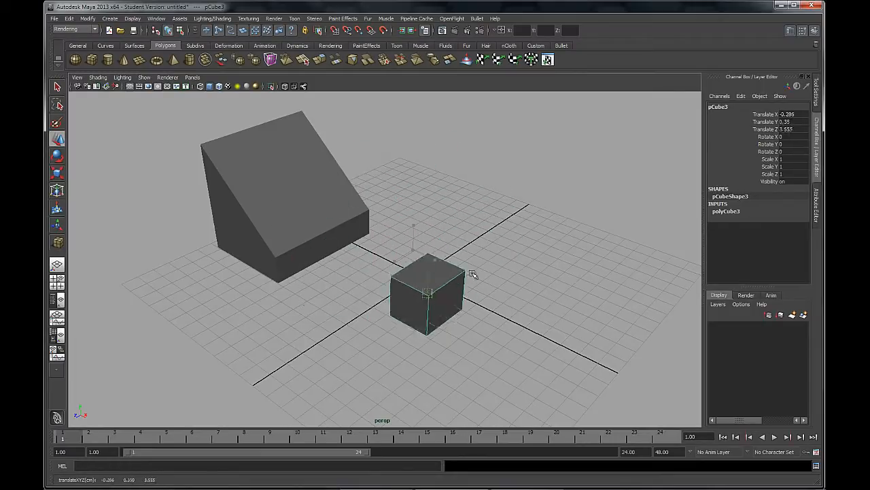
pyautogui.moveTo(473, 274); pyautogui.dragTo(416, 256)
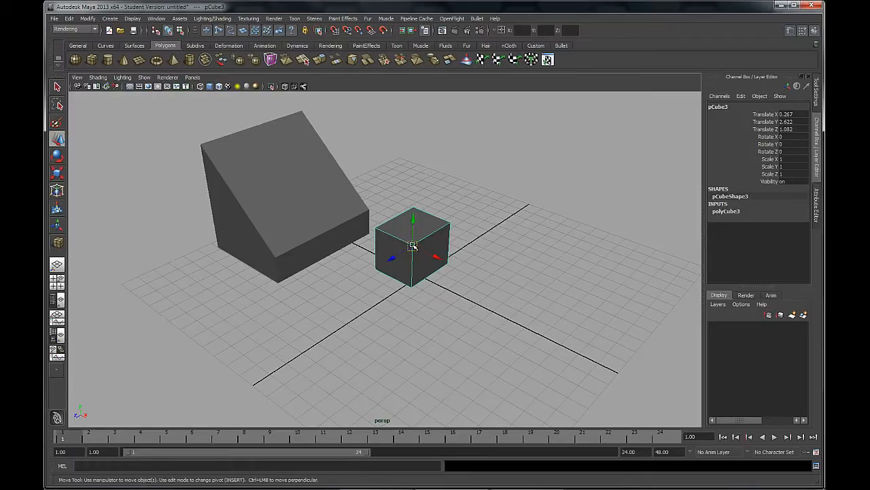
pyautogui.moveTo(413, 246)
pyautogui.mouseDown()
pyautogui.moveTo(235, 245)
pyautogui.moveTo(529, 257)
pyautogui.moveTo(534, 249)
pyautogui.moveTo(334, 248)
pyautogui.moveTo(424, 249)
pyautogui.moveTo(415, 258)
pyautogui.moveTo(408, 143)
pyautogui.moveTo(416, 144)
pyautogui.moveTo(415, 278)
pyautogui.moveTo(406, 235)
pyautogui.mouseUp()
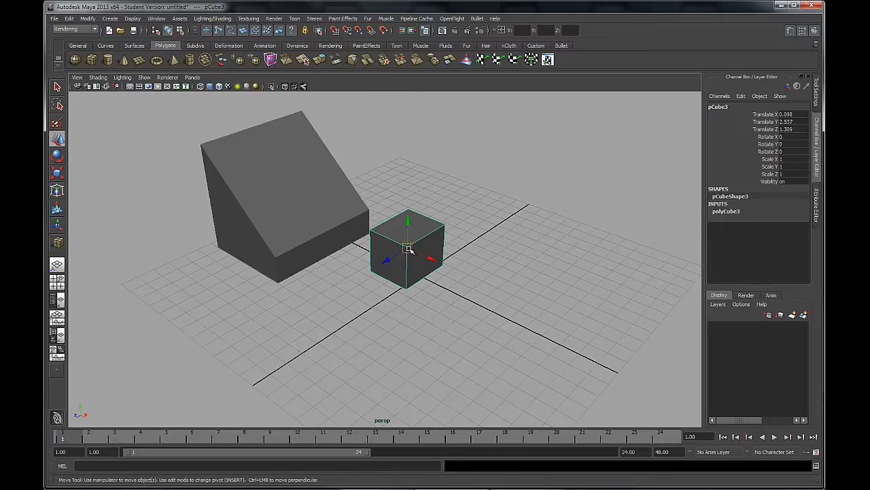
pyautogui.moveTo(410, 248); pyautogui.dragTo(409, 256)
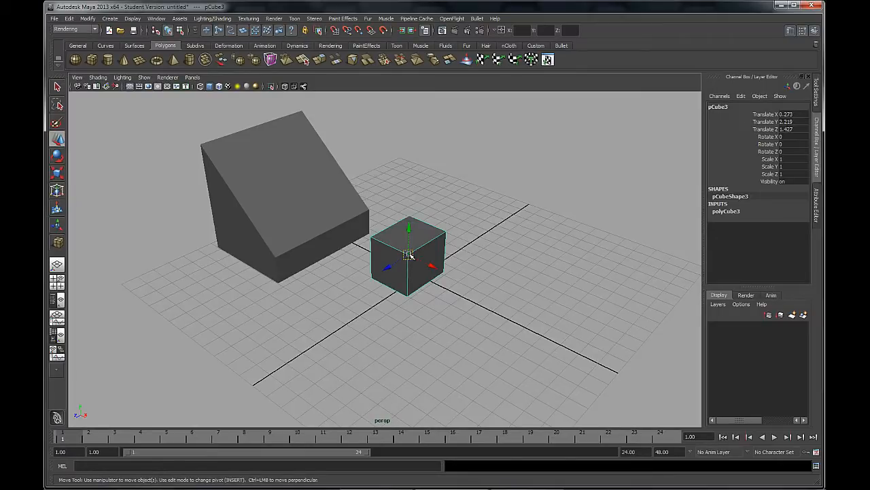
pyautogui.moveTo(408, 255)
pyautogui.mouseDown()
pyautogui.moveTo(412, 191)
pyautogui.moveTo(401, 245)
pyautogui.moveTo(414, 352)
pyautogui.moveTo(460, 283)
pyautogui.moveTo(303, 249)
pyautogui.moveTo(415, 270)
pyautogui.moveTo(400, 253)
pyautogui.moveTo(406, 259)
pyautogui.mouseUp()
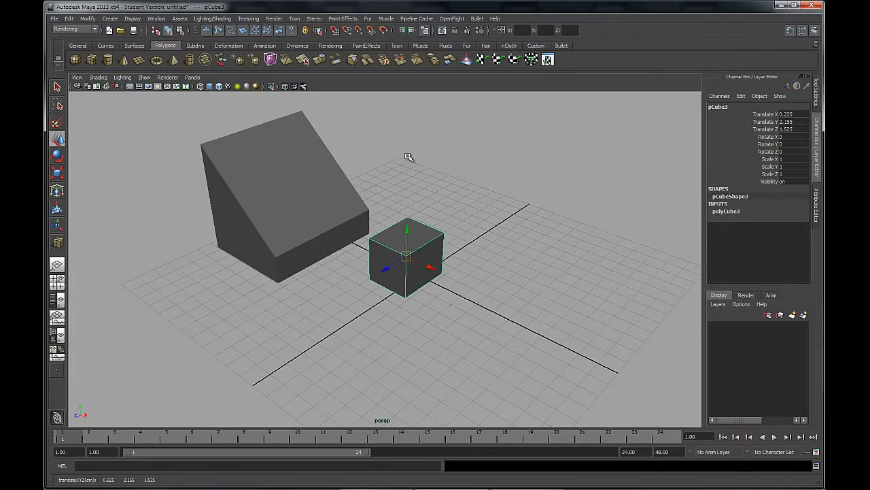
pyautogui.moveTo(406, 257)
pyautogui.mouseDown()
pyautogui.moveTo(408, 265)
pyautogui.moveTo(404, 256)
pyautogui.mouseUp()
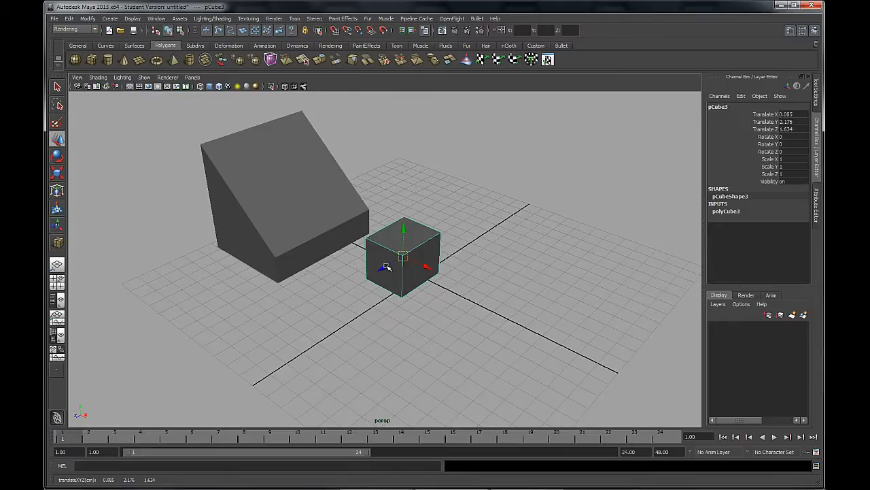
# Try moving the small cube along the Z, X and Y axes one at a time, and undo the three moves
pyautogui.moveTo(386, 268); pyautogui.dragTo(217, 154)
pyautogui.moveTo(220, 202); pyautogui.dragTo(432, 315)
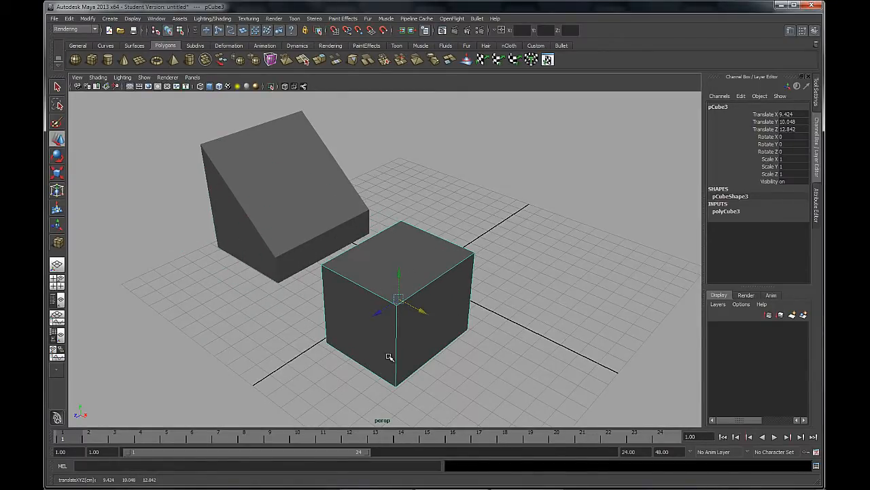
pyautogui.moveTo(397, 274); pyautogui.dragTo(396, 231)
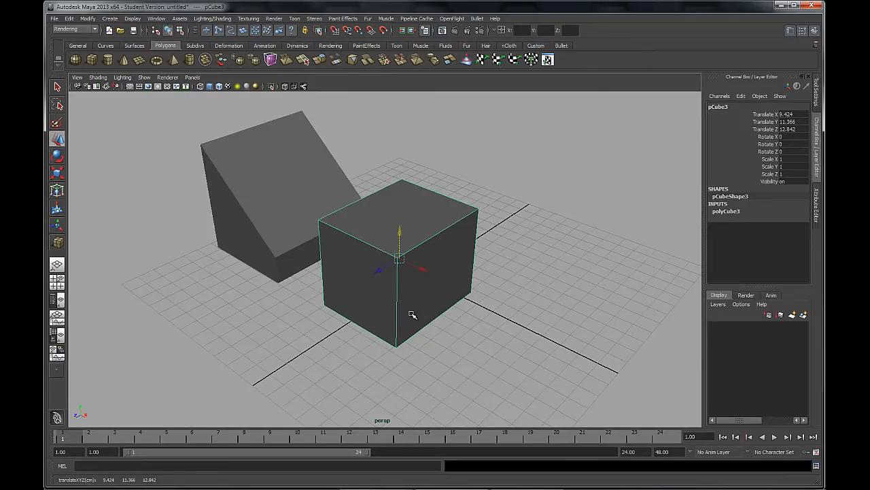
pyautogui.hotkey('ctrl', 'z')
pyautogui.hotkey('ctrl', 'z')
pyautogui.hotkey('ctrl', 'z')
pyautogui.hotkey('ctrl', 'z')
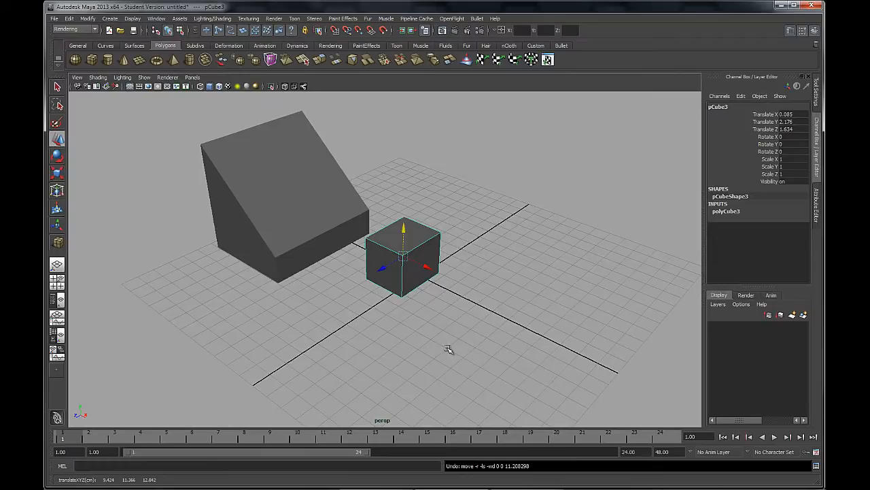
# Set the Move tool's move axis to World in its settings and reset the tool to its defaults
pyautogui.keyDown('alt'); pyautogui.moveTo(450, 349); pyautogui.dragTo(468, 351); pyautogui.keyUp('alt')
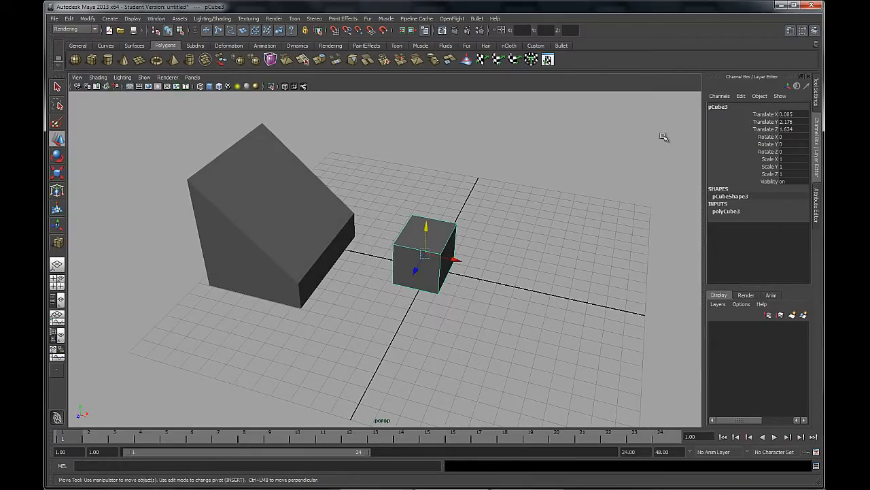
pyautogui.click(817, 87)
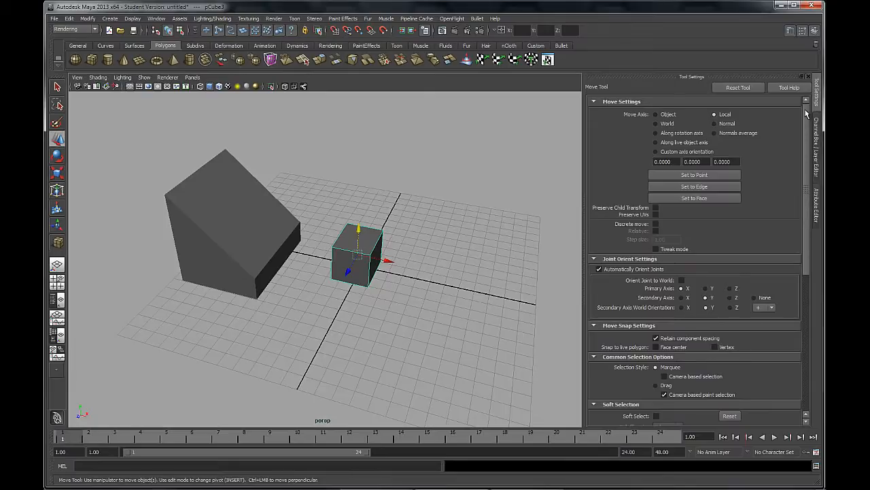
pyautogui.moveTo(807, 113); pyautogui.dragTo(799, 171)
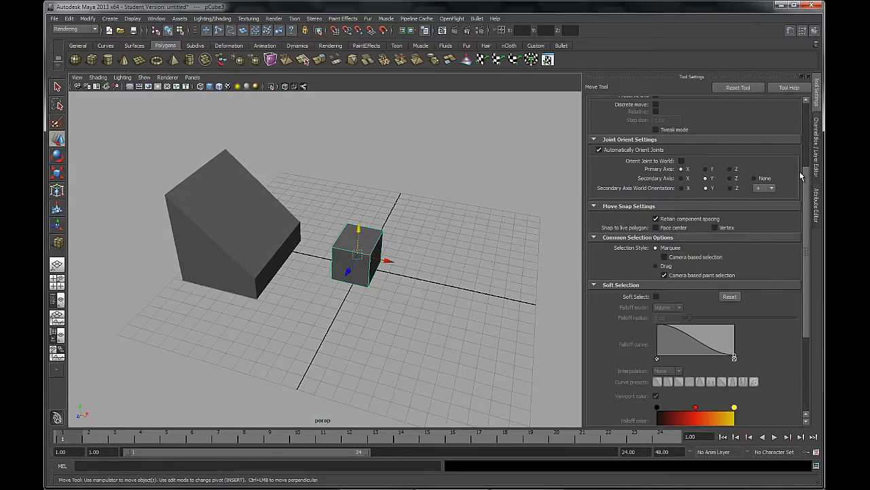
pyautogui.moveTo(800, 171); pyautogui.dragTo(800, 172)
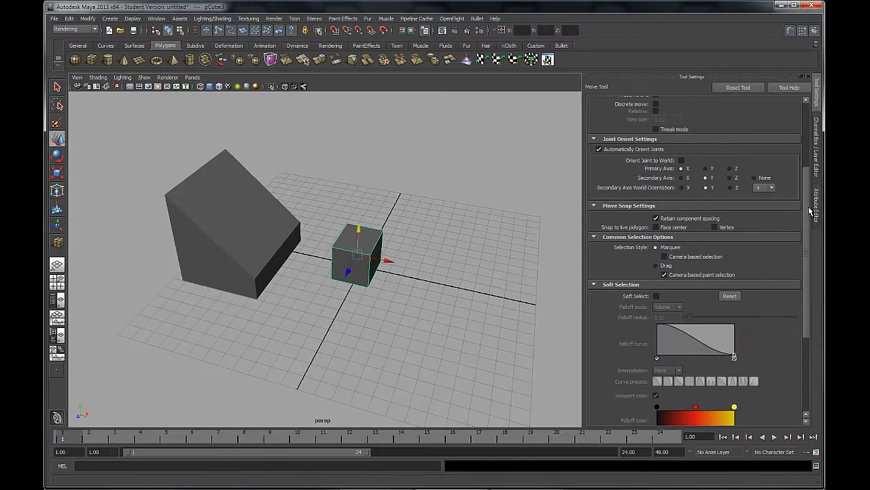
pyautogui.moveTo(806, 214); pyautogui.dragTo(805, 135)
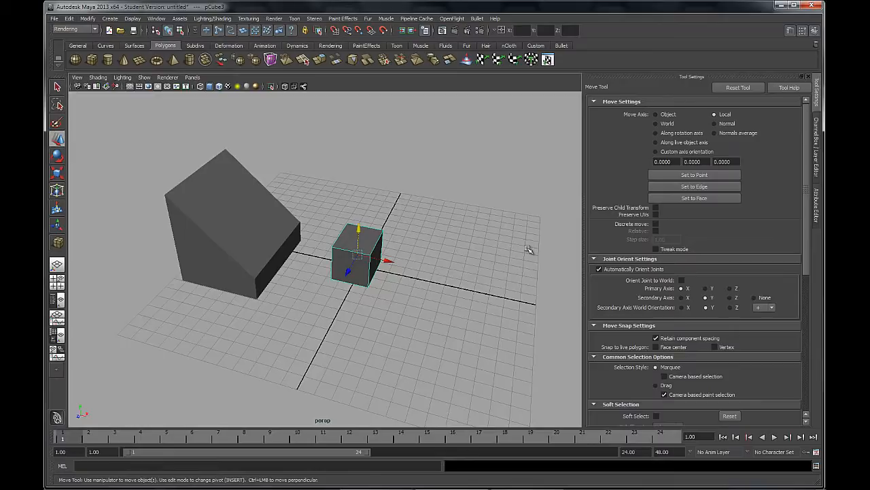
pyautogui.click(657, 124)
pyautogui.click(745, 87)
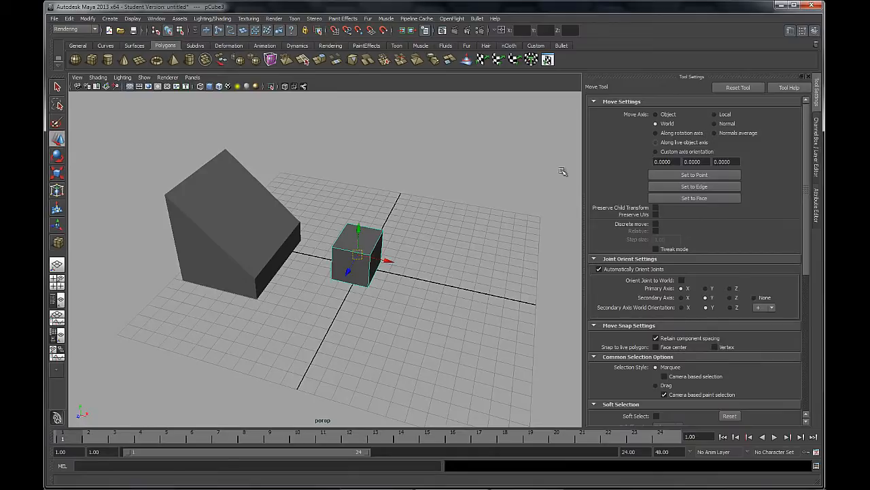
# Examine the small cube's move handles from several angles and distances against the world axis indicator
pyautogui.keyDown('alt'); pyautogui.moveTo(472, 197); pyautogui.dragTo(433, 212); pyautogui.keyUp('alt')
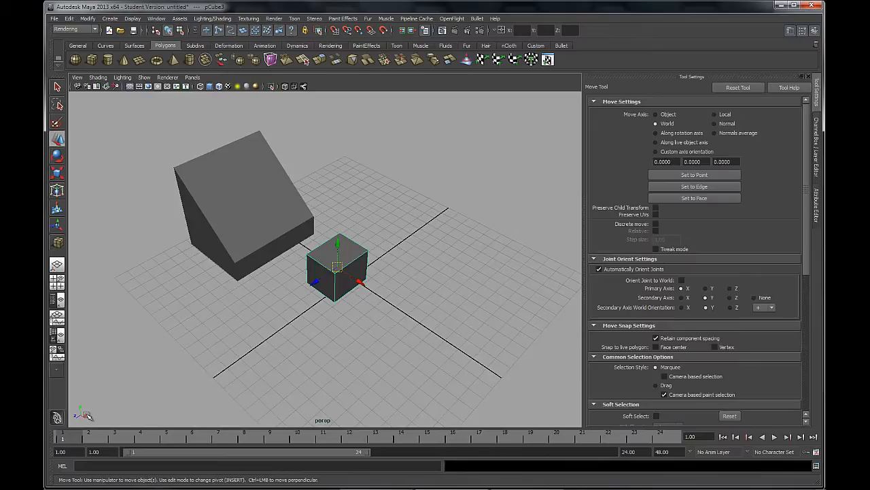
pyautogui.keyDown('alt'); pyautogui.moveTo(375, 310); pyautogui.dragTo(369, 308); pyautogui.keyUp('alt')
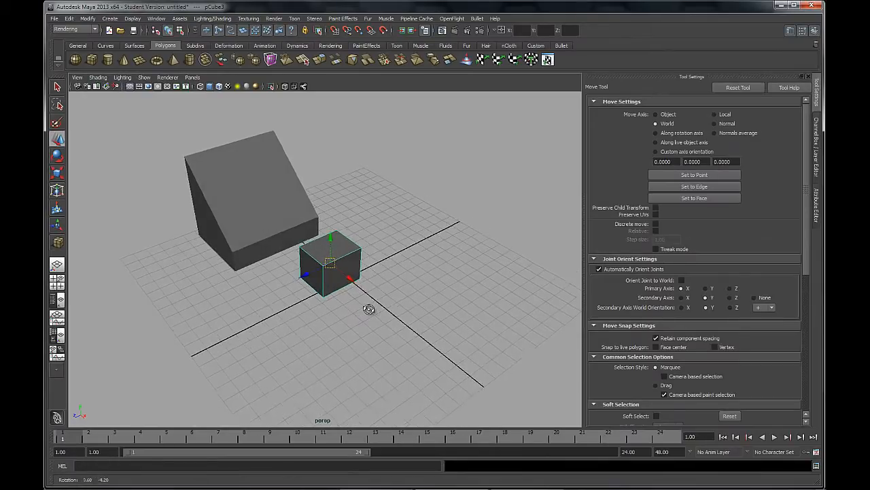
pyautogui.keyDown('alt'); pyautogui.moveTo(372, 232); pyautogui.dragTo(421, 276, button='right'); pyautogui.keyUp('alt')
pyautogui.keyDown('alt'); pyautogui.moveTo(420, 276); pyautogui.dragTo(403, 283); pyautogui.keyUp('alt')
pyautogui.keyDown('alt'); pyautogui.moveTo(407, 298); pyautogui.dragTo(397, 287, button='middle'); pyautogui.keyUp('alt')
pyautogui.keyDown('alt'); pyautogui.moveTo(397, 288); pyautogui.dragTo(304, 300, button='right'); pyautogui.keyUp('alt')
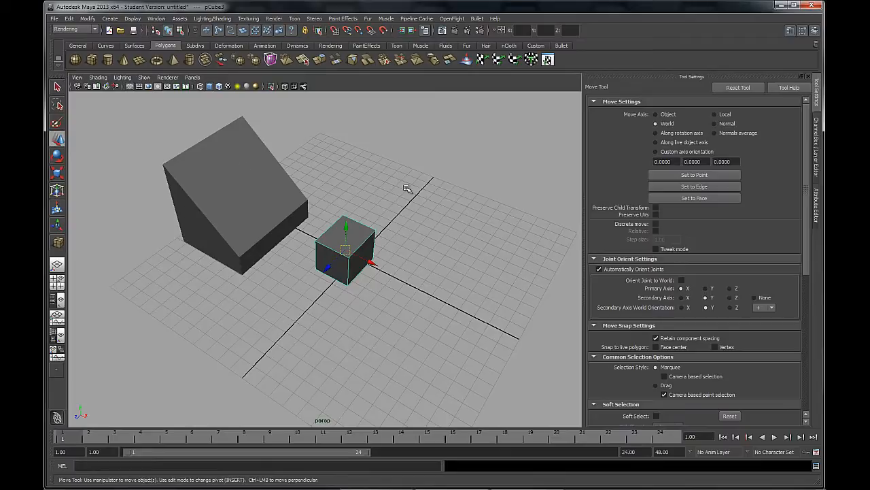
pyautogui.keyDown('alt'); pyautogui.moveTo(405, 346); pyautogui.dragTo(136, 227, button='right'); pyautogui.keyUp('alt')
pyautogui.moveTo(338, 379)
pyautogui.keyDown('alt'); pyautogui.mouseDown()
pyautogui.moveTo(486, 297)
pyautogui.moveTo(274, 356)
pyautogui.moveTo(376, 376)
pyautogui.moveTo(333, 371)
pyautogui.mouseUp(); pyautogui.keyUp('alt')
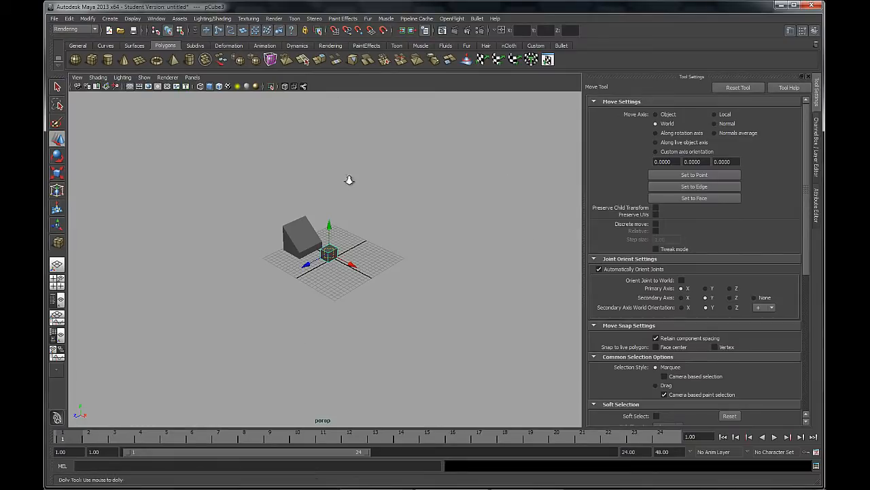
pyautogui.keyDown('alt'); pyautogui.moveTo(349, 181); pyautogui.dragTo(375, 292, button='right'); pyautogui.keyUp('alt')
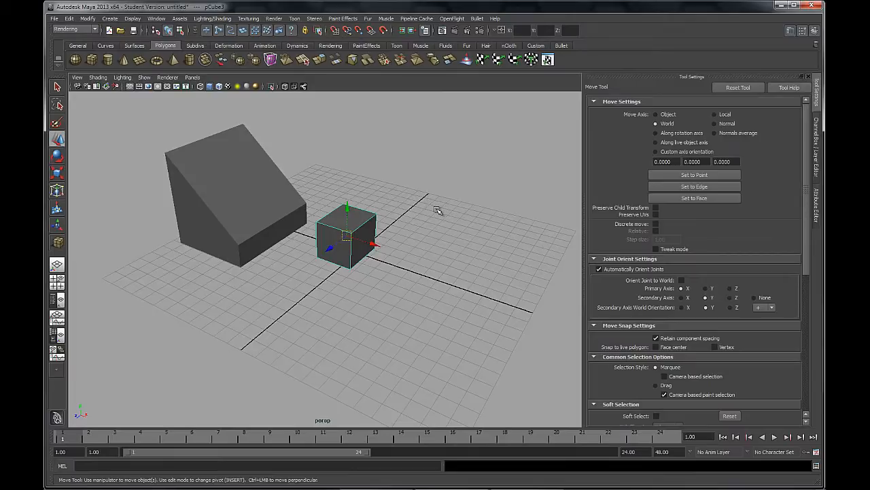
pyautogui.keyDown('alt'); pyautogui.moveTo(436, 210); pyautogui.dragTo(610, 148); pyautogui.keyUp('alt')
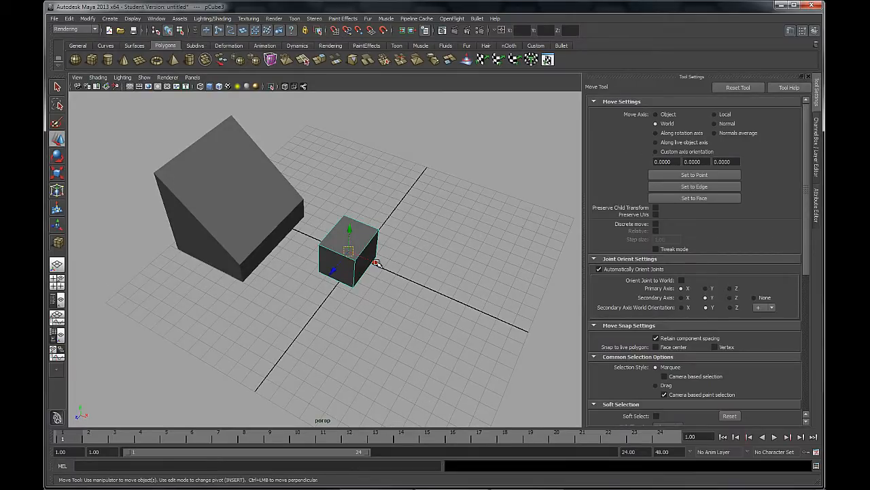
# Move the small cube along the individual world axes, back and forth along Z, leaving it near the grid's centre
pyautogui.moveTo(375, 265); pyautogui.dragTo(353, 228)
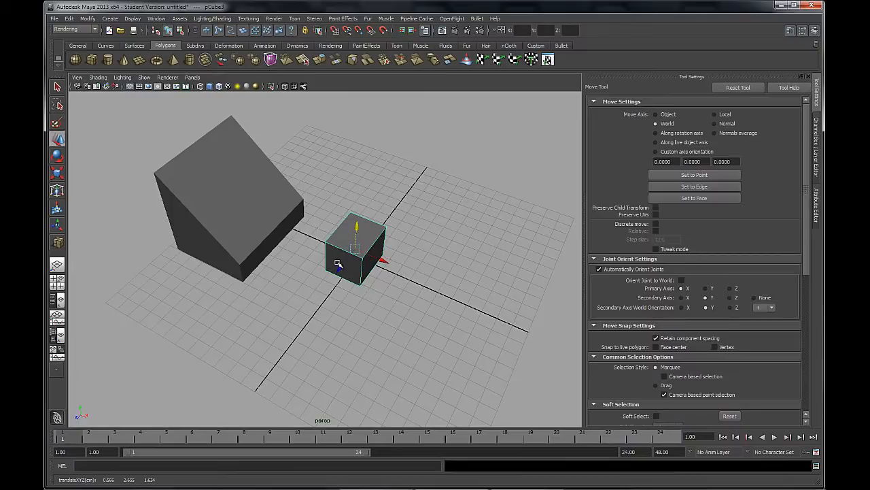
pyautogui.moveTo(338, 264); pyautogui.dragTo(359, 271)
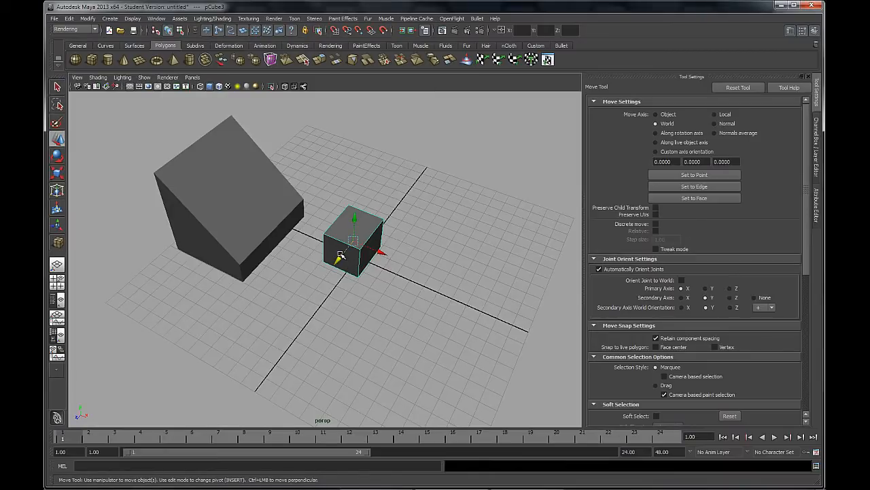
pyautogui.moveTo(338, 261); pyautogui.dragTo(310, 301)
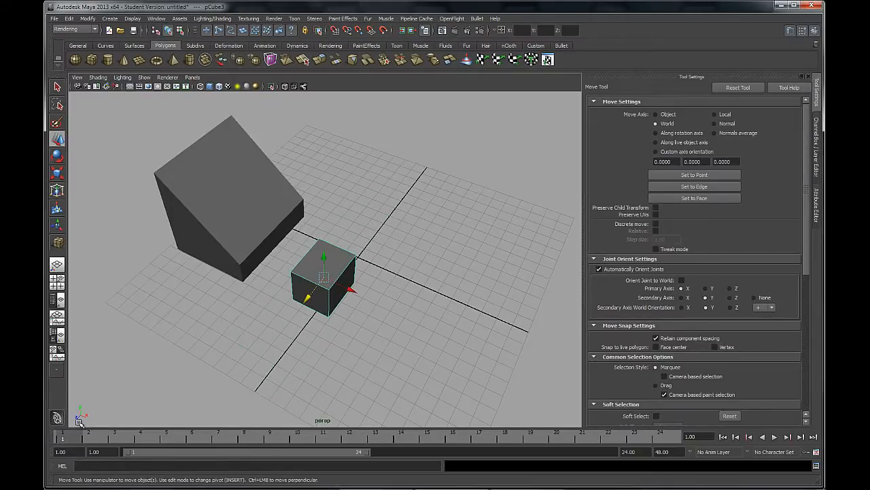
pyautogui.click(324, 278)
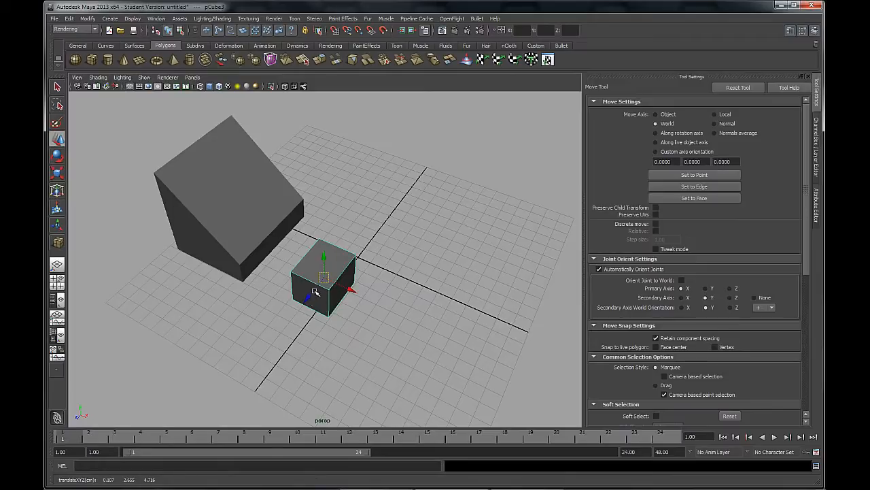
pyautogui.moveTo(308, 299); pyautogui.dragTo(396, 189, button='middle')
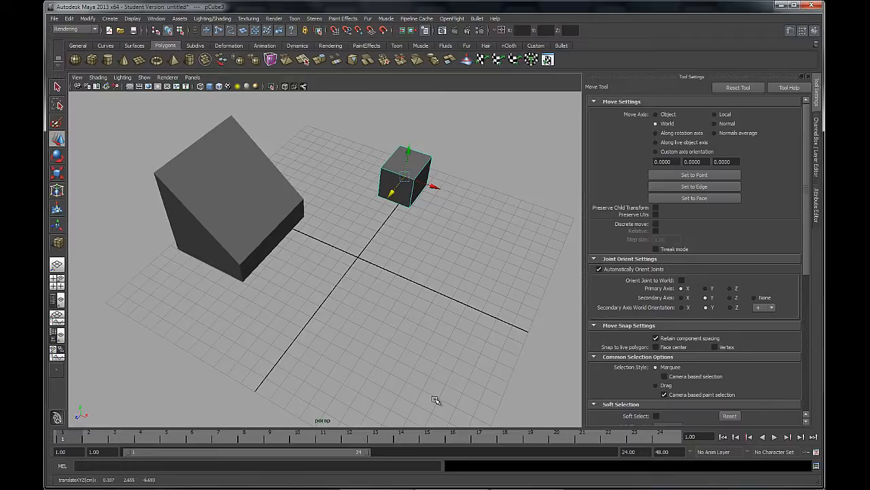
pyautogui.moveTo(392, 193); pyautogui.dragTo(343, 253, button='middle')
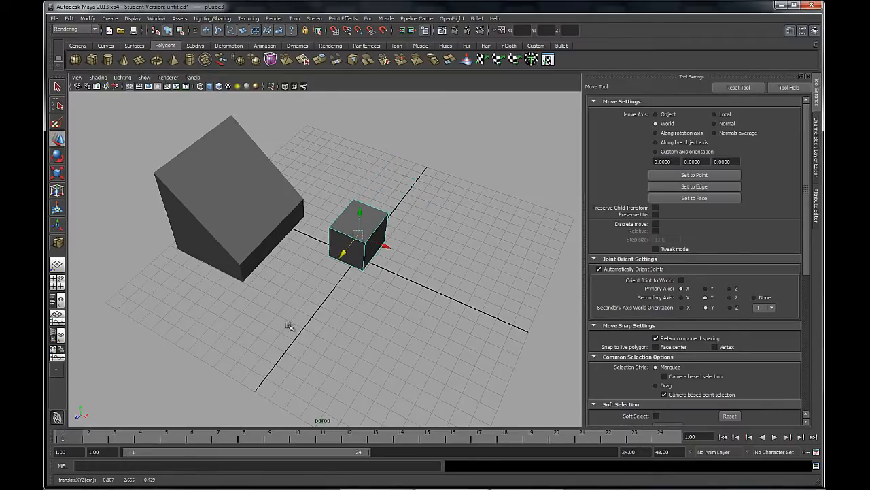
# Rotate the small cube partway about its vertical axis and return to the Move tool
pyautogui.click(58, 157)
pyautogui.moveTo(365, 264); pyautogui.dragTo(385, 271)
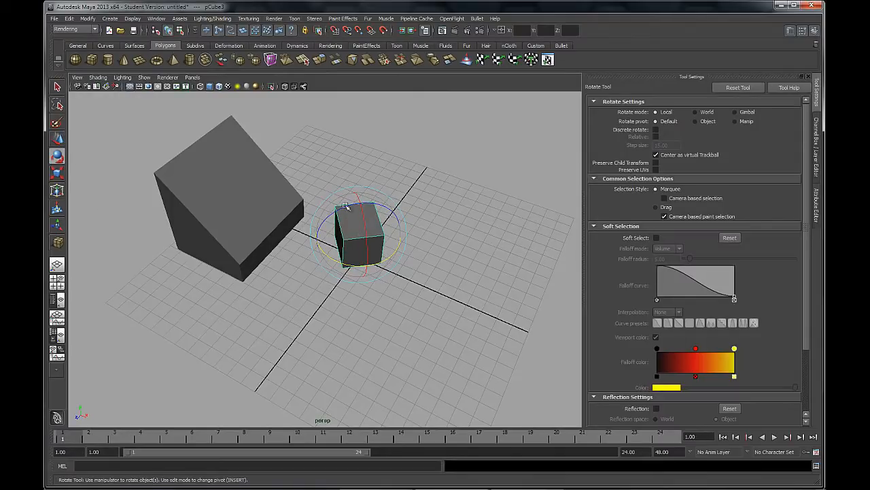
pyautogui.click(57, 139)
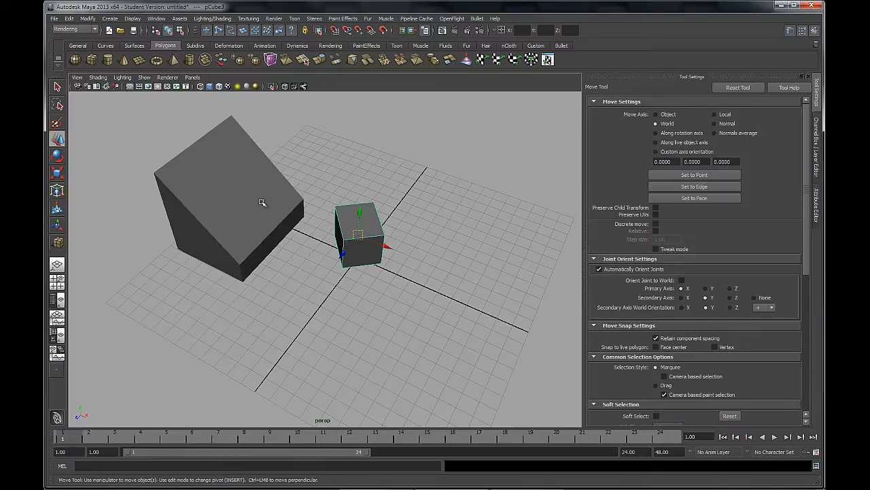
# Move the small rotated cube along world Z, and along its own Z axis with the move axis set to Object
pyautogui.moveTo(345, 251); pyautogui.dragTo(365, 268)
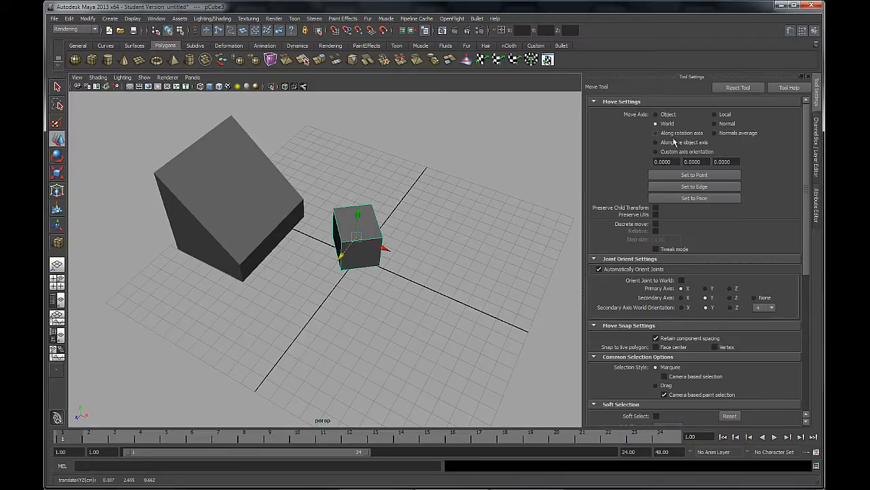
pyautogui.click(656, 114)
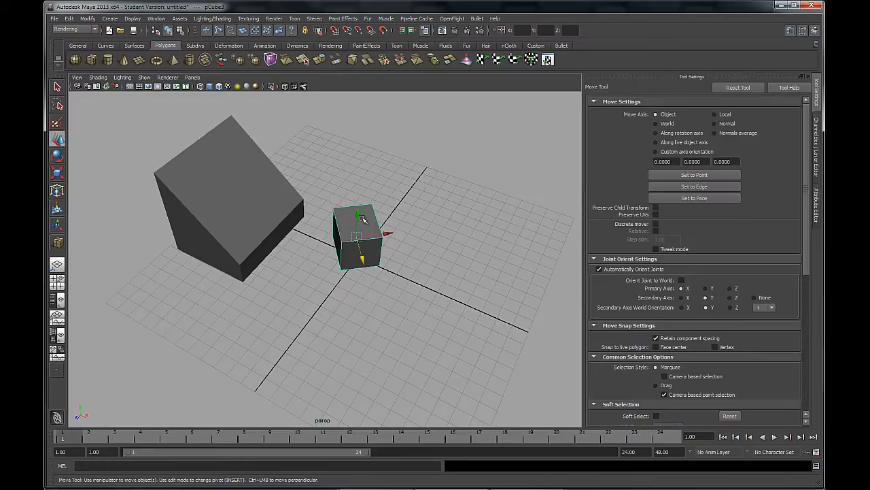
pyautogui.moveTo(363, 260); pyautogui.dragTo(372, 281)
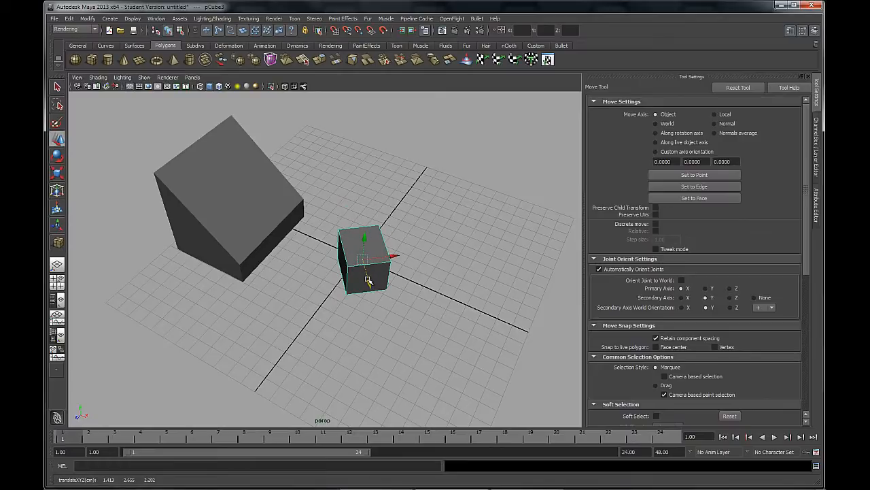
pyautogui.moveTo(368, 281); pyautogui.dragTo(397, 275)
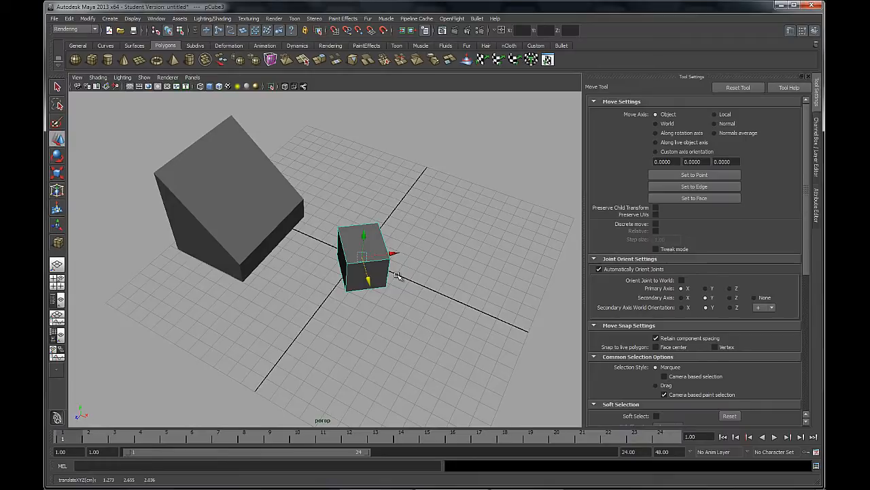
# Select the large wedge and switch it to face mode to select its sloped face
pyautogui.keyDown('alt'); pyautogui.moveTo(398, 275); pyautogui.dragTo(334, 286); pyautogui.keyUp('alt')
pyautogui.click(313, 230)
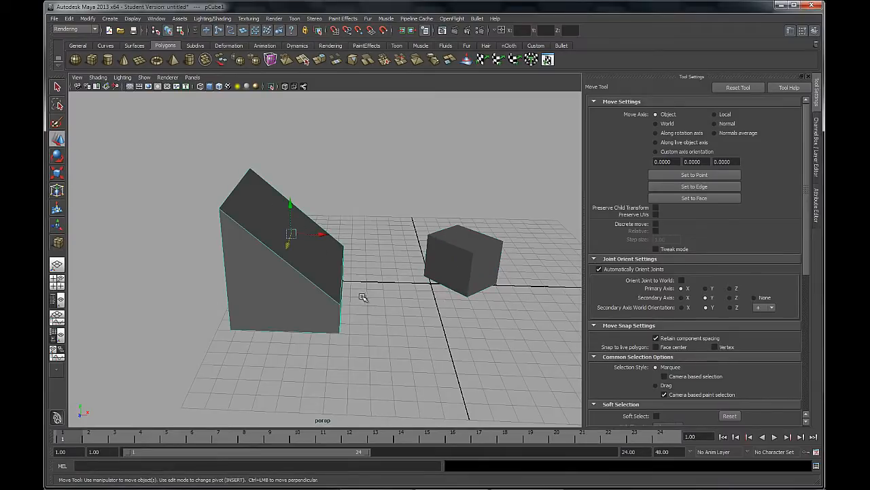
pyautogui.keyDown('alt'); pyautogui.moveTo(313, 230); pyautogui.dragTo(325, 279); pyautogui.keyUp('alt')
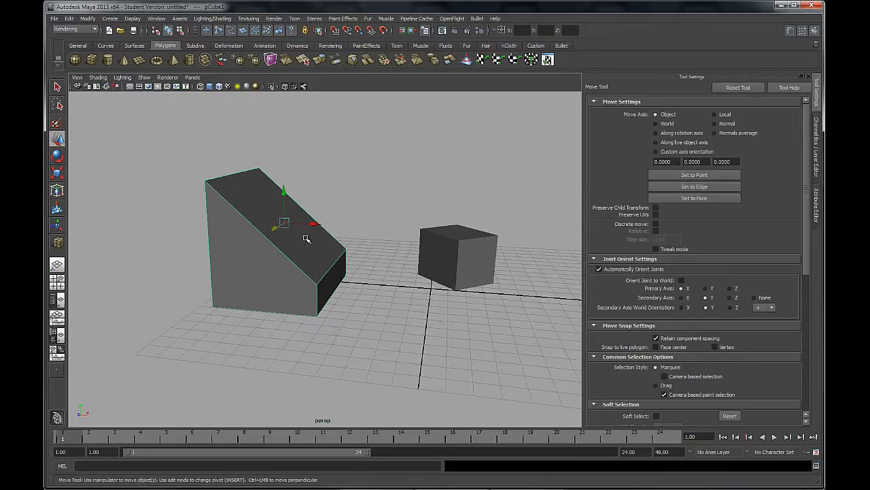
pyautogui.keyDown('alt'); pyautogui.moveTo(306, 239); pyautogui.dragTo(289, 253); pyautogui.keyUp('alt')
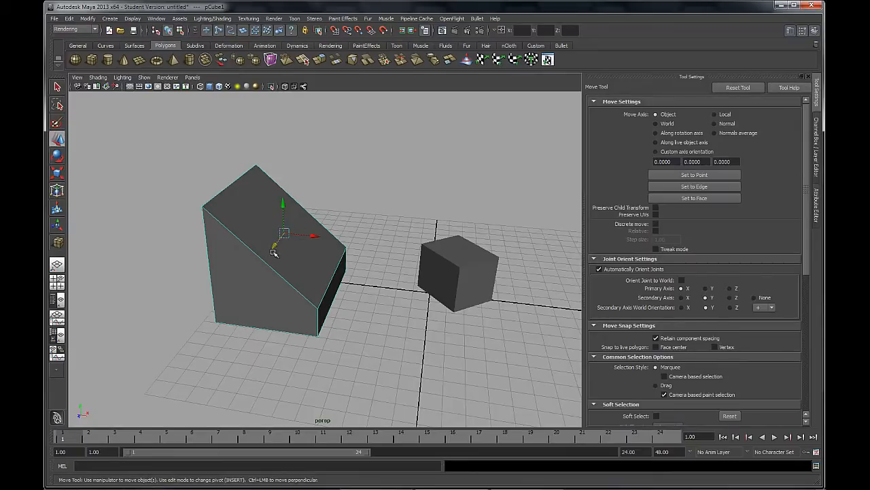
pyautogui.moveTo(257, 210); pyautogui.dragTo(258, 234, button='right')
pyautogui.click(288, 232)
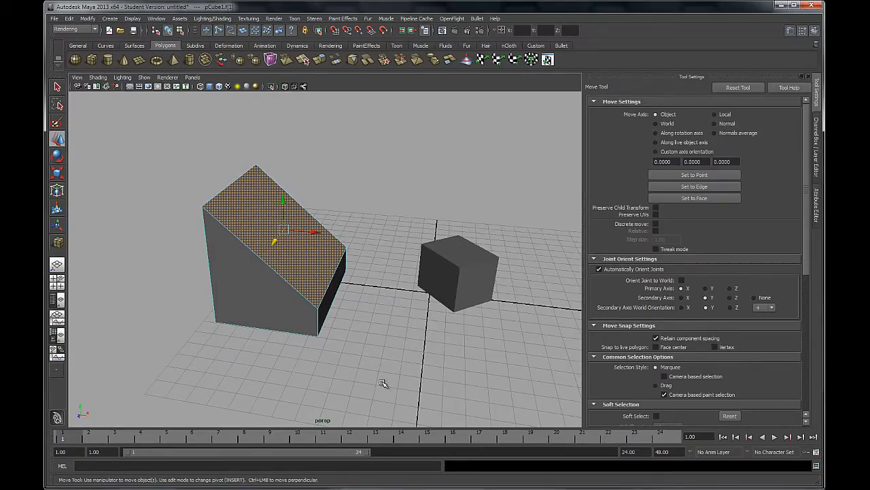
# Return to the Move tool with the sloped face selected, set the move axis to World and examine the face's handles
pyautogui.press('q')
pyautogui.keyDown('alt'); pyautogui.moveTo(388, 340); pyautogui.dragTo(346, 334); pyautogui.keyUp('alt')
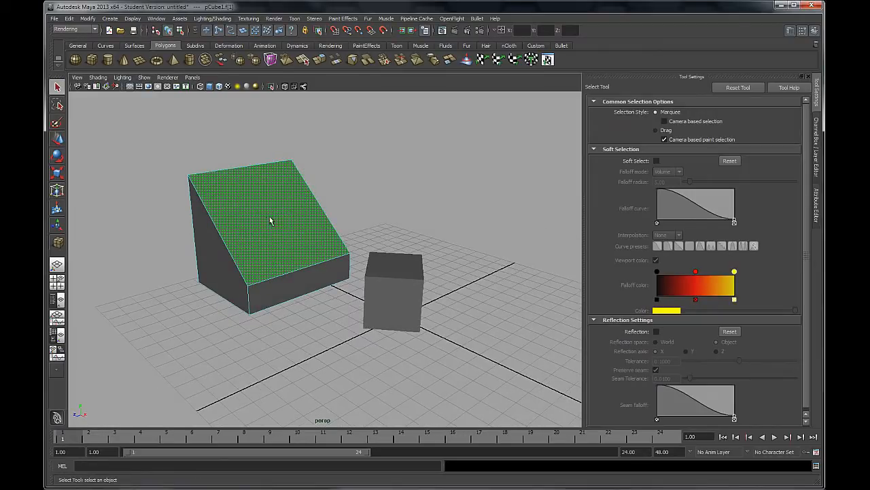
pyautogui.keyDown('alt'); pyautogui.moveTo(268, 222); pyautogui.dragTo(314, 272); pyautogui.keyUp('alt')
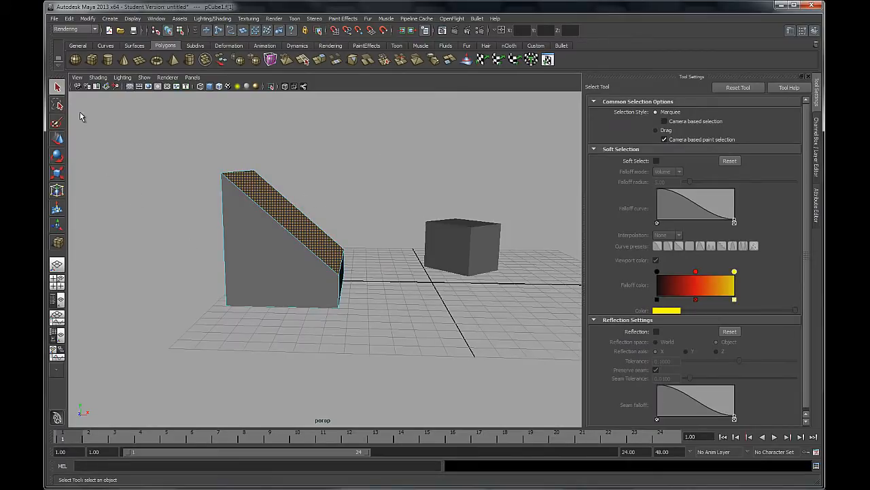
pyautogui.click(57, 138)
pyautogui.keyDown('alt'); pyautogui.moveTo(376, 214); pyautogui.dragTo(406, 225); pyautogui.keyUp('alt')
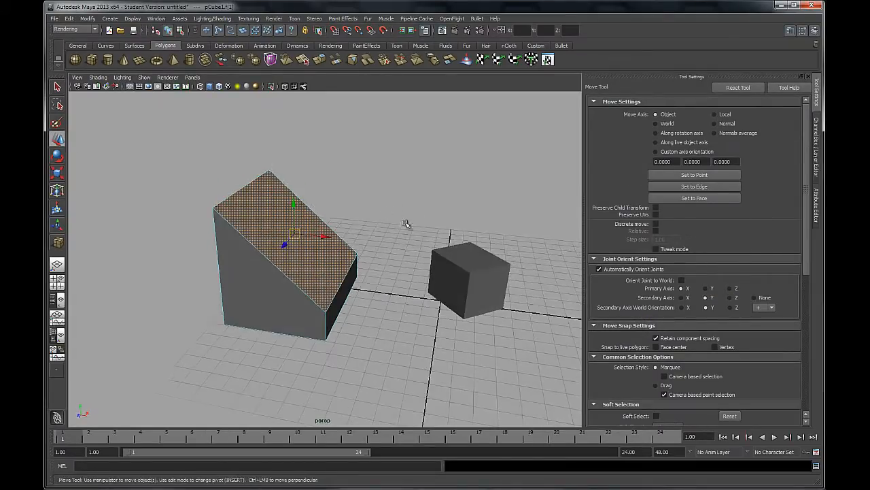
pyautogui.click(664, 124)
pyautogui.keyDown('alt'); pyautogui.moveTo(394, 197); pyautogui.dragTo(289, 182); pyautogui.keyUp('alt')
pyautogui.moveTo(326, 218)
pyautogui.mouseDown()
pyautogui.moveTo(406, 243)
pyautogui.moveTo(327, 249)
pyautogui.moveTo(317, 223)
pyautogui.mouseUp()
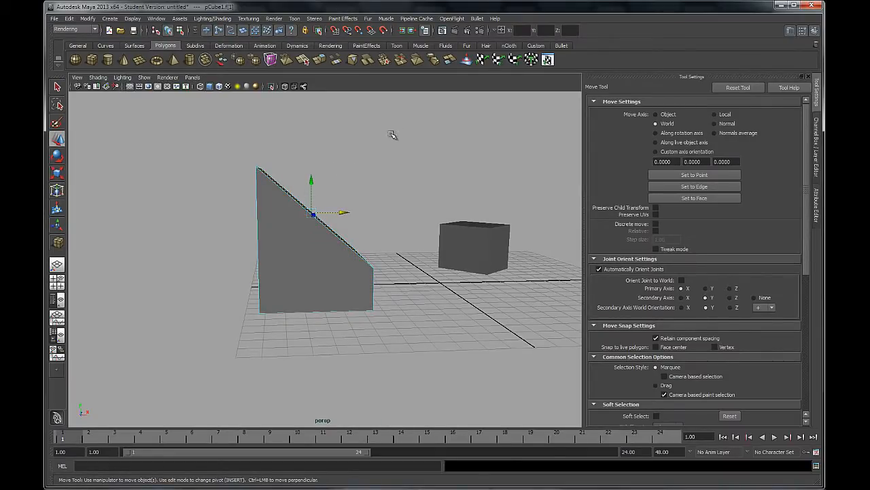
pyautogui.keyDown('alt'); pyautogui.moveTo(383, 134); pyautogui.dragTo(511, 167); pyautogui.keyUp('alt')
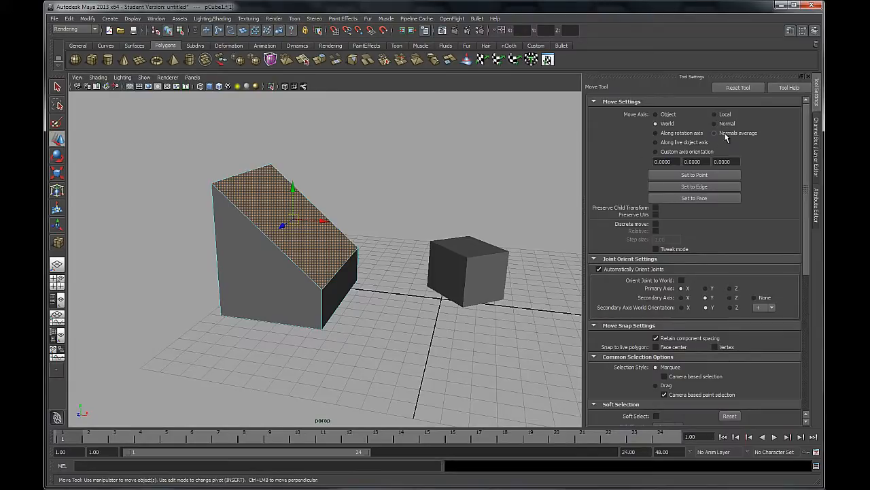
# Set the move axis to Normals average and examine how the handles align with the sloped face
pyautogui.click(715, 133)
pyautogui.keyDown('alt'); pyautogui.moveTo(317, 236); pyautogui.dragTo(430, 213); pyautogui.keyUp('alt')
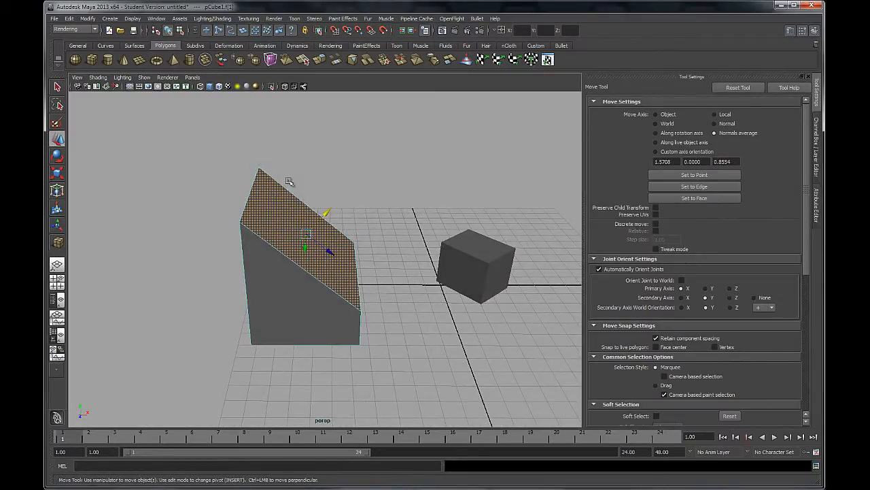
pyautogui.keyDown('alt'); pyautogui.moveTo(355, 228); pyautogui.dragTo(397, 266); pyautogui.keyUp('alt')
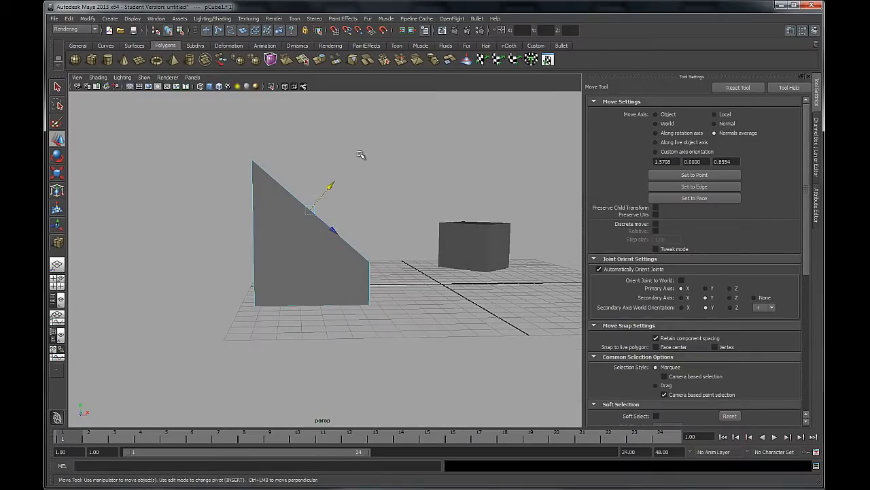
pyautogui.keyDown('alt'); pyautogui.moveTo(404, 168); pyautogui.dragTo(398, 169); pyautogui.keyUp('alt')
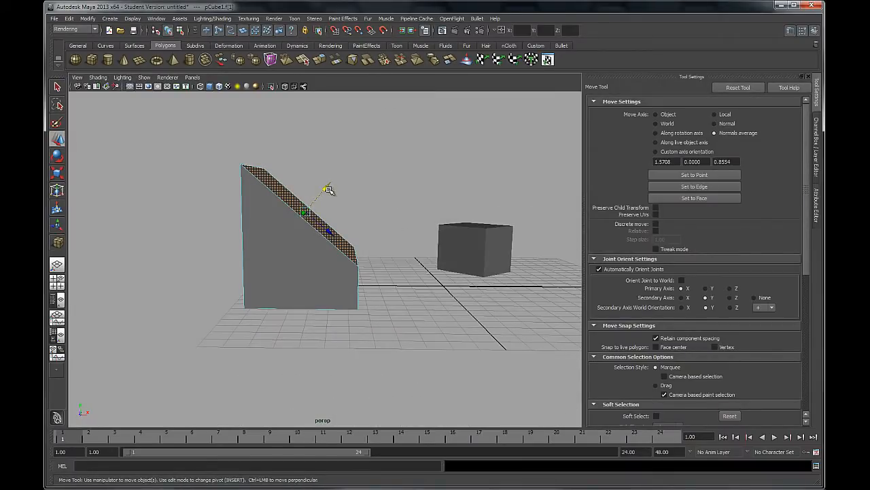
# Try pulling the wedge's sloped face outward along its normal and undo the move
pyautogui.moveTo(330, 188); pyautogui.dragTo(433, 210)
pyautogui.keyDown('alt'); pyautogui.moveTo(465, 154); pyautogui.dragTo(454, 176, button='middle'); pyautogui.keyUp('alt')
pyautogui.keyDown('alt'); pyautogui.moveTo(454, 176); pyautogui.dragTo(439, 165, button='right'); pyautogui.keyUp('alt')
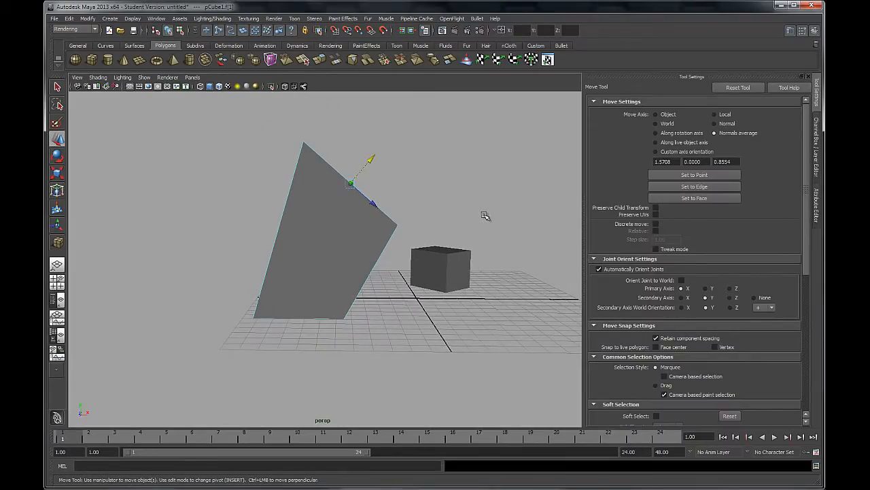
pyautogui.hotkey('ctrl', 'z')
# Switch the wedge to vertex mode and select the two vertices on the upper edge of its slope
pyautogui.keyDown('alt'); pyautogui.moveTo(385, 286); pyautogui.dragTo(358, 293); pyautogui.keyUp('alt')
pyautogui.keyDown('alt'); pyautogui.moveTo(389, 269); pyautogui.dragTo(395, 264, button='middle'); pyautogui.keyUp('alt')
pyautogui.keyDown('alt'); pyautogui.moveTo(393, 257); pyautogui.dragTo(378, 264); pyautogui.keyUp('alt')
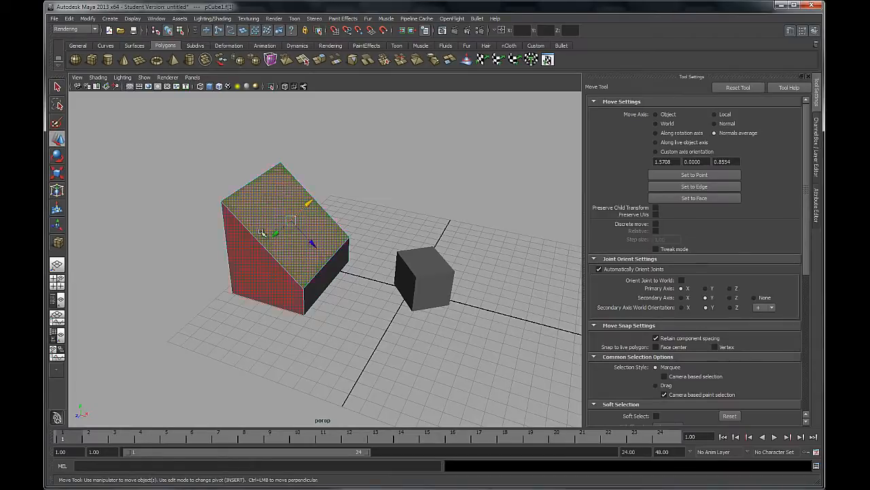
pyautogui.moveTo(246, 196); pyautogui.dragTo(240, 200, button='right')
pyautogui.click(222, 201)
pyautogui.keyDown('shift'); pyautogui.click(281, 166); pyautogui.keyUp('shift')
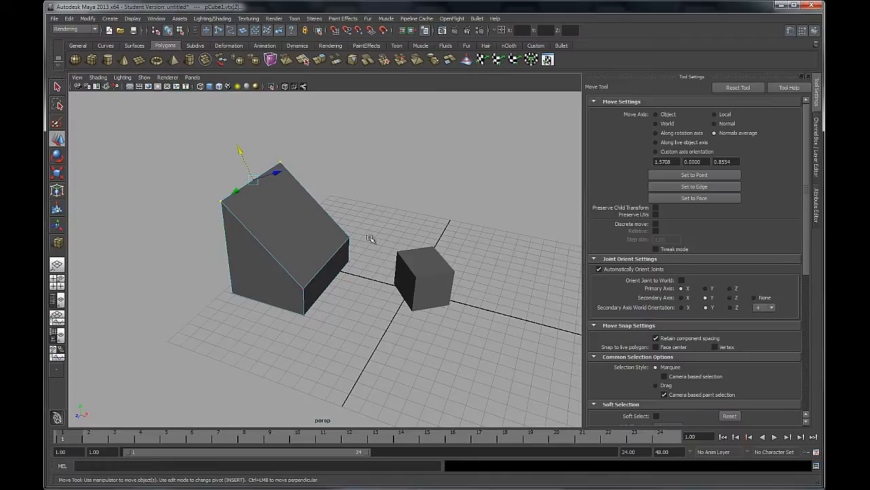
# Try moving the two upper vertices along their averaged normal and undo the move
pyautogui.keyDown('alt'); pyautogui.moveTo(367, 249); pyautogui.dragTo(319, 221); pyautogui.keyUp('alt')
pyautogui.keyDown('alt'); pyautogui.moveTo(271, 176); pyautogui.dragTo(244, 166); pyautogui.keyUp('alt')
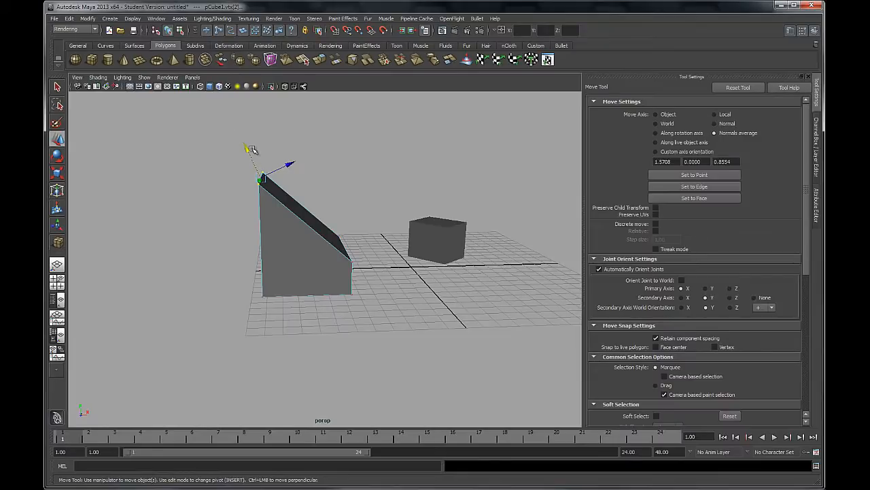
pyautogui.moveTo(250, 149); pyautogui.dragTo(233, 121)
pyautogui.hotkey('ctrl', 'z')
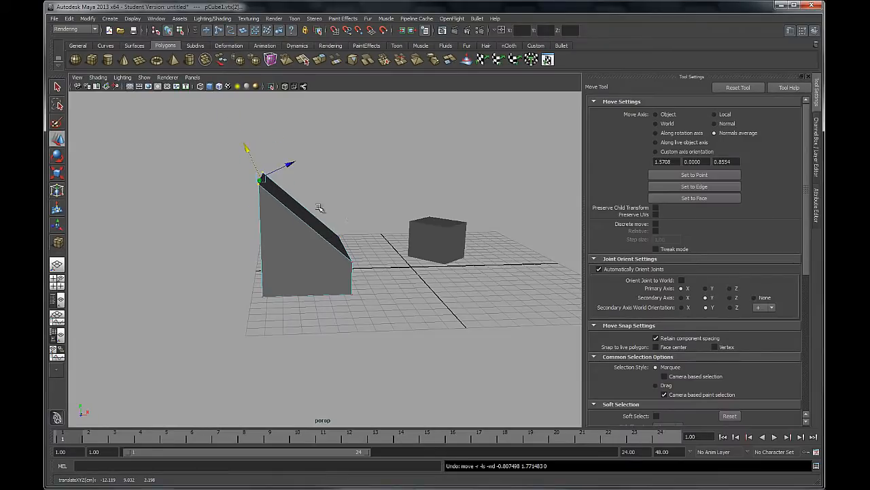
# Extend the vertex selection to the slope's lower edge to examine the averaged handles, and return to object mode with nothing selected
pyautogui.click(339, 237)
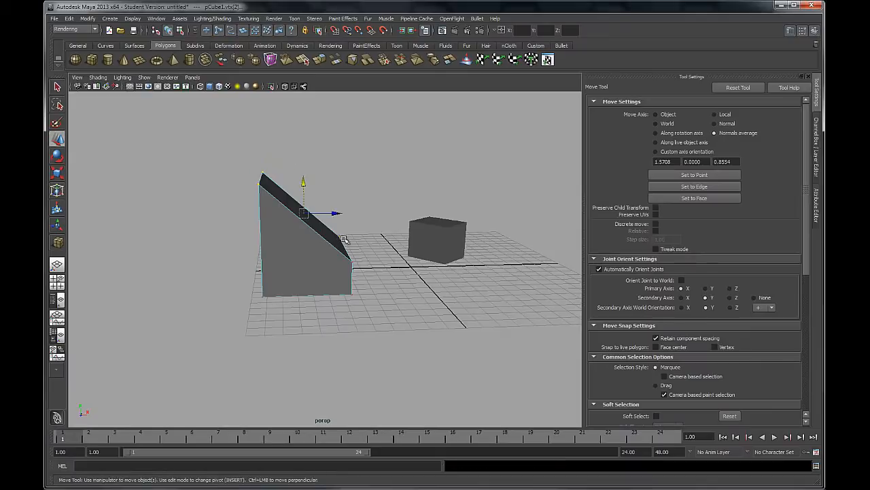
pyautogui.keyDown('alt'); pyautogui.moveTo(375, 252); pyautogui.dragTo(375, 246); pyautogui.keyUp('alt')
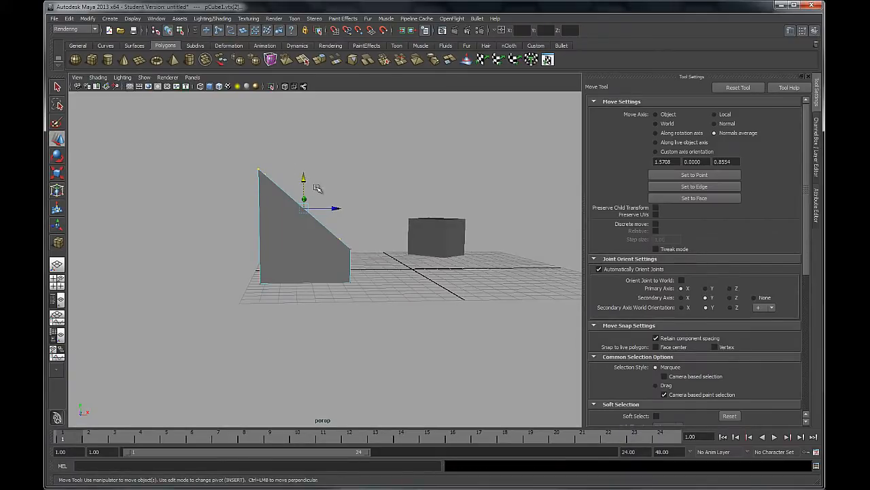
pyautogui.keyDown('alt'); pyautogui.moveTo(317, 189); pyautogui.dragTo(239, 188); pyautogui.keyUp('alt')
pyautogui.keyDown('alt'); pyautogui.moveTo(340, 210); pyautogui.dragTo(291, 241); pyautogui.keyUp('alt')
pyautogui.click(375, 176)
pyautogui.keyDown('alt'); pyautogui.moveTo(374, 176); pyautogui.dragTo(314, 230); pyautogui.keyUp('alt')
pyautogui.moveTo(314, 229); pyautogui.dragTo(328, 215, button='right')
pyautogui.keyDown('alt'); pyautogui.moveTo(310, 250); pyautogui.dragTo(297, 242, button='middle'); pyautogui.keyUp('alt')
pyautogui.keyDown('alt'); pyautogui.moveTo(297, 242); pyautogui.dragTo(380, 259); pyautogui.keyUp('alt')
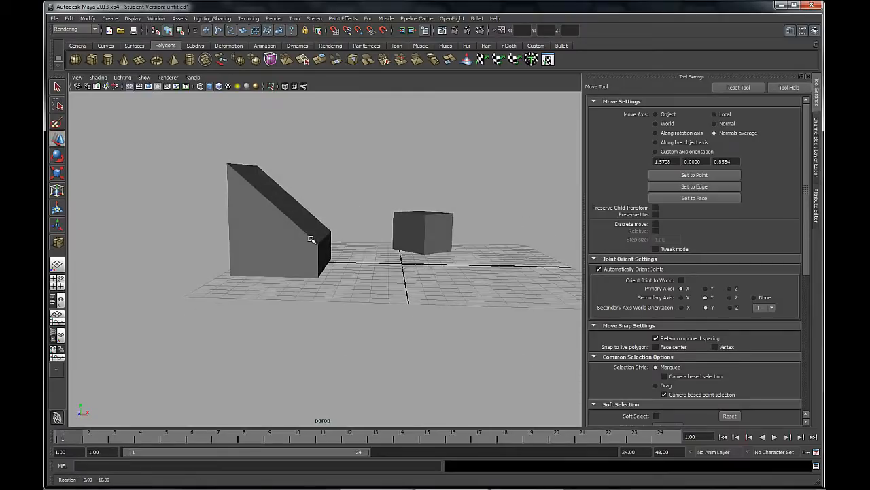
# Move the small cube along X up against the wedge, set its Rotate Y to 0 and reopen the Move tool settings
pyautogui.click(405, 231)
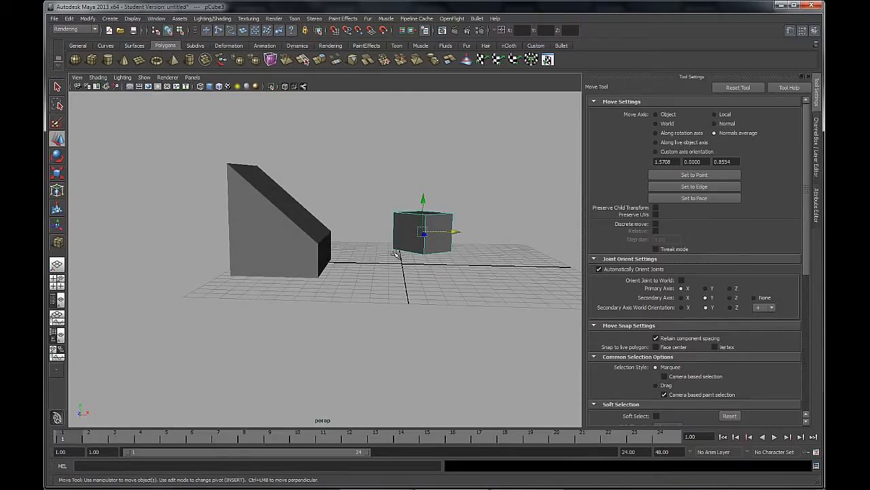
pyautogui.keyDown('alt'); pyautogui.moveTo(404, 231); pyautogui.dragTo(381, 256); pyautogui.keyUp('alt')
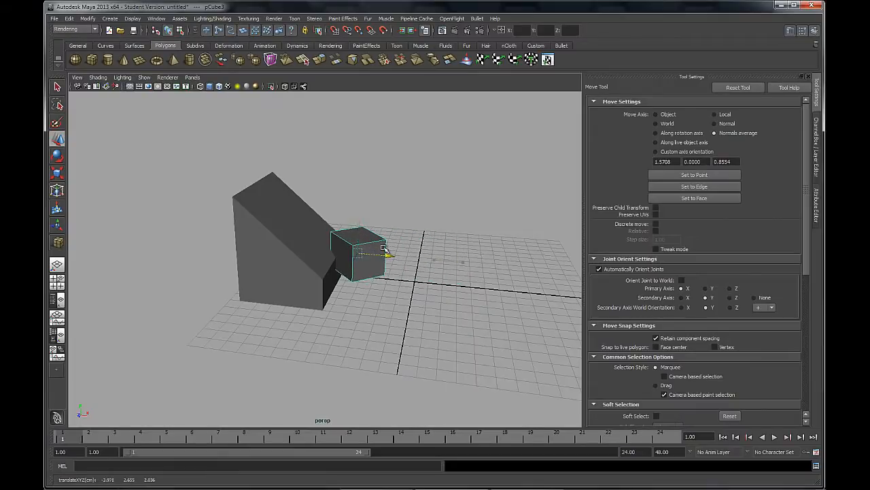
pyautogui.click(816, 146)
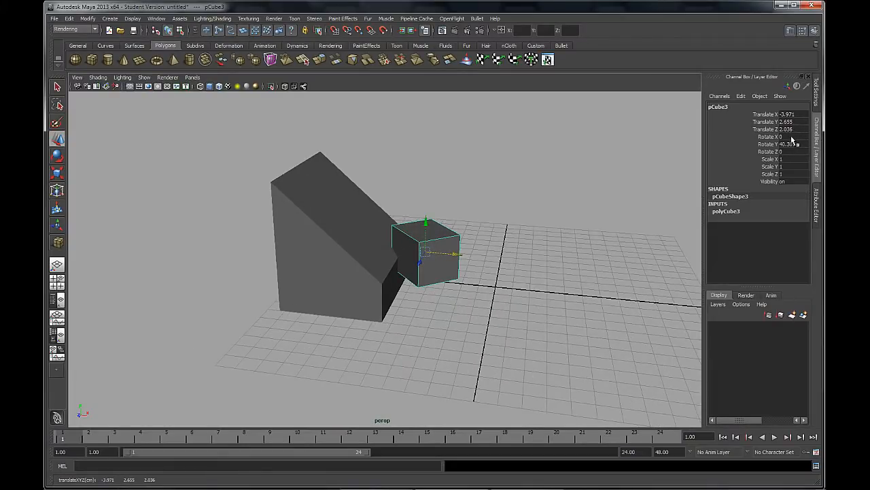
pyautogui.click(790, 144)
pyautogui.write('0')
pyautogui.press('Return')
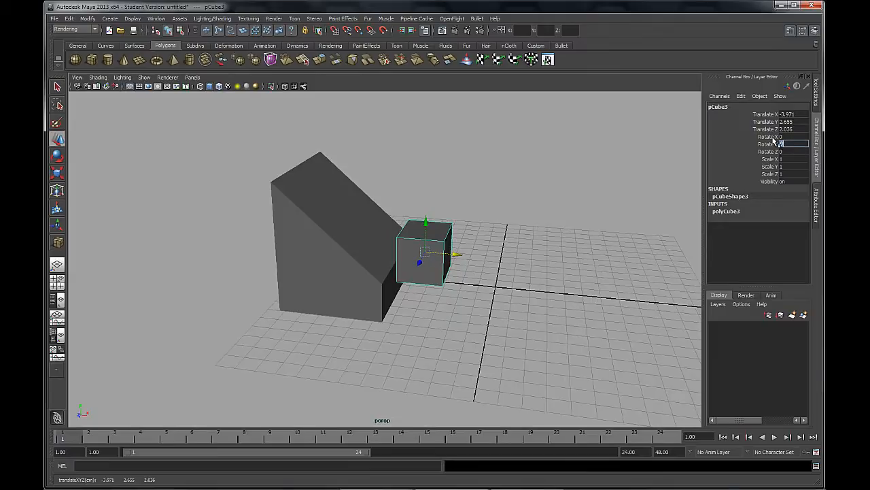
pyautogui.click(815, 95)
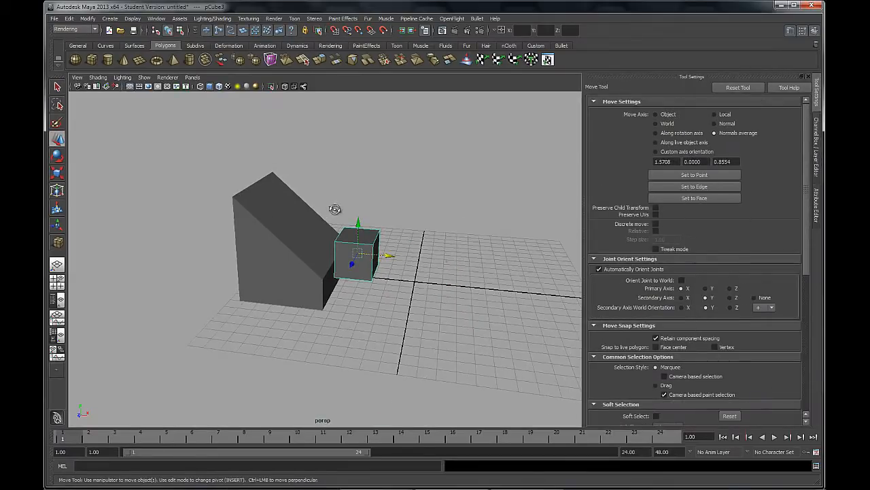
# Move the small cube along X and Y to sit just above the upper edge of the wedge's slope
pyautogui.keyDown('alt'); pyautogui.moveTo(336, 211); pyautogui.dragTo(396, 257); pyautogui.keyUp('alt')
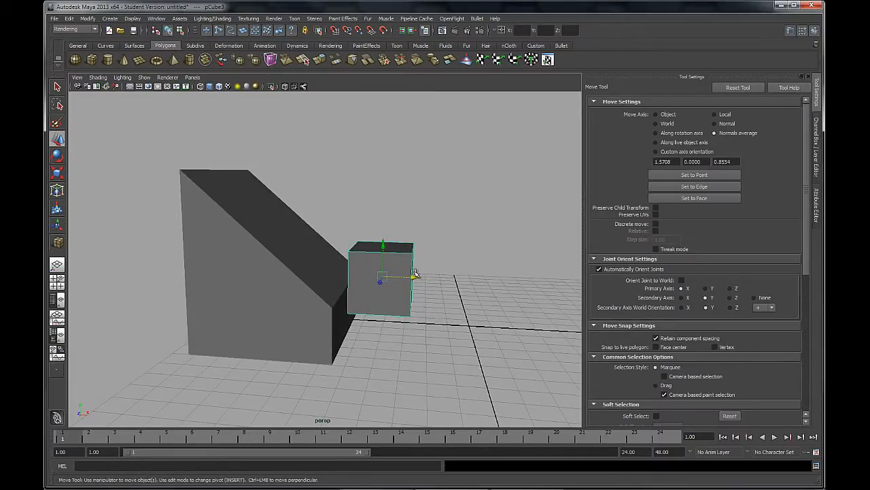
pyautogui.keyDown('alt'); pyautogui.moveTo(383, 291); pyautogui.dragTo(363, 295); pyautogui.keyUp('alt')
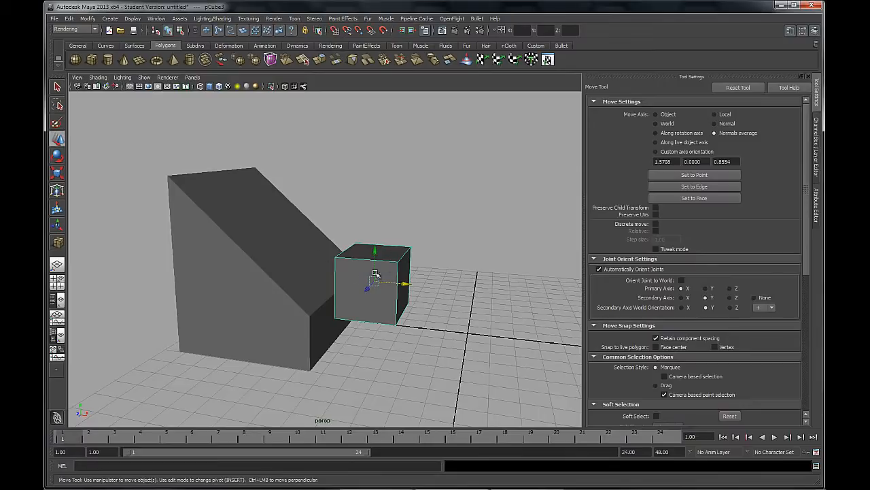
pyautogui.keyDown('alt'); pyautogui.moveTo(288, 241); pyautogui.dragTo(393, 271); pyautogui.keyUp('alt')
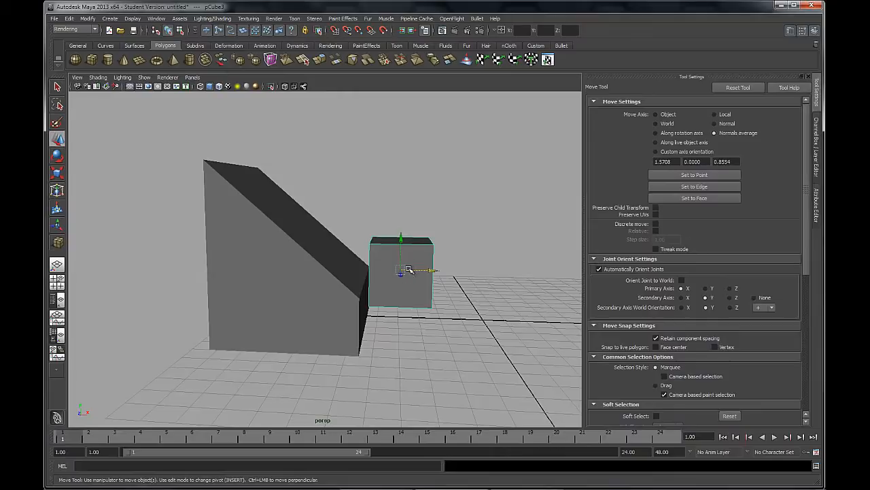
pyautogui.moveTo(431, 272); pyautogui.dragTo(239, 99)
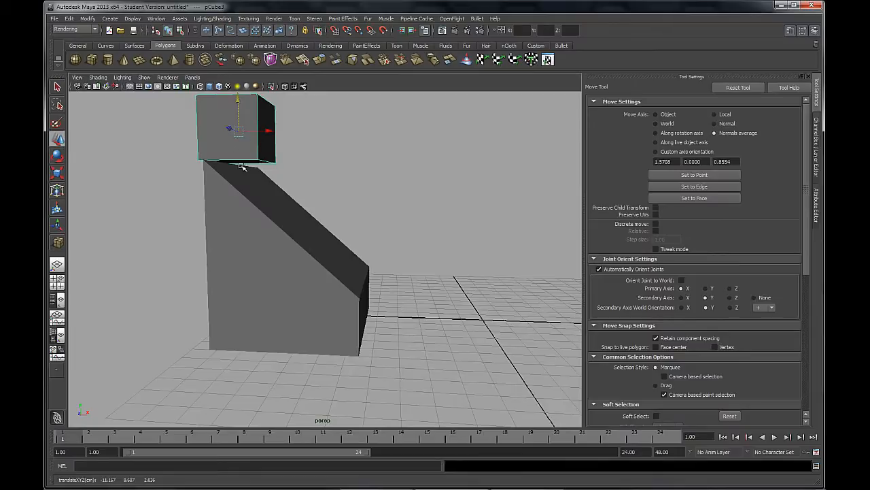
pyautogui.keyDown('alt'); pyautogui.moveTo(311, 168); pyautogui.dragTo(327, 223, button='middle'); pyautogui.keyUp('alt')
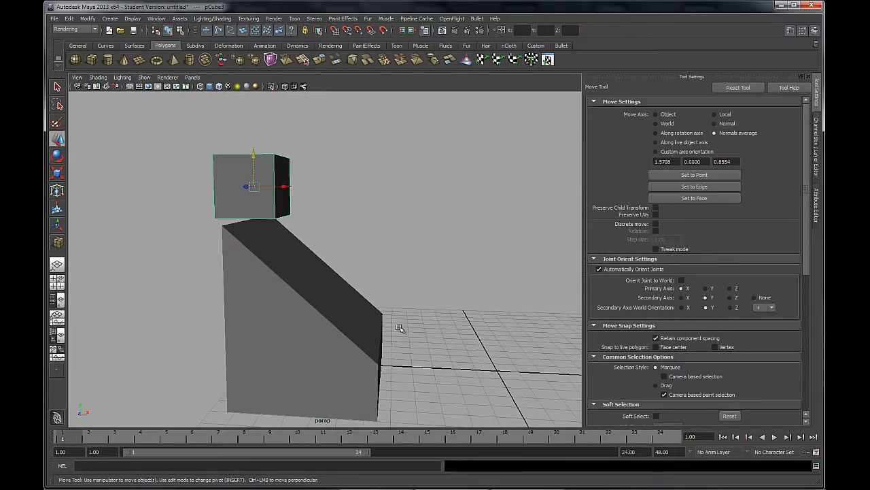
pyautogui.keyDown('alt'); pyautogui.moveTo(334, 297); pyautogui.dragTo(340, 297); pyautogui.keyUp('alt')
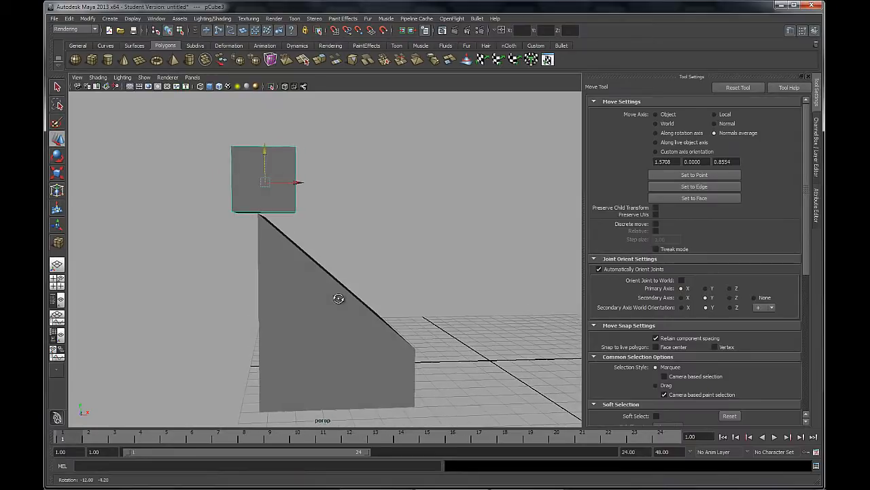
# Undo the small cube's last two moves and turn on wireframe on shaded display
pyautogui.hotkey('ctrl', 'z')
pyautogui.hotkey('ctrl', 'z')
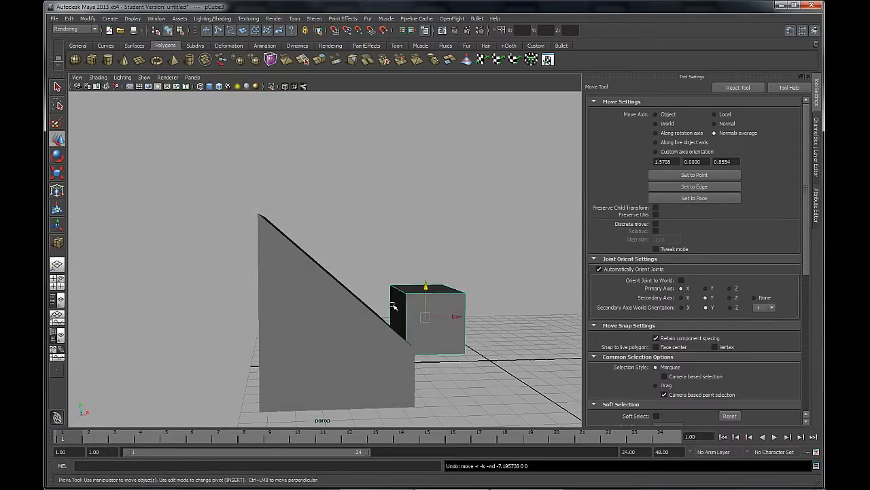
pyautogui.keyDown('alt'); pyautogui.moveTo(393, 305); pyautogui.dragTo(387, 306); pyautogui.keyUp('alt')
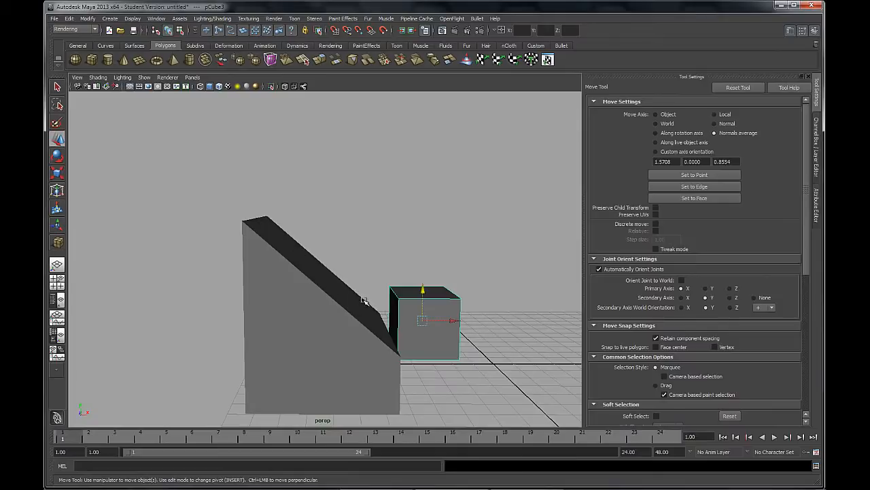
pyautogui.keyDown('alt'); pyautogui.moveTo(364, 300); pyautogui.dragTo(369, 301); pyautogui.keyUp('alt')
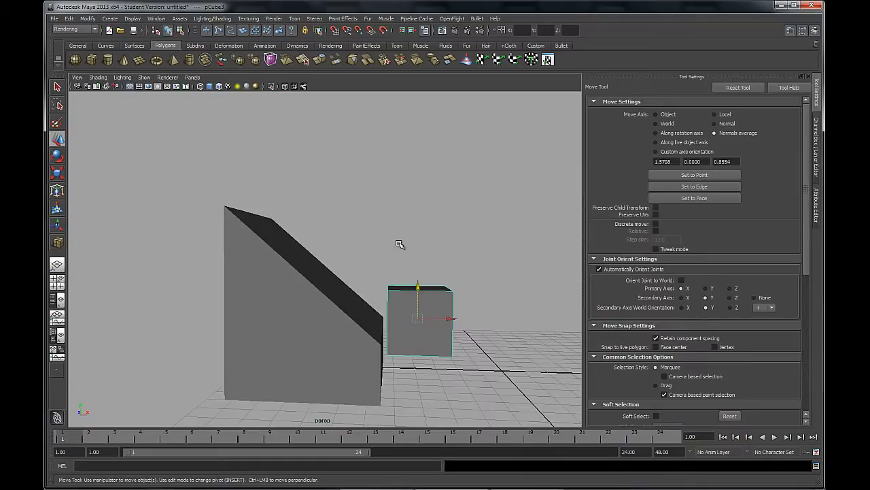
pyautogui.keyDown('alt'); pyautogui.moveTo(399, 243); pyautogui.dragTo(427, 247); pyautogui.keyUp('alt')
pyautogui.keyDown('alt'); pyautogui.moveTo(427, 338); pyautogui.dragTo(414, 319); pyautogui.keyUp('alt')
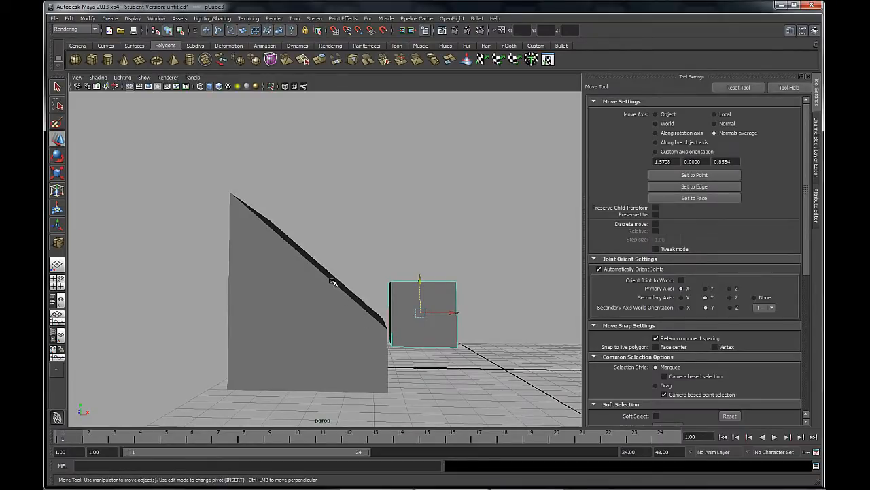
pyautogui.moveTo(372, 257)
pyautogui.keyDown('alt'); pyautogui.mouseDown()
pyautogui.moveTo(356, 256)
pyautogui.moveTo(390, 270)
pyautogui.moveTo(381, 257)
pyautogui.moveTo(389, 261)
pyautogui.mouseUp(); pyautogui.keyUp('alt')
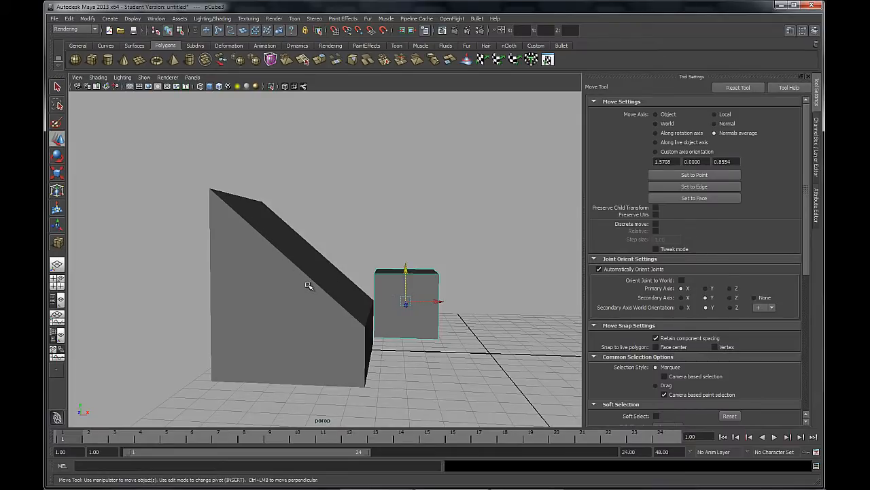
pyautogui.keyDown('alt'); pyautogui.moveTo(313, 281); pyautogui.dragTo(331, 265); pyautogui.keyUp('alt')
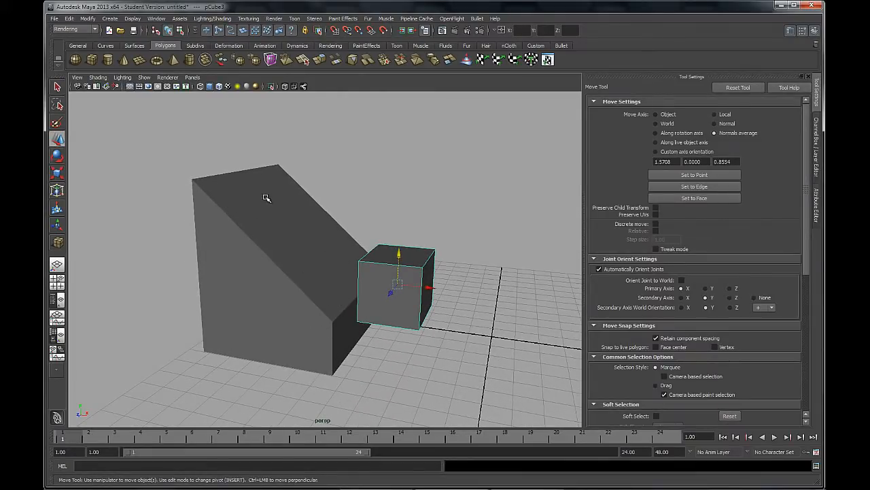
pyautogui.click(219, 87)
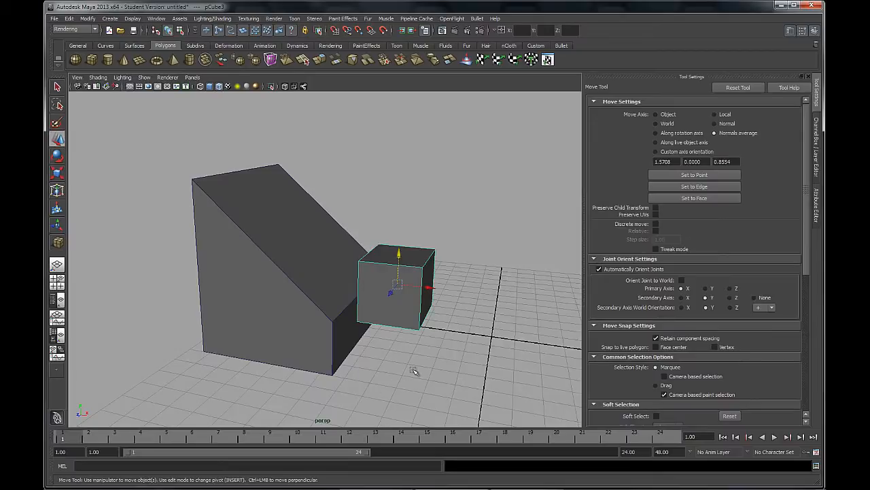
pyautogui.keyDown('alt'); pyautogui.moveTo(413, 371); pyautogui.dragTo(427, 351); pyautogui.keyUp('alt')
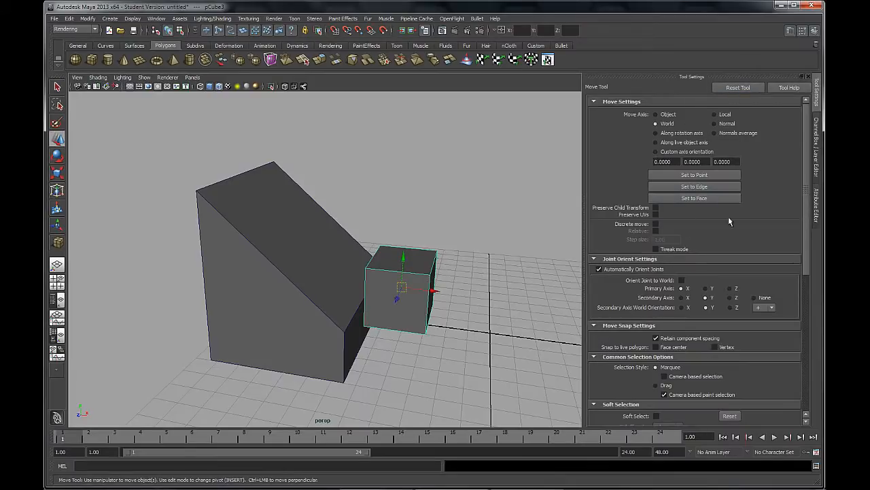
# Orient the Move axis to the wedge's slanted edge and move the small cube up onto the slope along it
pyautogui.click(694, 187)
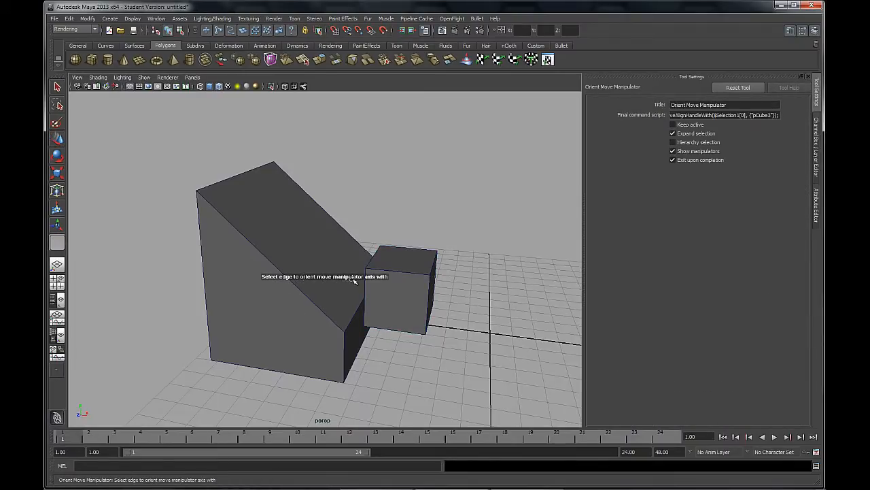
pyautogui.click(269, 260)
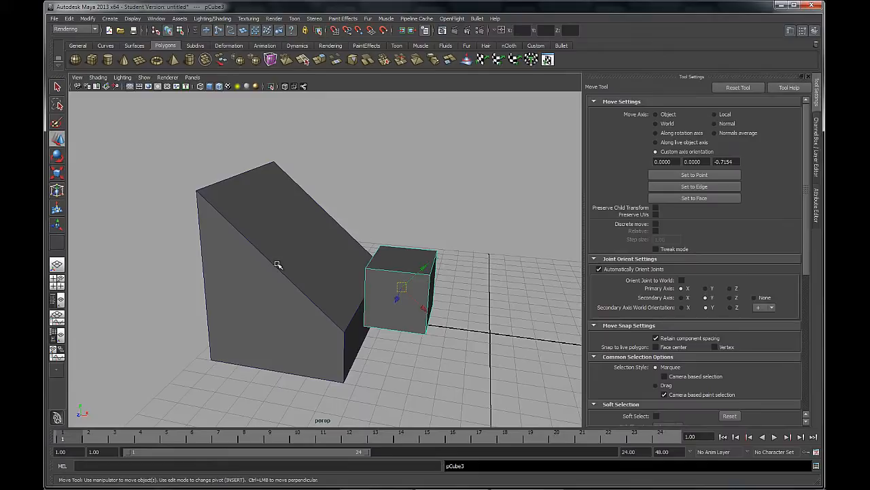
pyautogui.keyDown('alt'); pyautogui.moveTo(359, 305); pyautogui.dragTo(386, 317); pyautogui.keyUp('alt')
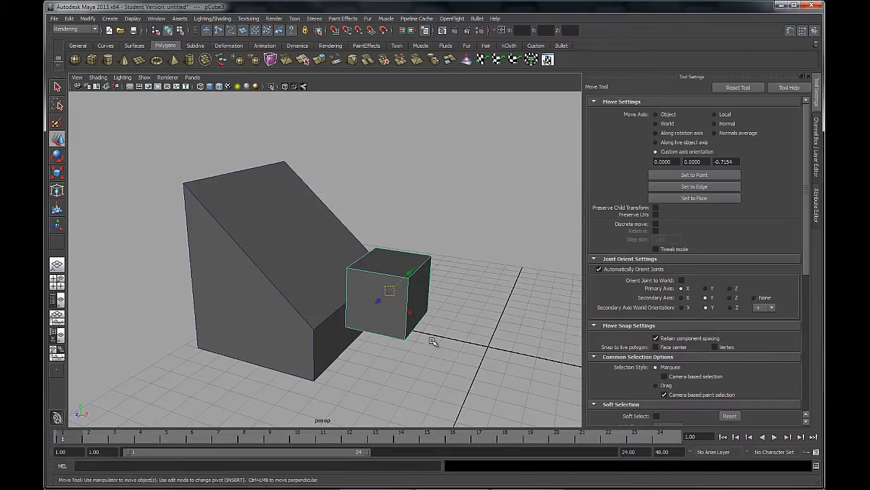
pyautogui.keyDown('alt'); pyautogui.moveTo(435, 343); pyautogui.dragTo(374, 228); pyautogui.keyUp('alt')
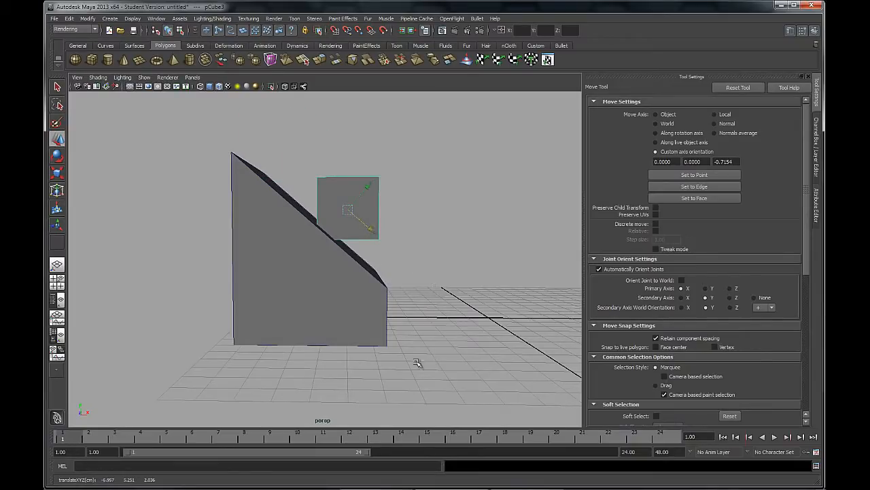
pyautogui.keyDown('alt'); pyautogui.moveTo(452, 285); pyautogui.dragTo(371, 311); pyautogui.keyUp('alt')
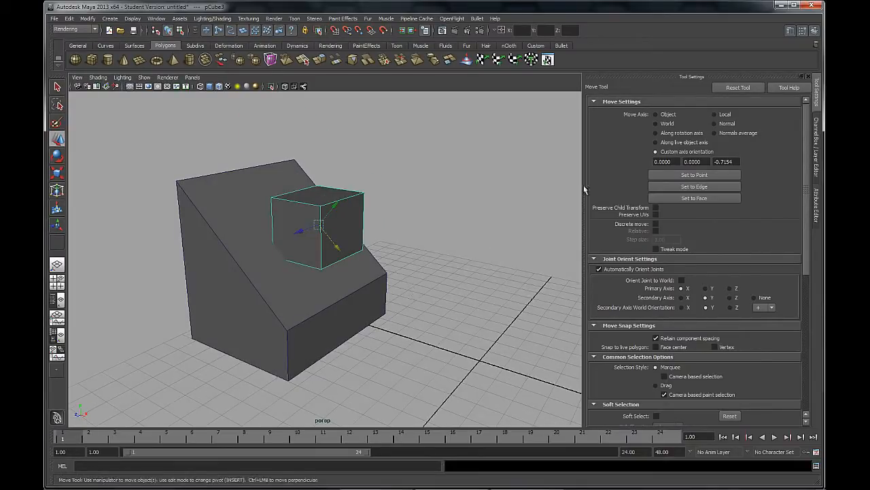
# Orient the Move axis to the wedge's sloped face and move the small cube slightly along X, perpendicular to the slope
pyautogui.click(705, 176)
pyautogui.click(719, 198)
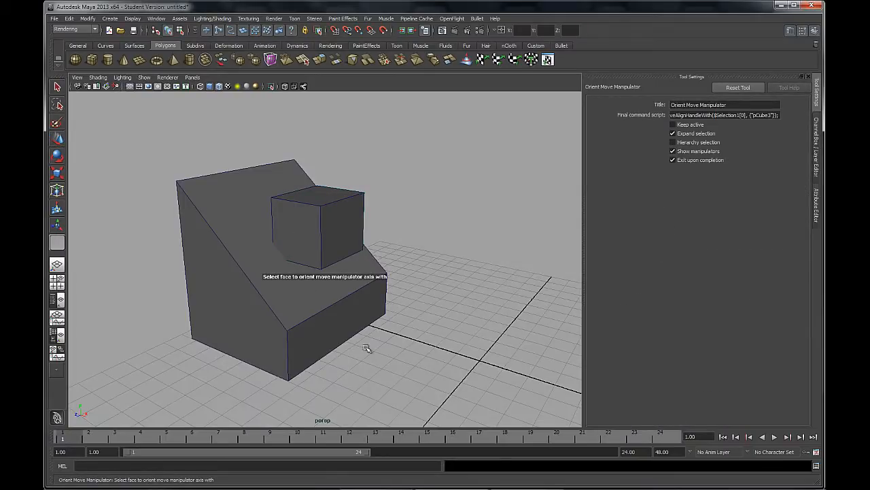
pyautogui.click(296, 293)
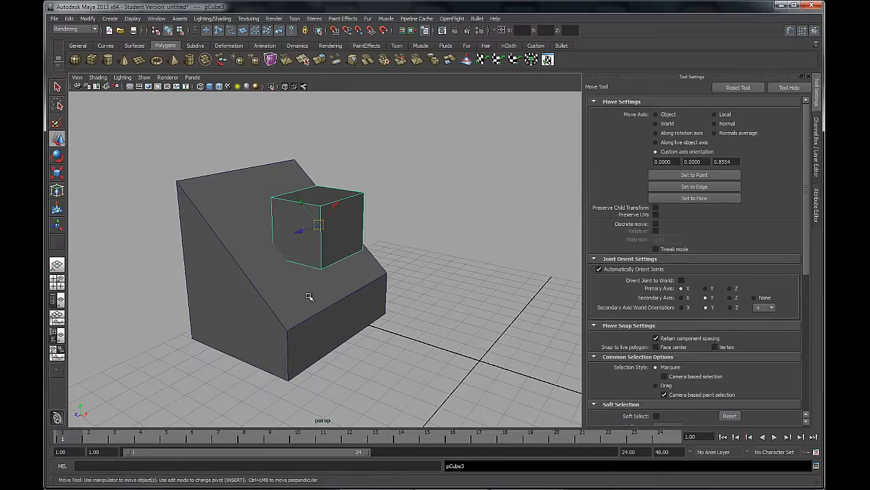
pyautogui.keyDown('alt'); pyautogui.moveTo(373, 234); pyautogui.dragTo(292, 273); pyautogui.keyUp('alt')
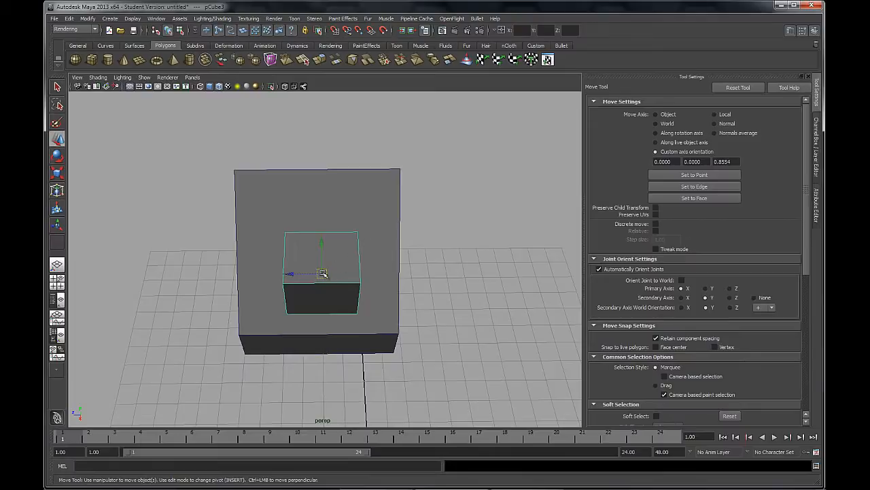
pyautogui.keyDown('alt'); pyautogui.moveTo(308, 314); pyautogui.dragTo(385, 301); pyautogui.keyUp('alt')
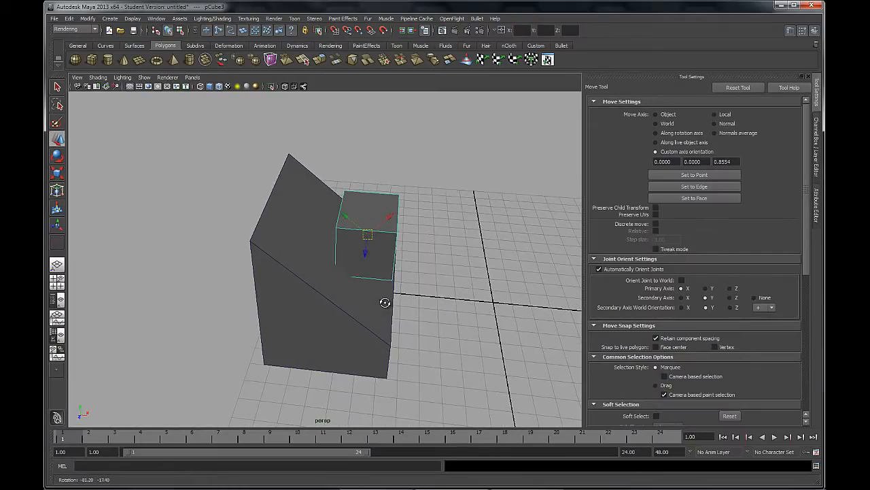
pyautogui.moveTo(394, 204)
pyautogui.mouseDown()
pyautogui.moveTo(452, 148)
pyautogui.moveTo(383, 210)
pyautogui.moveTo(392, 200)
pyautogui.mouseUp()
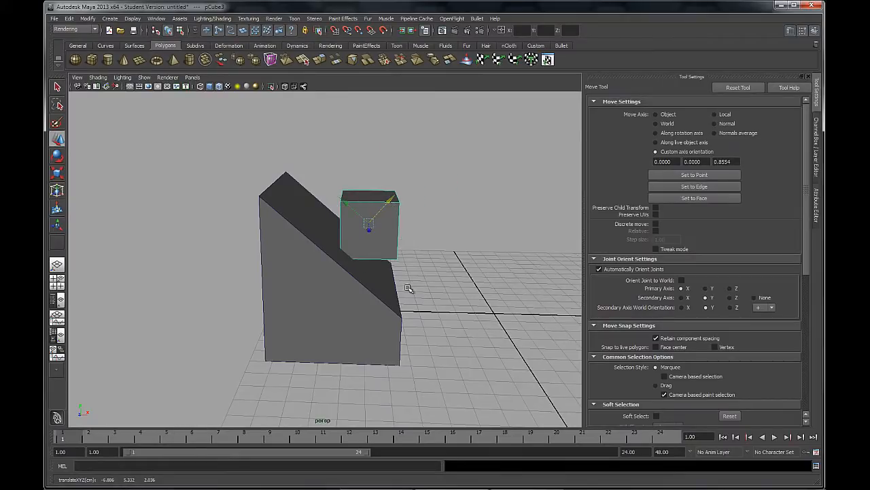
pyautogui.keyDown('alt'); pyautogui.moveTo(400, 237); pyautogui.dragTo(359, 261); pyautogui.keyUp('alt')
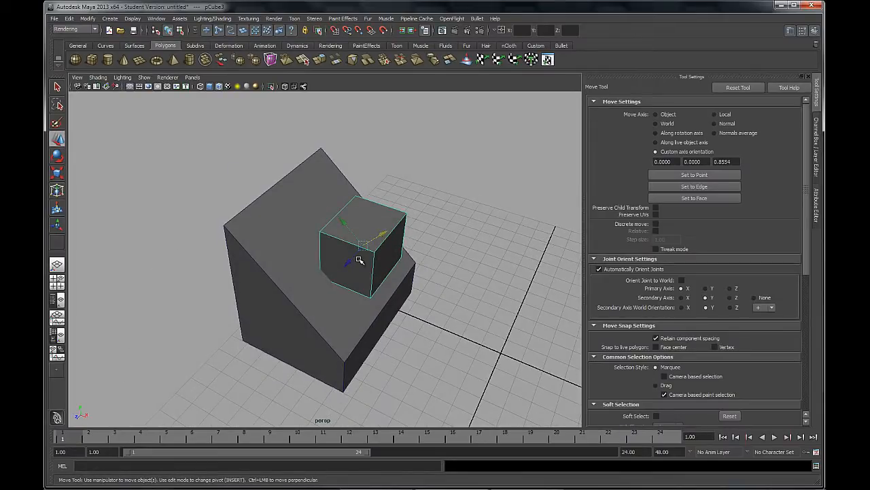
# Orient the Move axis to the wedge's upper far corner point, try moving the small cube along it and undo the move
pyautogui.click(694, 175)
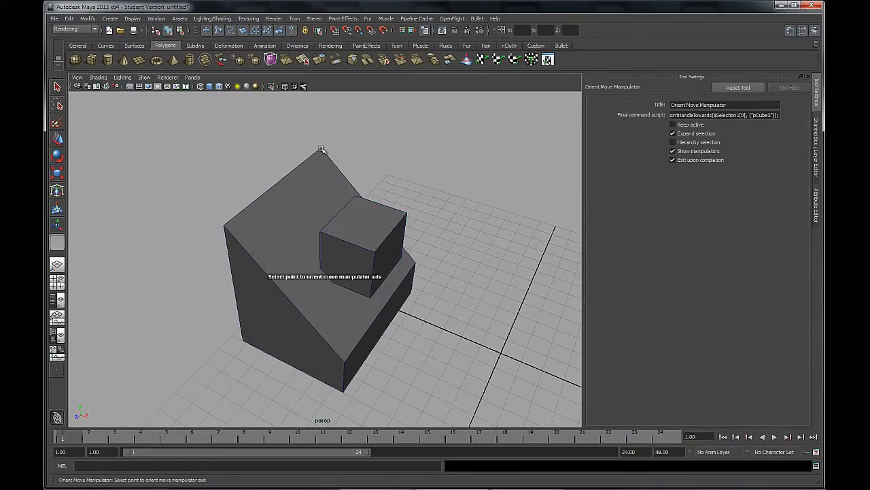
pyautogui.click(322, 149)
pyautogui.keyDown('alt'); pyautogui.moveTo(352, 163); pyautogui.dragTo(354, 291); pyautogui.keyUp('alt')
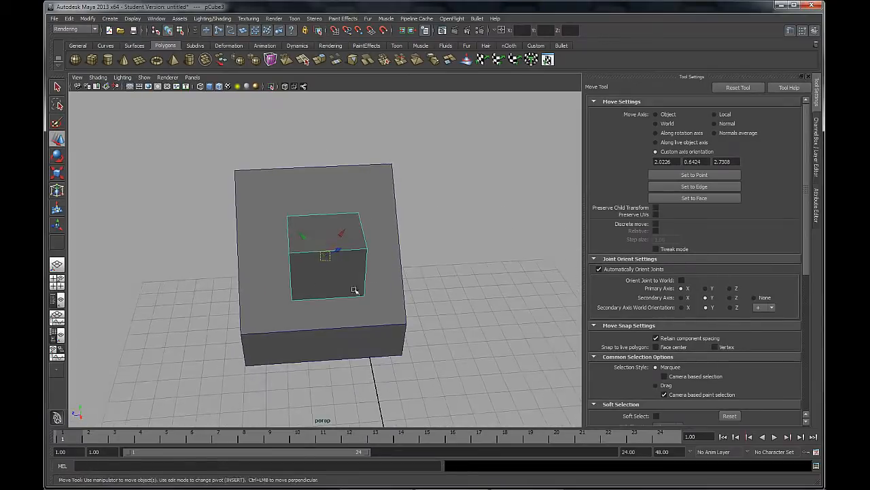
pyautogui.keyDown('alt'); pyautogui.moveTo(369, 253); pyautogui.dragTo(303, 246); pyautogui.keyUp('alt')
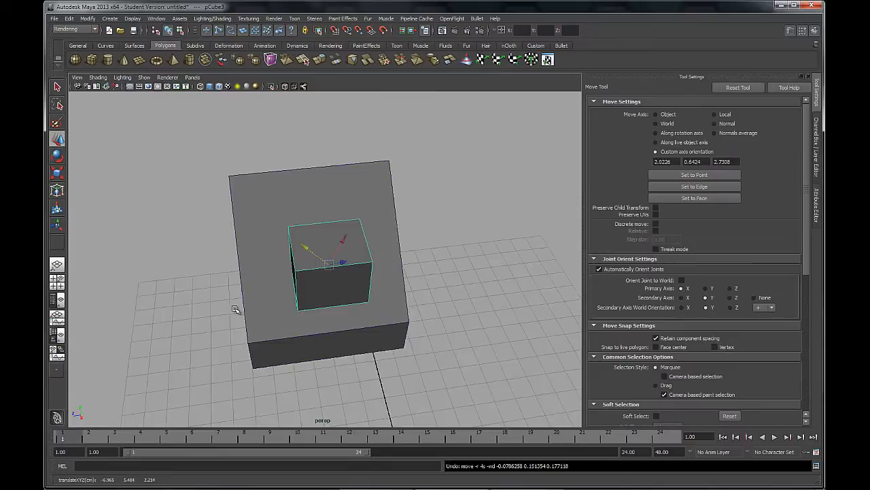
pyautogui.keyDown('alt'); pyautogui.moveTo(235, 309); pyautogui.dragTo(331, 283); pyautogui.keyUp('alt')
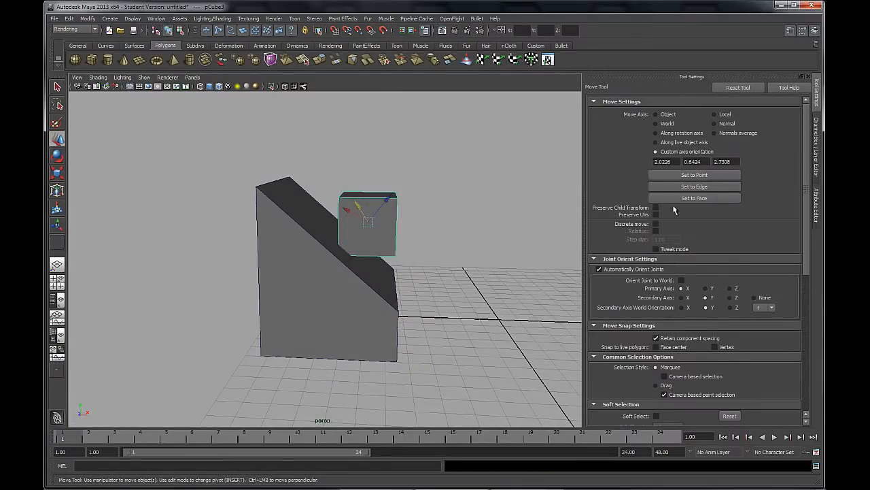
# Reset the Move tool, turn on Discrete move with a step size of 1.00 and move the small cube along X to -1
pyautogui.click(741, 89)
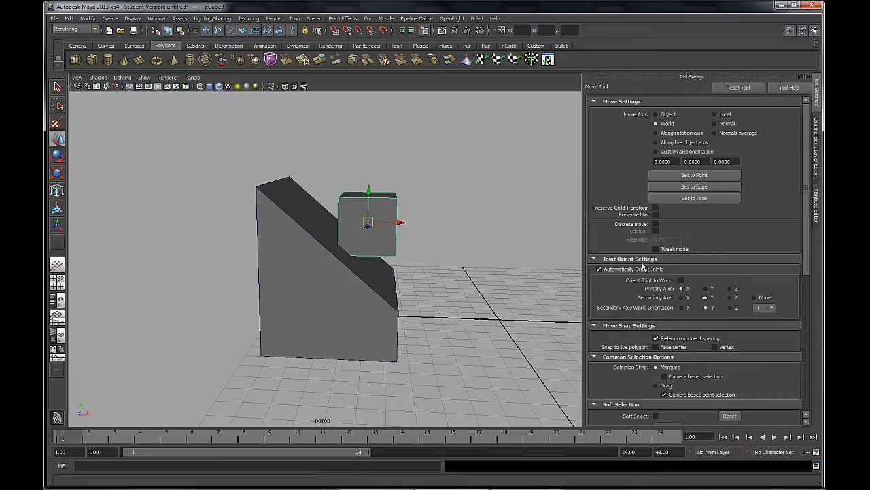
pyautogui.click(657, 224)
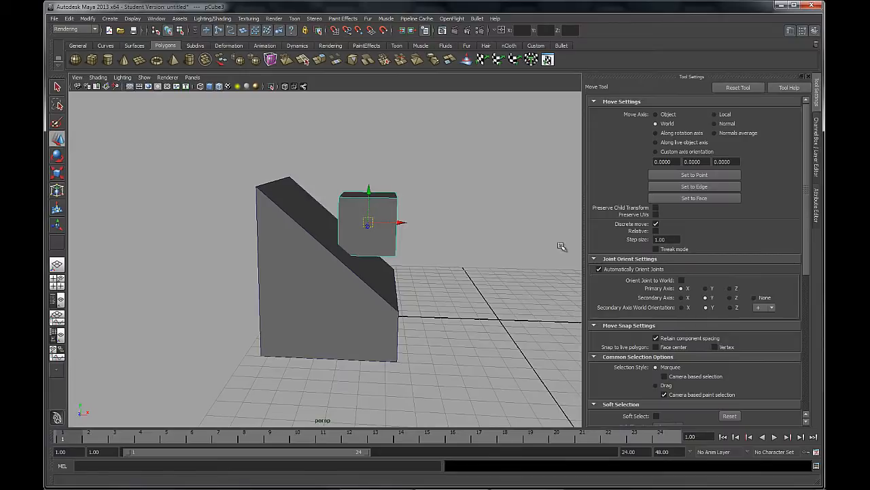
pyautogui.moveTo(398, 223); pyautogui.dragTo(455, 235)
pyautogui.keyDown('alt'); pyautogui.moveTo(514, 264); pyautogui.dragTo(374, 249, button='middle'); pyautogui.keyUp('alt')
pyautogui.moveTo(363, 237); pyautogui.dragTo(432, 248)
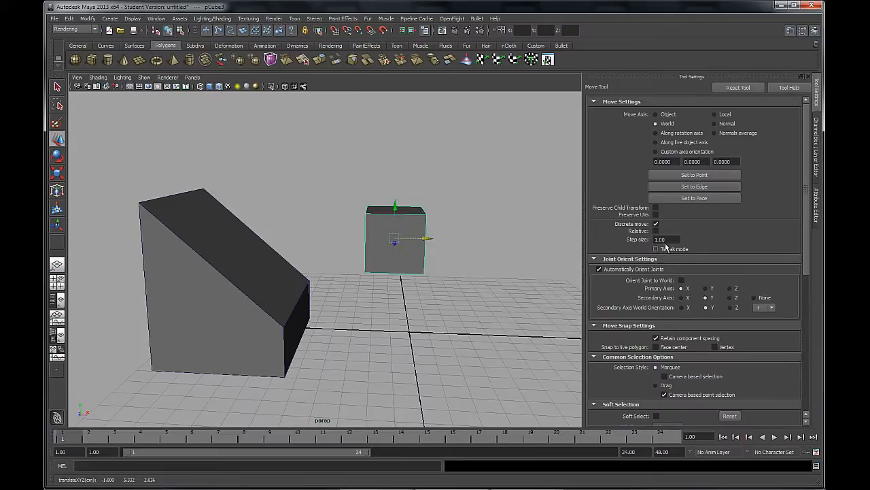
# Move the small cube along X to 0 using a discrete step size of 5.00, and set the step size back to 1.00
pyautogui.click(671, 239)
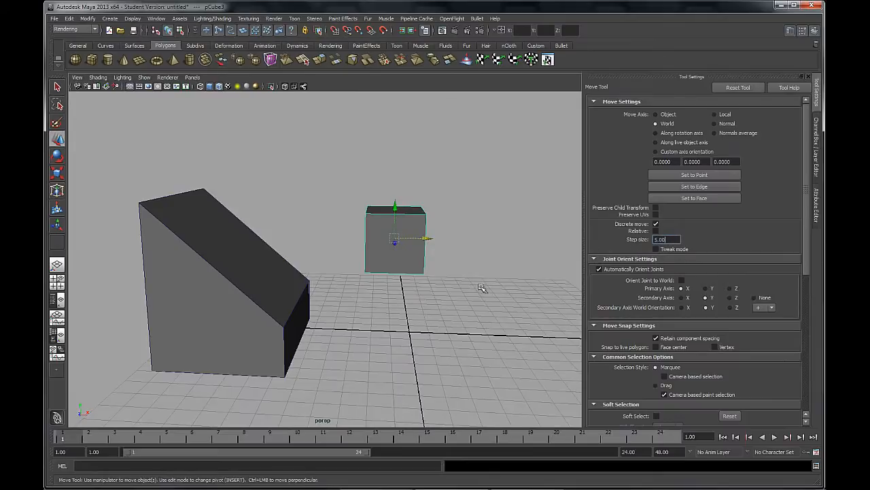
pyautogui.keyDown('alt'); pyautogui.moveTo(462, 283); pyautogui.dragTo(391, 234); pyautogui.keyUp('alt')
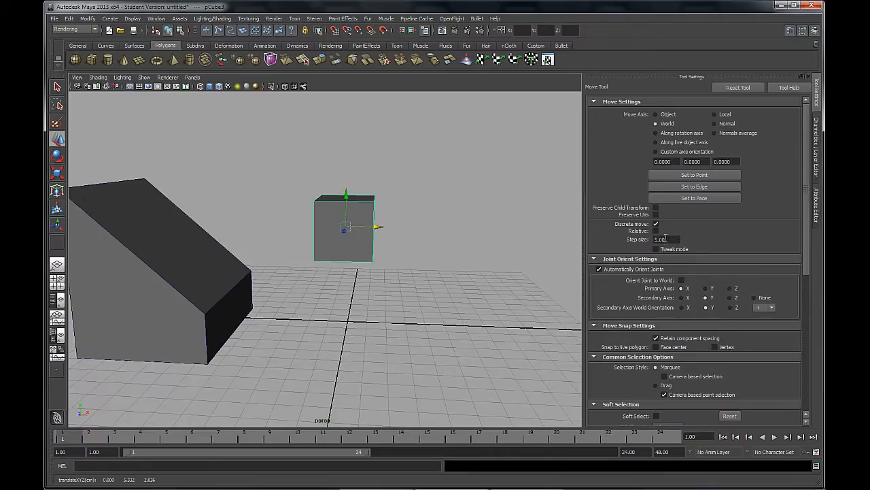
pyautogui.click(673, 239)
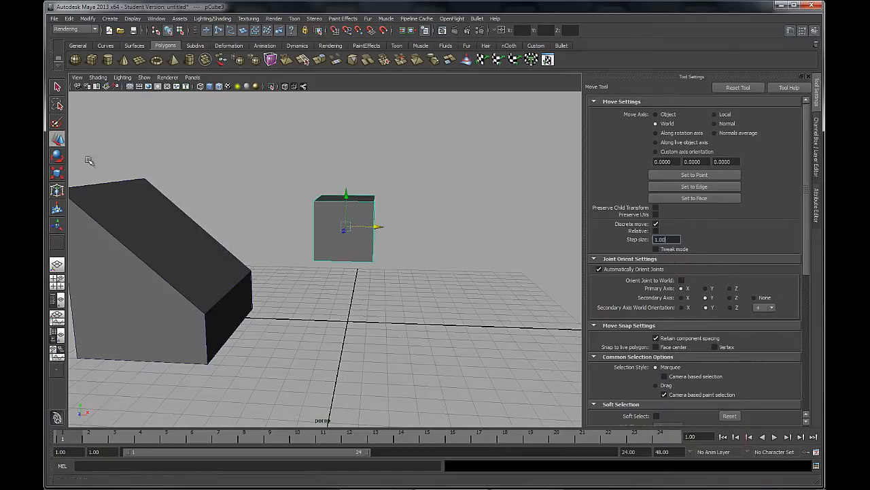
# Examine the discrete options in the Rotate and Scale tool settings, and return to the Rotate tool
pyautogui.click(58, 156)
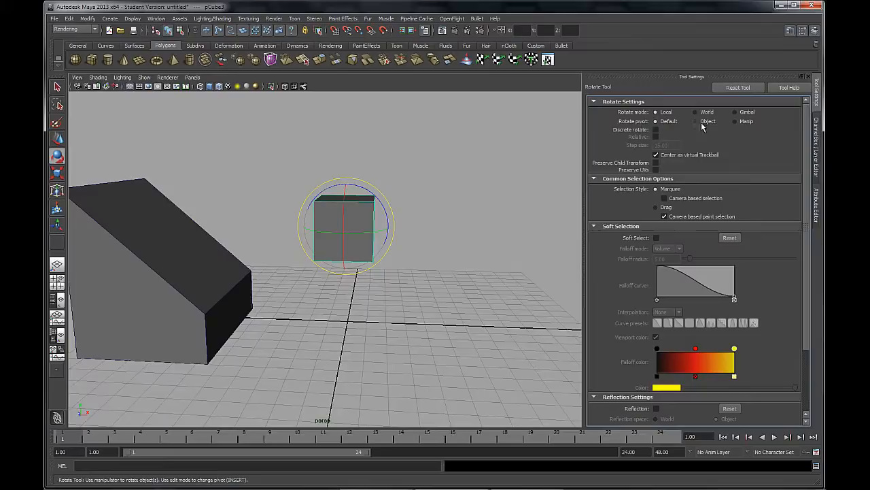
pyautogui.click(57, 172)
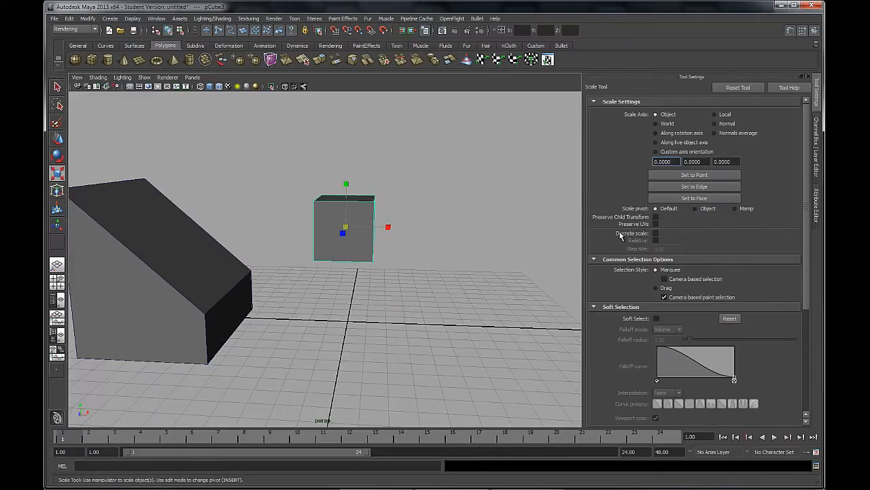
pyautogui.press('e')
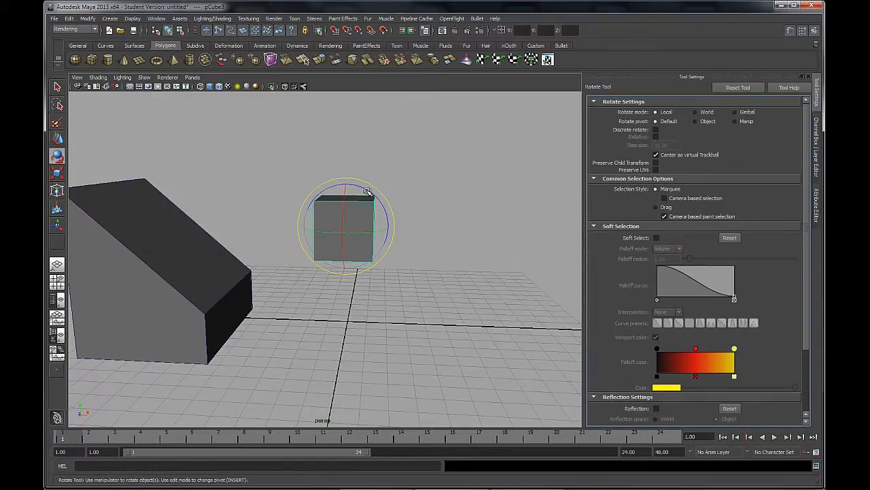
# Try rotating the small cube freely about Z and undo the rotation
pyautogui.moveTo(369, 192); pyautogui.dragTo(361, 173)
pyautogui.moveTo(366, 221); pyautogui.dragTo(355, 238)
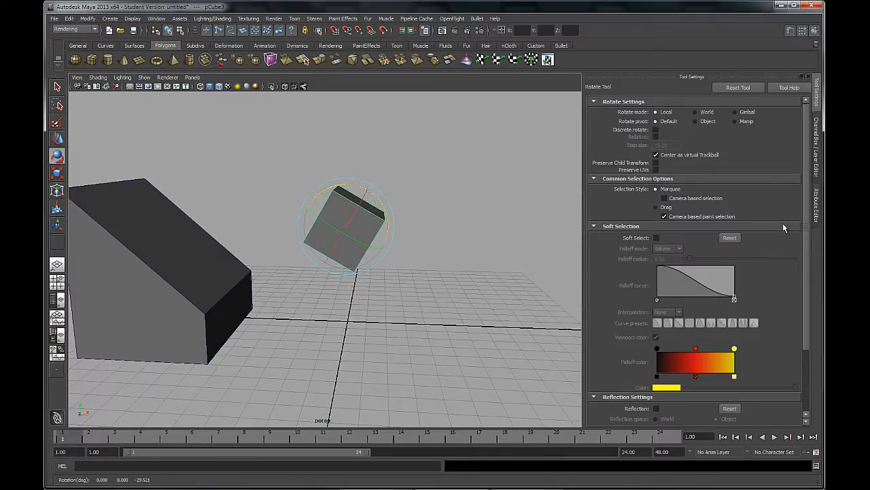
pyautogui.hotkey('ctrl', 'z')
# Turn on Discrete rotate with a 15.00 step size and rotate the small cube a quarter turn about Z
pyautogui.click(656, 129)
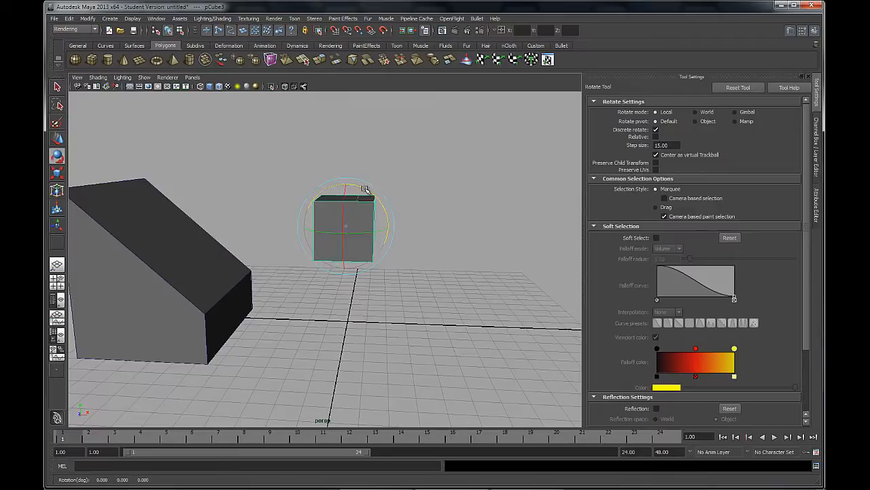
pyautogui.moveTo(367, 189)
pyautogui.mouseDown()
pyautogui.moveTo(385, 202)
pyautogui.moveTo(363, 171)
pyautogui.moveTo(387, 200)
pyautogui.moveTo(393, 232)
pyautogui.mouseUp()
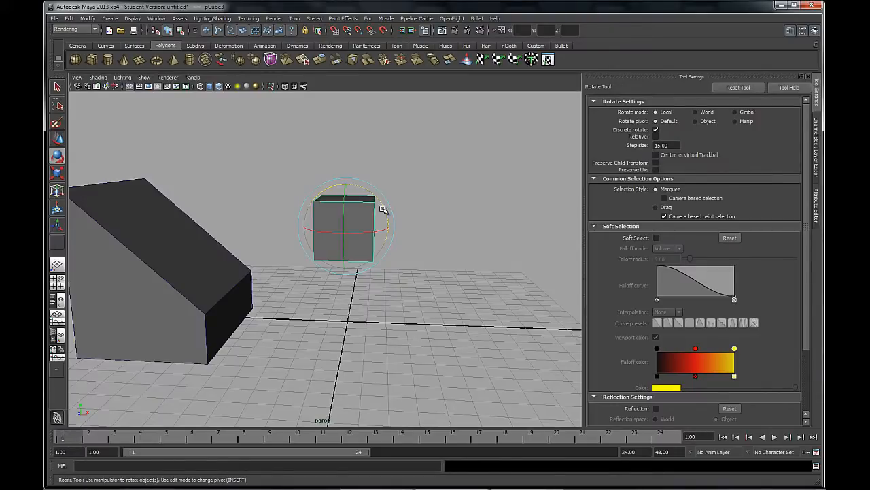
# Switch to the Move tool, turn off Discrete move and bring the Move Snap Settings into view
pyautogui.click(57, 138)
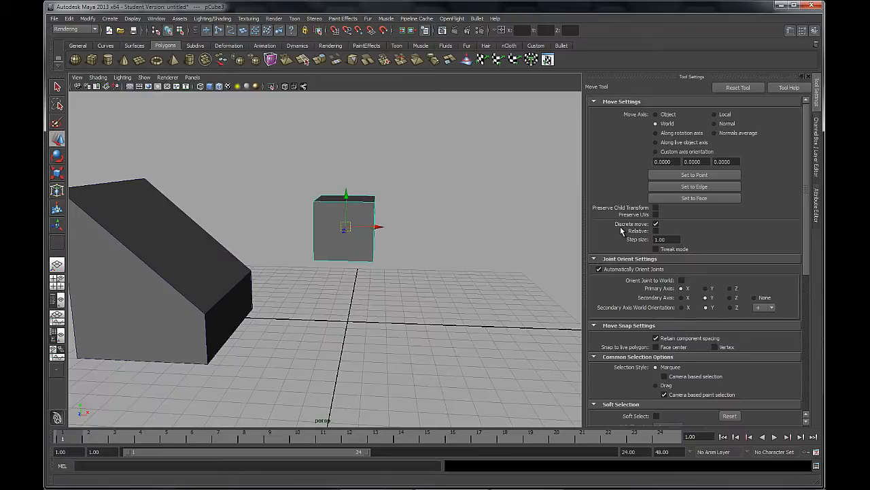
pyautogui.click(656, 224)
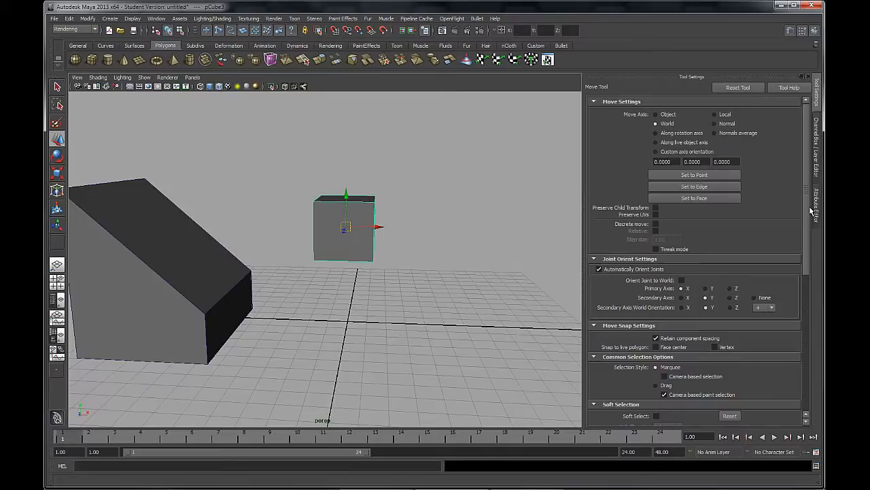
pyautogui.scroll(-3, 814, 250)
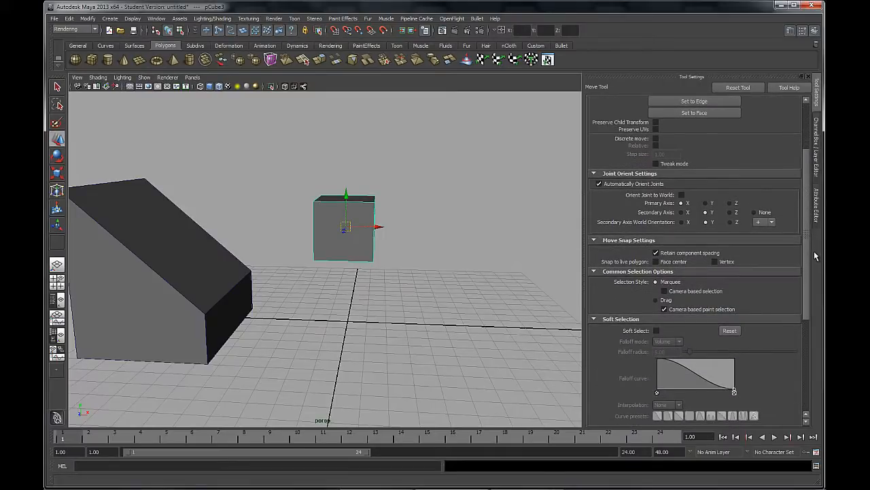
pyautogui.scroll(-3, 814, 250)
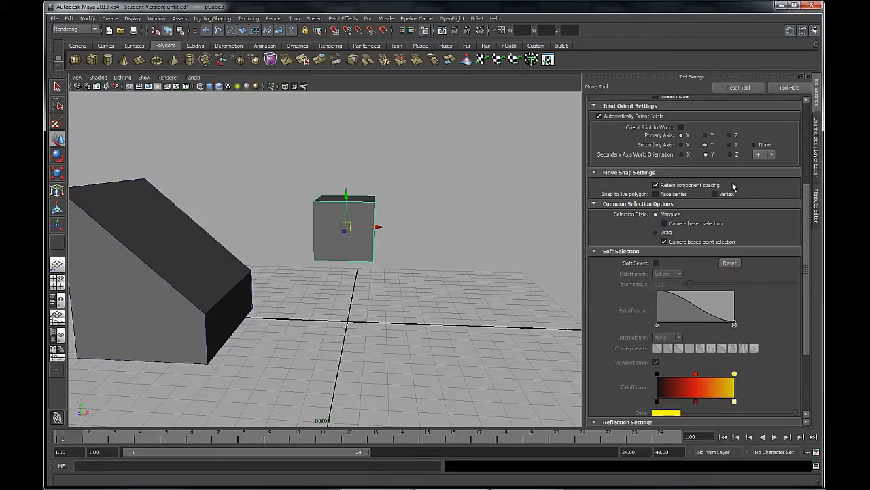
# Switch the small cube to vertex editing and raise one of its top corner vertices along Y
pyautogui.moveTo(356, 272)
pyautogui.keyDown('alt'); pyautogui.mouseDown()
pyautogui.moveTo(368, 266)
pyautogui.moveTo(447, 327)
pyautogui.moveTo(375, 282)
pyautogui.moveTo(347, 279)
pyautogui.moveTo(347, 268)
pyautogui.moveTo(361, 271)
pyautogui.mouseUp(); pyautogui.keyUp('alt')
pyautogui.keyDown('alt'); pyautogui.moveTo(302, 194); pyautogui.dragTo(351, 253, button='right'); pyautogui.keyUp('alt')
pyautogui.keyDown('alt'); pyautogui.moveTo(317, 229); pyautogui.dragTo(331, 245); pyautogui.keyUp('alt')
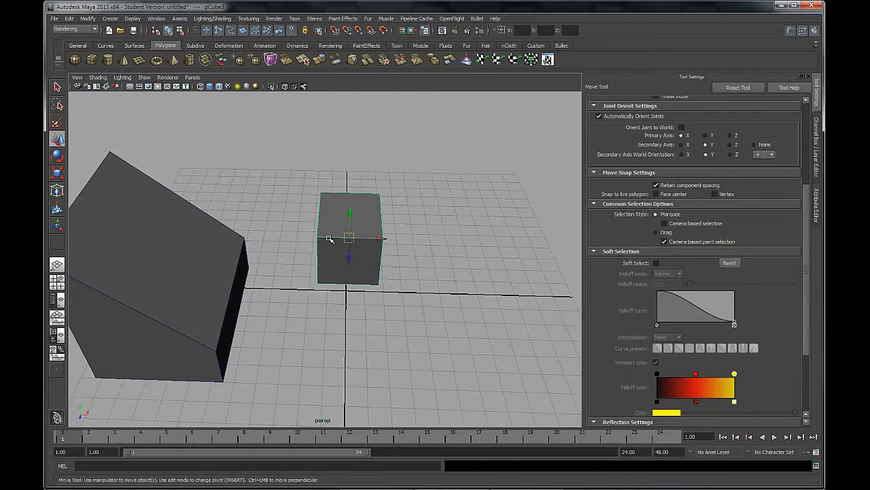
pyautogui.moveTo(329, 238); pyautogui.dragTo(307, 236, button='right')
pyautogui.click(316, 236)
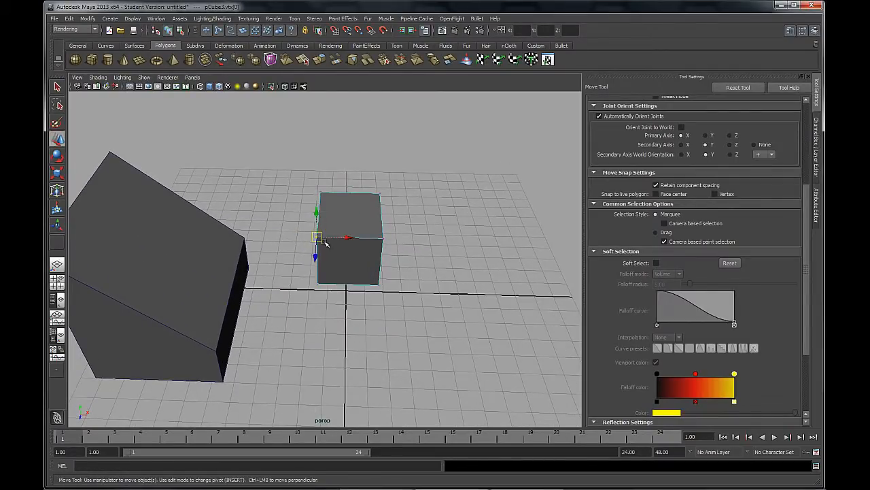
pyautogui.moveTo(300, 216); pyautogui.dragTo(295, 213)
# Lower the neighbouring top corner vertex of the small cube along Y
pyautogui.keyDown('alt'); pyautogui.moveTo(413, 253); pyautogui.dragTo(181, 225); pyautogui.keyUp('alt')
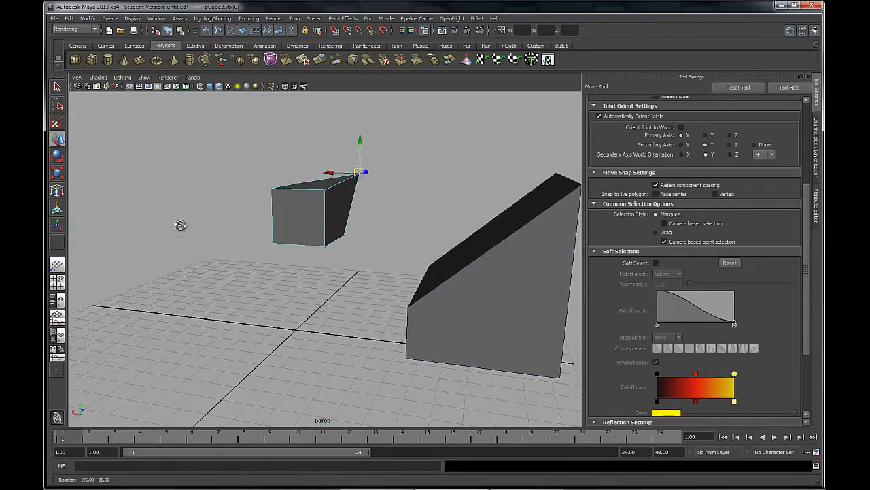
pyautogui.click(324, 189)
pyautogui.moveTo(326, 160); pyautogui.dragTo(326, 188)
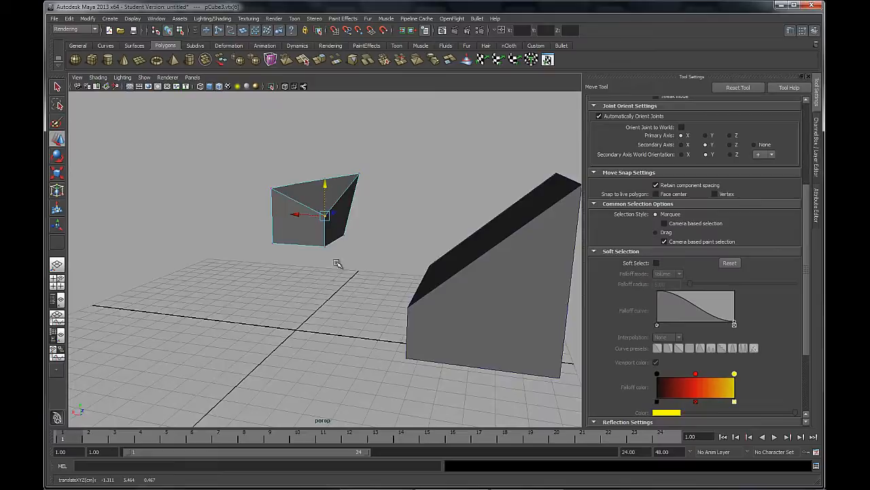
# Select the raised and the lowered vertices together and move the pair along Y to about 7.61
pyautogui.keyDown('alt'); pyautogui.moveTo(337, 263); pyautogui.dragTo(390, 184); pyautogui.keyUp('alt')
pyautogui.click(371, 174)
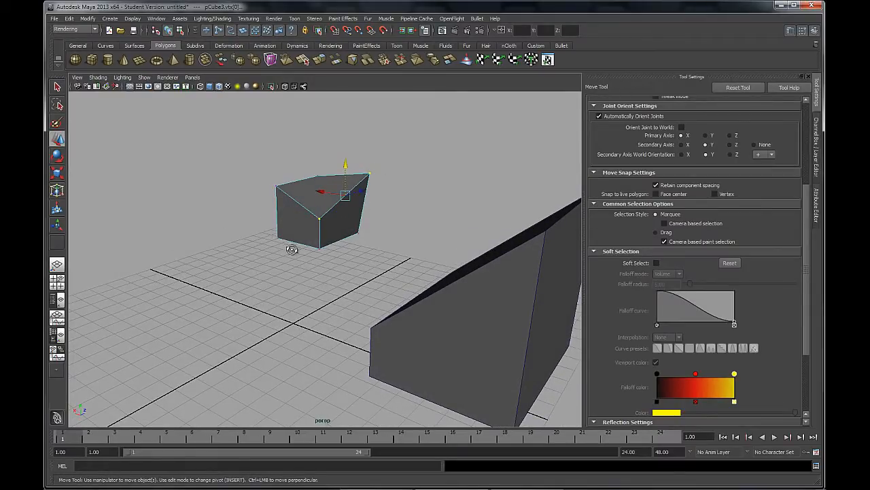
pyautogui.keyDown('alt'); pyautogui.moveTo(346, 247); pyautogui.dragTo(433, 232); pyautogui.keyUp('alt')
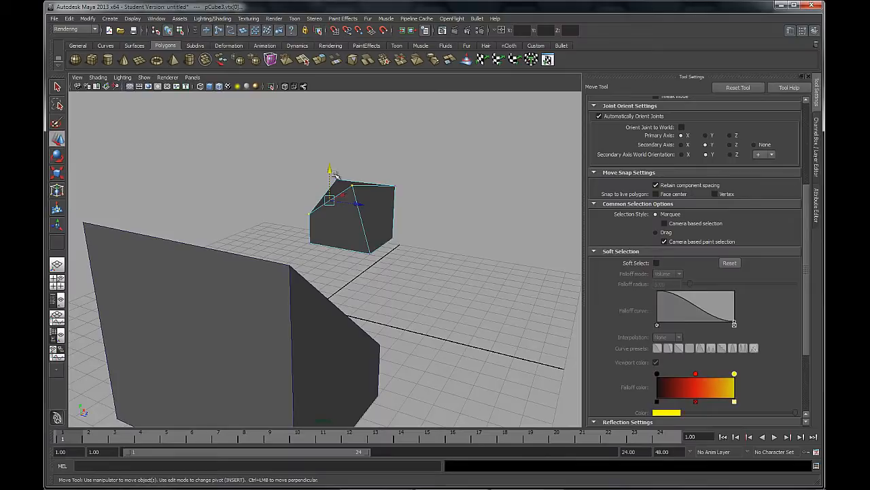
pyautogui.moveTo(334, 178); pyautogui.dragTo(314, 130)
pyautogui.keyDown('alt'); pyautogui.moveTo(263, 196); pyautogui.dragTo(356, 202); pyautogui.keyUp('alt')
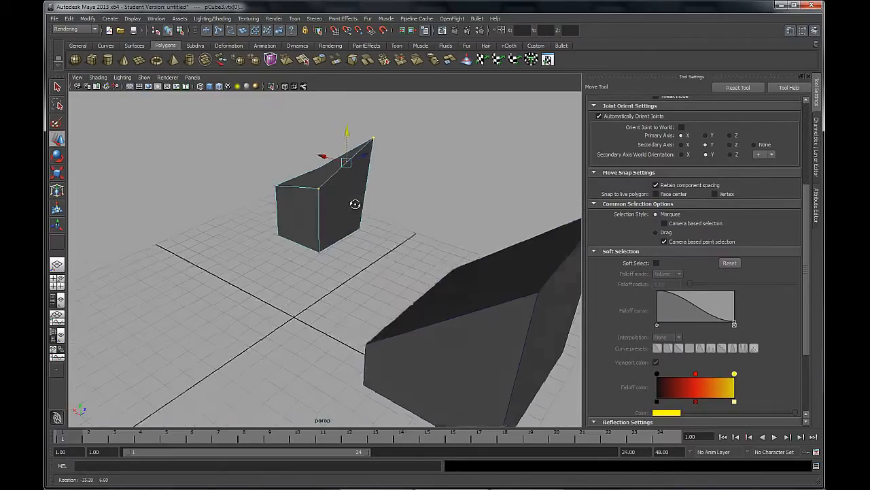
pyautogui.moveTo(349, 130); pyautogui.dragTo(336, 142)
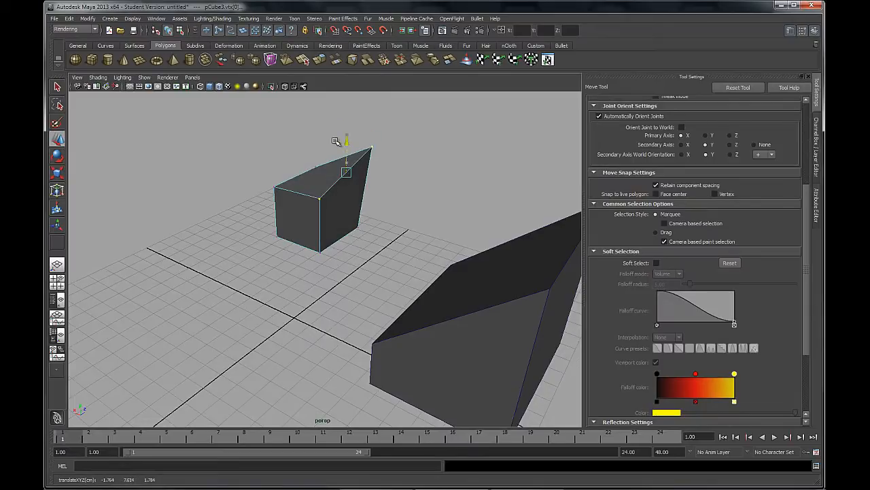
# Turn off Retain component spacing in the Move Snap Settings and enable snapping to grids for the two selected vertices
pyautogui.keyDown('alt'); pyautogui.moveTo(403, 208); pyautogui.dragTo(517, 193); pyautogui.keyUp('alt')
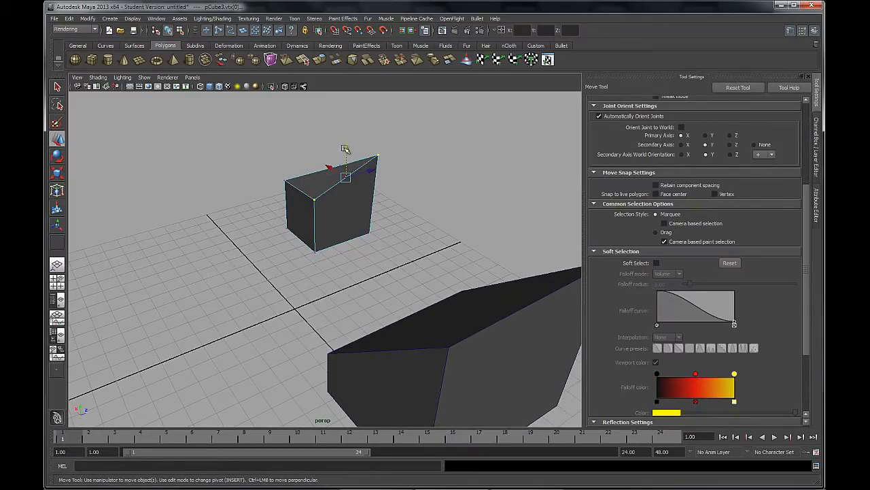
pyautogui.moveTo(348, 151); pyautogui.dragTo(303, 190)
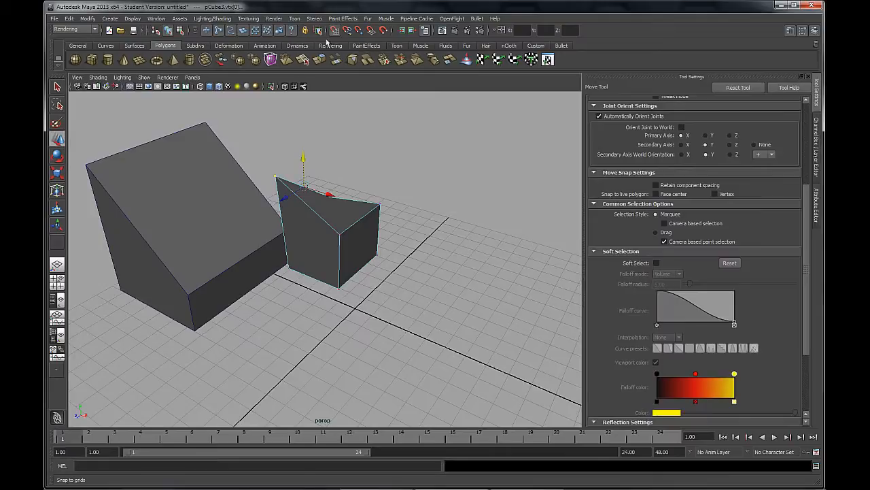
pyautogui.keyDown('alt'); pyautogui.moveTo(301, 249); pyautogui.dragTo(392, 244); pyautogui.keyUp('alt')
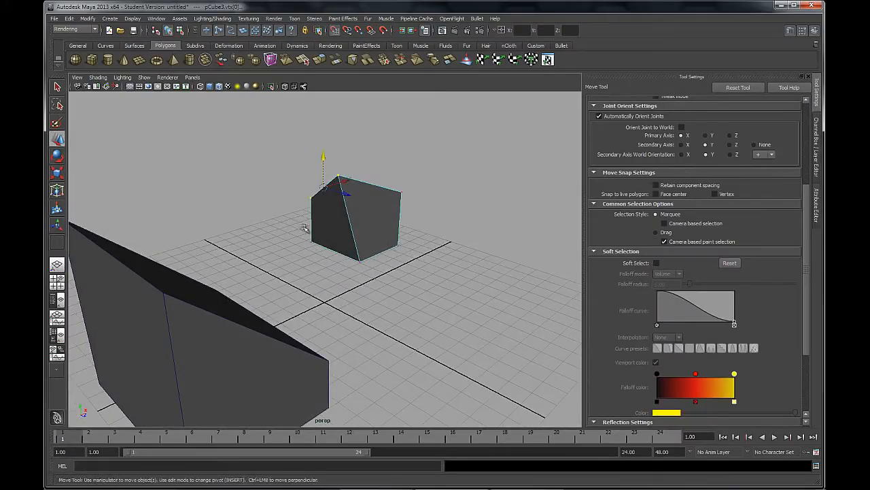
pyautogui.keyDown('alt'); pyautogui.moveTo(369, 272); pyautogui.dragTo(358, 270); pyautogui.keyUp('alt')
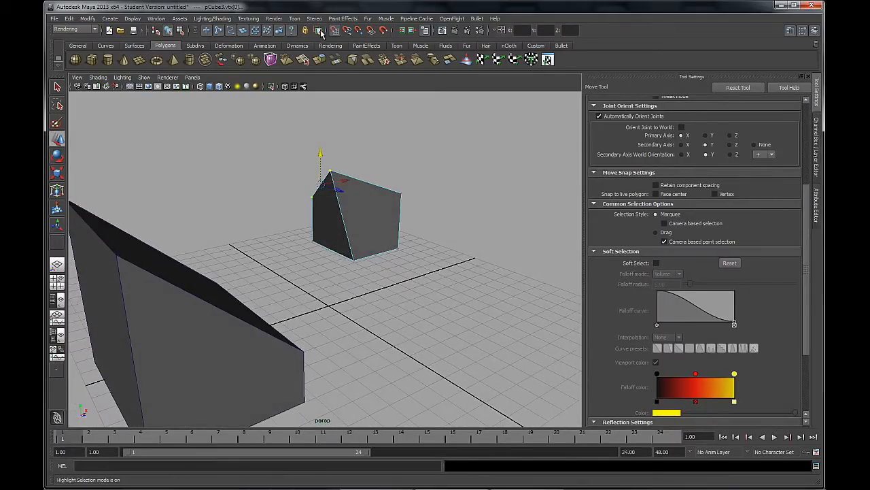
# Try snapping the two selected vertices along Y to a common height of 8, and undo the moves
pyautogui.moveTo(321, 153); pyautogui.dragTo(433, 167)
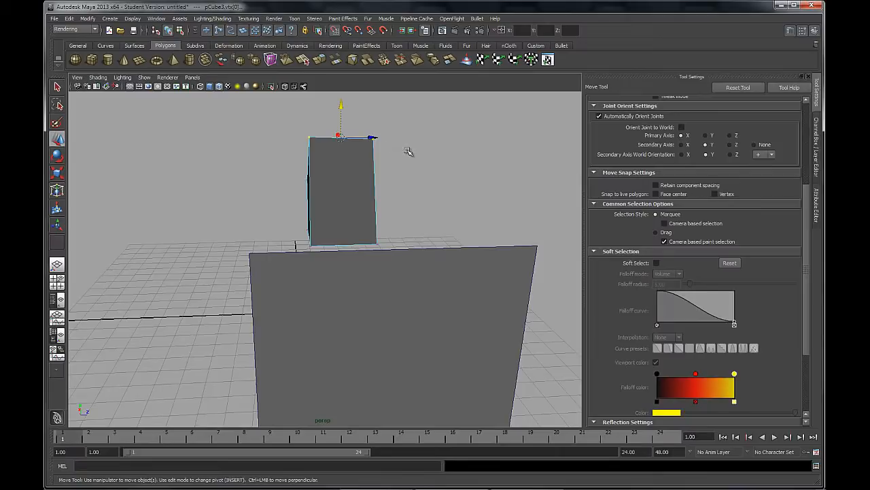
pyautogui.keyDown('alt'); pyautogui.moveTo(364, 176); pyautogui.dragTo(367, 188); pyautogui.keyUp('alt')
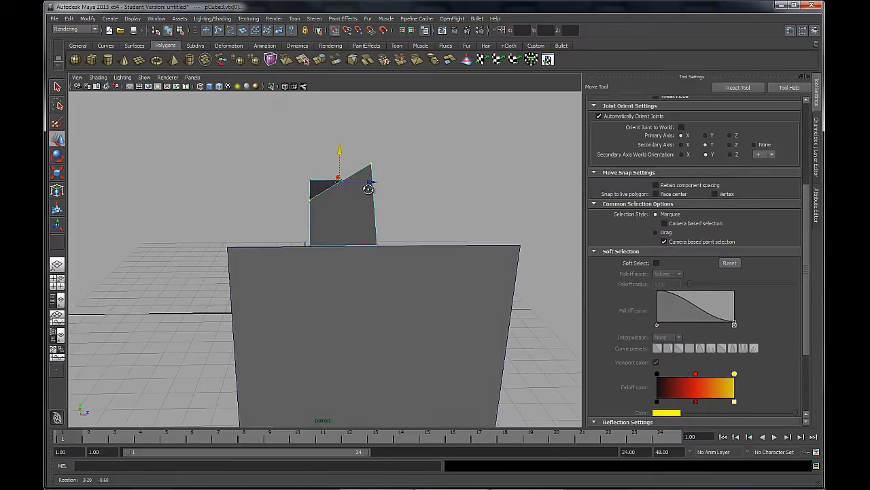
pyautogui.moveTo(340, 151); pyautogui.dragTo(341, 147)
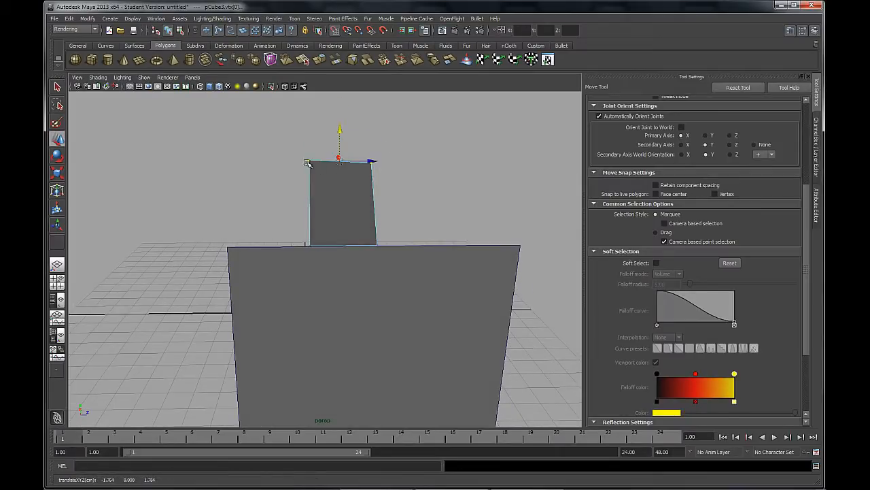
pyautogui.keyDown('alt'); pyautogui.moveTo(331, 184); pyautogui.dragTo(347, 178); pyautogui.keyUp('alt')
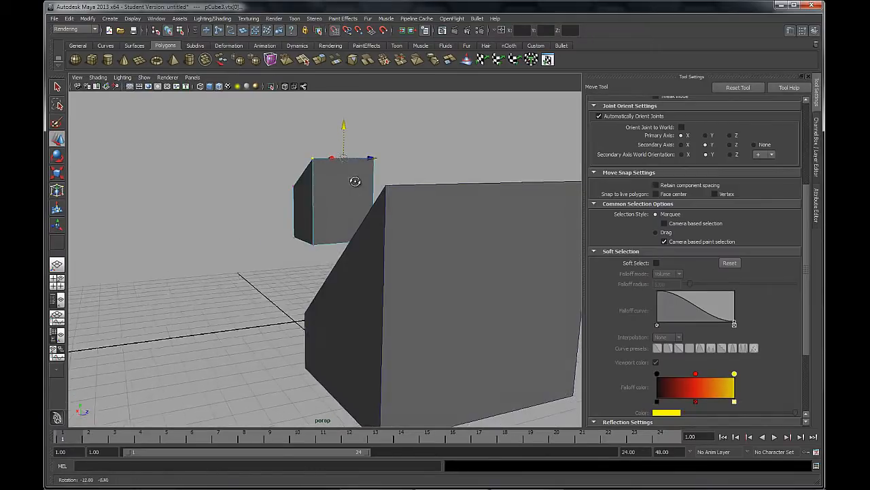
pyautogui.moveTo(347, 130); pyautogui.dragTo(337, 157)
pyautogui.hotkey('ctrl', 'z')
pyautogui.hotkey('ctrl', 'z')
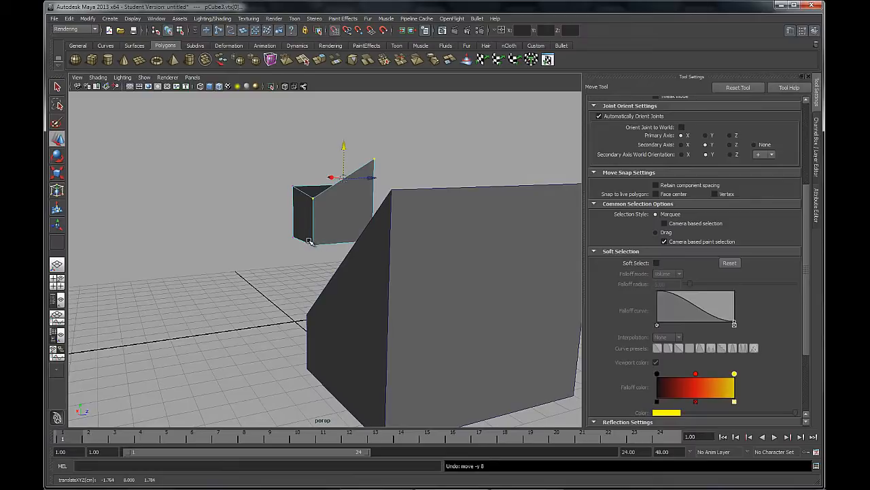
# Snap the two selected vertices along X to -2 and along Y to 7
pyautogui.keyDown('alt'); pyautogui.moveTo(470, 153); pyautogui.dragTo(310, 249); pyautogui.keyUp('alt')
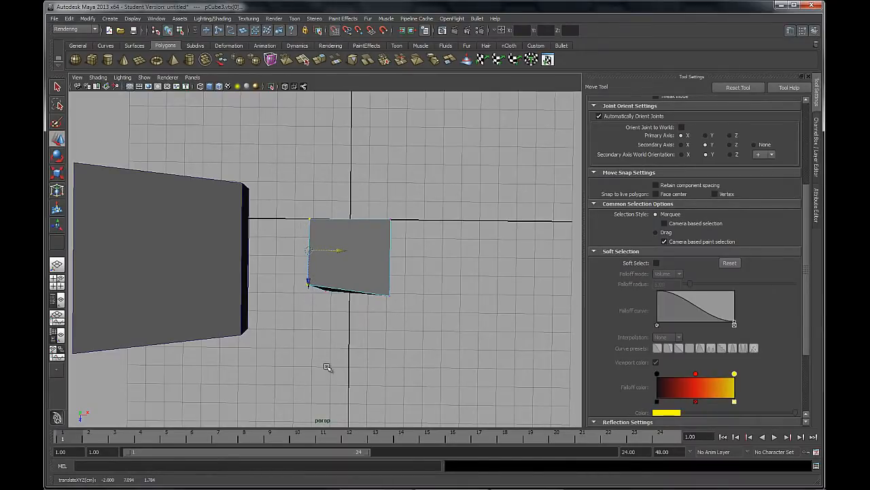
pyautogui.keyDown('alt'); pyautogui.moveTo(259, 313); pyautogui.dragTo(280, 251); pyautogui.keyUp('alt')
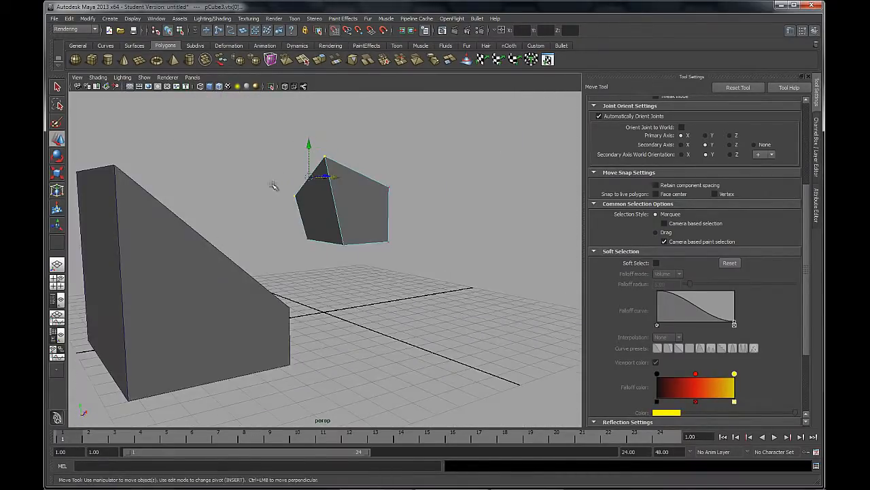
pyautogui.moveTo(309, 144); pyautogui.dragTo(308, 175)
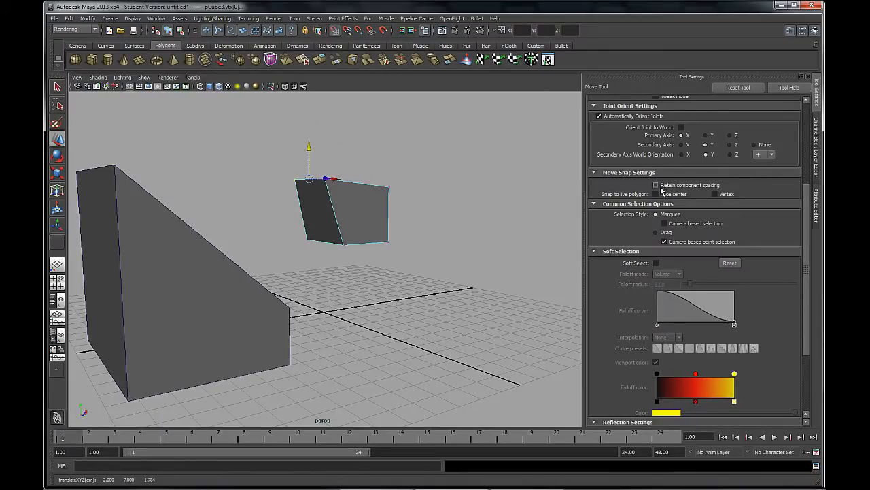
# Snap the two selected vertices along X to -1
pyautogui.keyDown('alt'); pyautogui.moveTo(515, 184); pyautogui.dragTo(305, 219); pyautogui.keyUp('alt')
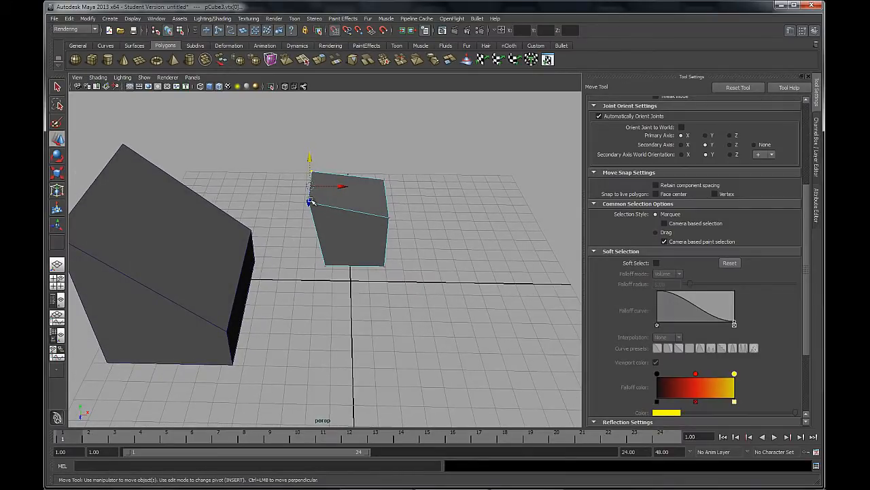
pyautogui.moveTo(345, 187); pyautogui.dragTo(310, 187)
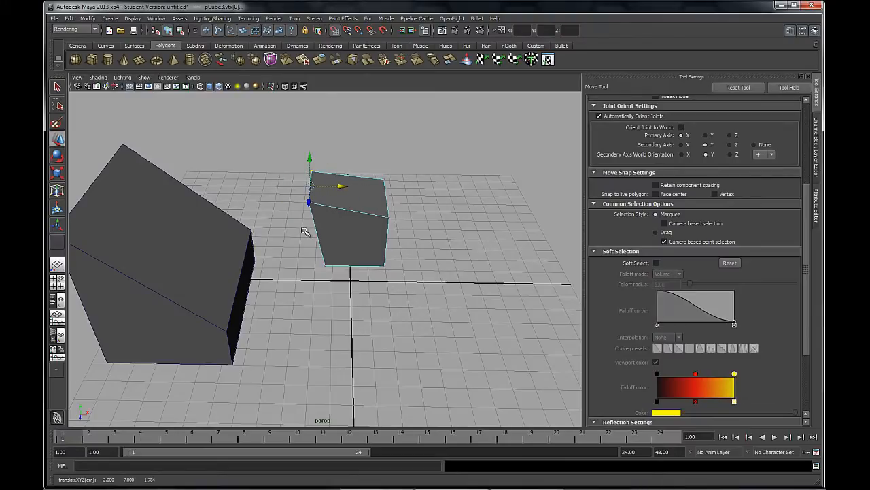
pyautogui.moveTo(336, 250)
pyautogui.keyDown('alt'); pyautogui.mouseDown()
pyautogui.moveTo(345, 272)
pyautogui.moveTo(340, 249)
pyautogui.mouseUp(); pyautogui.keyUp('alt')
pyautogui.moveTo(353, 199); pyautogui.dragTo(346, 201)
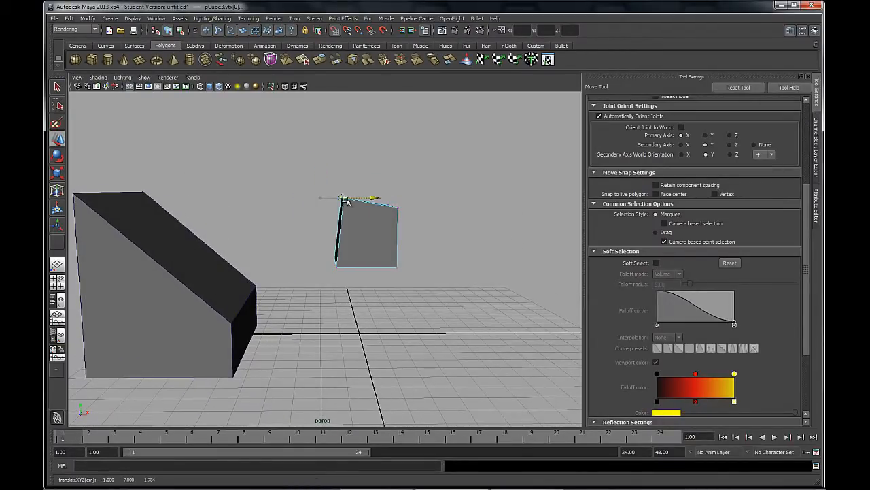
# Turn on Retain component spacing and snap a single top corner vertex of the small cube along Y to 10
pyautogui.click(656, 185)
pyautogui.keyDown('alt'); pyautogui.moveTo(451, 255); pyautogui.dragTo(335, 211); pyautogui.keyUp('alt')
pyautogui.moveTo(333, 165); pyautogui.dragTo(333, 137)
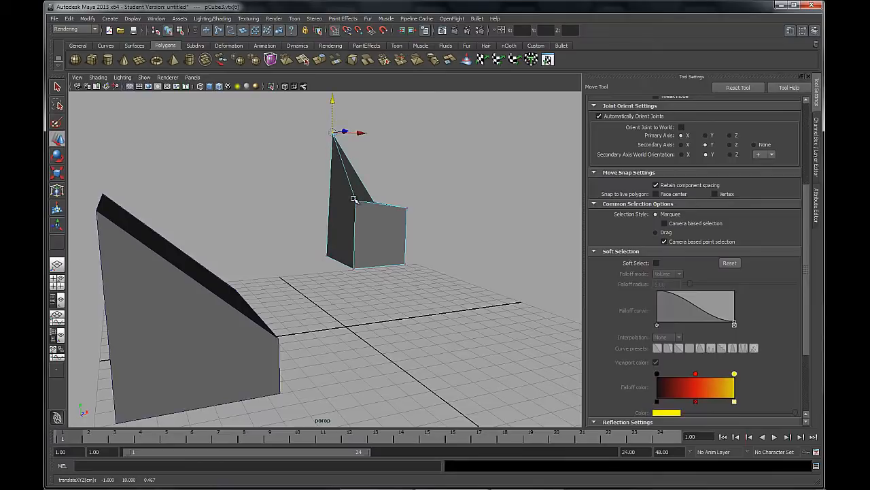
# Add the neighbouring top vertex to the selection and snap the pair upward along Y to 11
pyautogui.keyDown('shift'); pyautogui.click(357, 202); pyautogui.keyUp('shift')
pyautogui.scroll(-3, 415, 284)
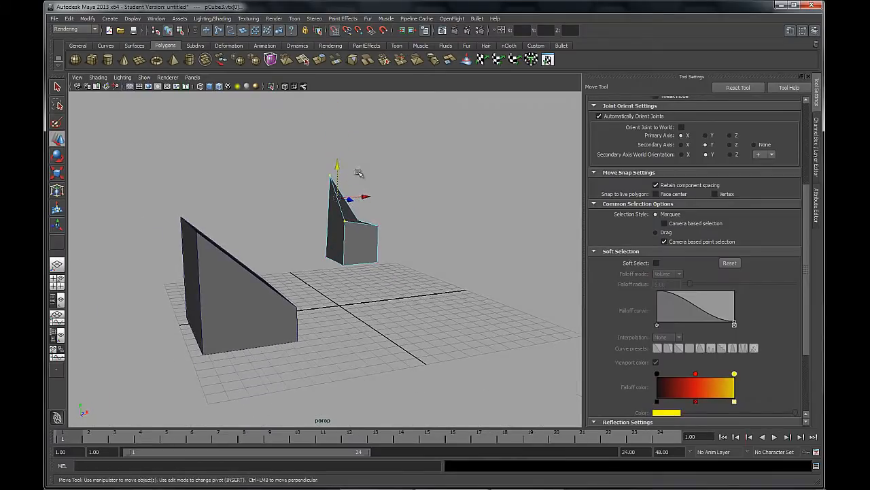
pyautogui.moveTo(337, 165); pyautogui.dragTo(339, 141)
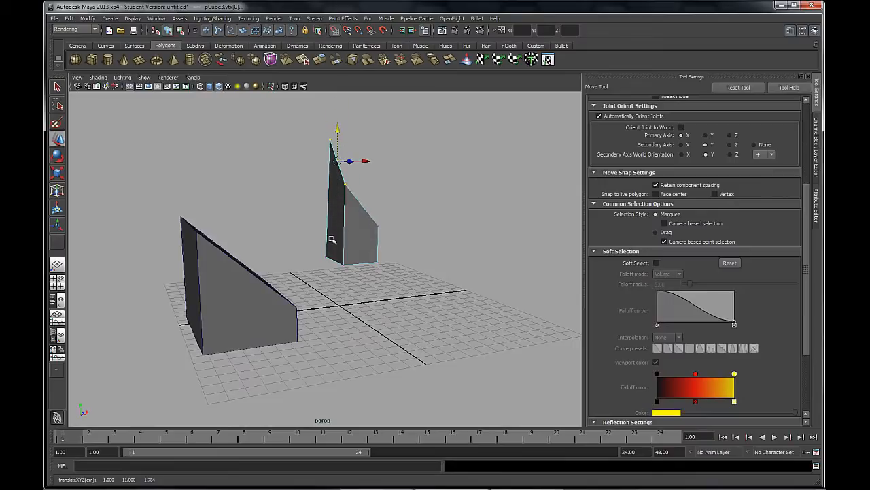
pyautogui.keyDown('alt'); pyautogui.moveTo(250, 181); pyautogui.dragTo(428, 170); pyautogui.keyUp('alt')
pyautogui.moveTo(318, 136); pyautogui.dragTo(239, 156)
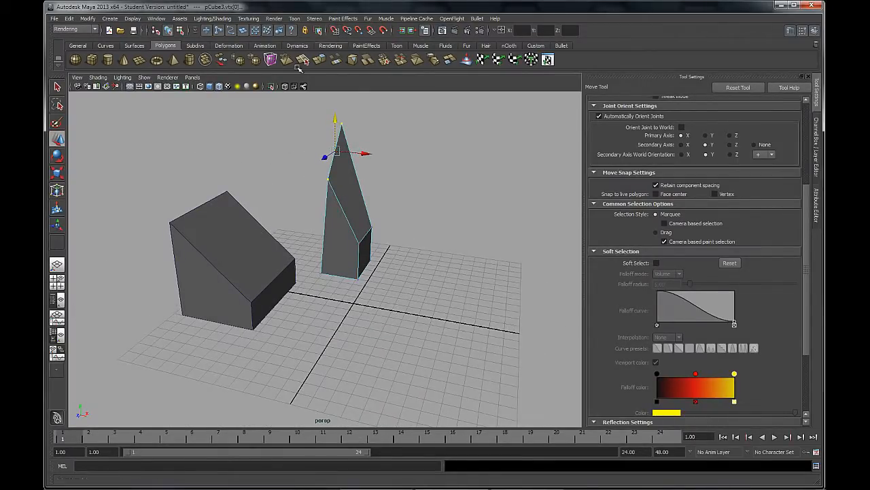
# Clear the selection, turn on Soft Select and select the highest vertex of the small cube
pyautogui.click(403, 202)
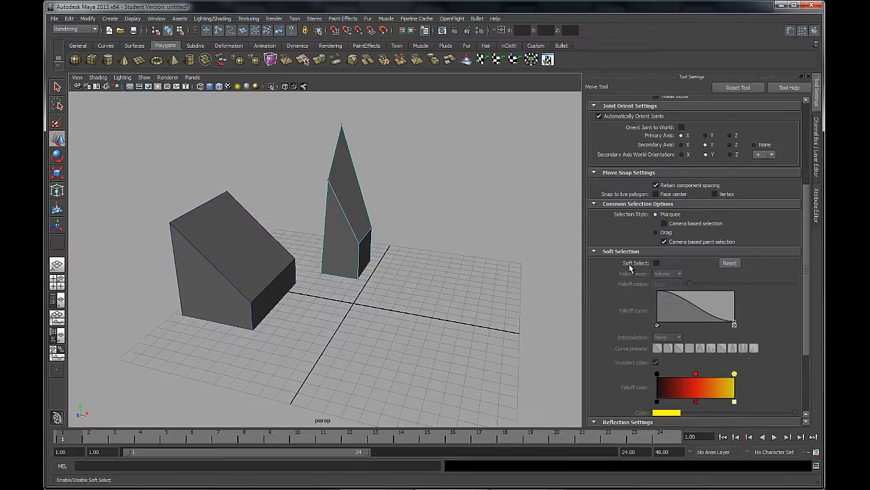
pyautogui.click(656, 263)
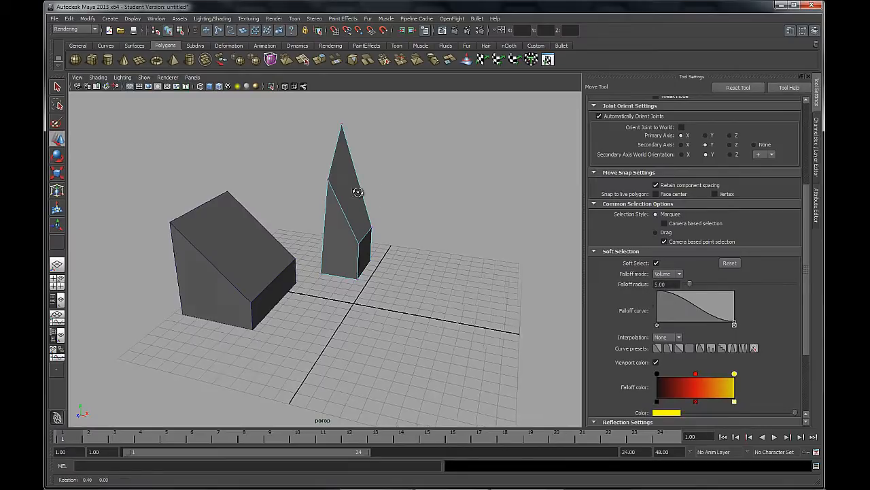
pyautogui.keyDown('alt'); pyautogui.moveTo(355, 188); pyautogui.dragTo(346, 122); pyautogui.keyUp('alt')
pyautogui.click(345, 130)
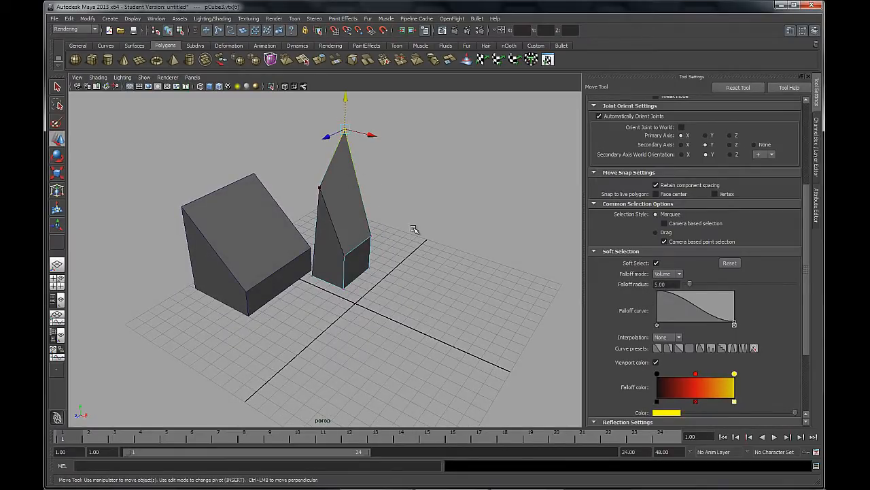
pyautogui.keyDown('alt'); pyautogui.moveTo(452, 220); pyautogui.dragTo(302, 182); pyautogui.keyUp('alt')
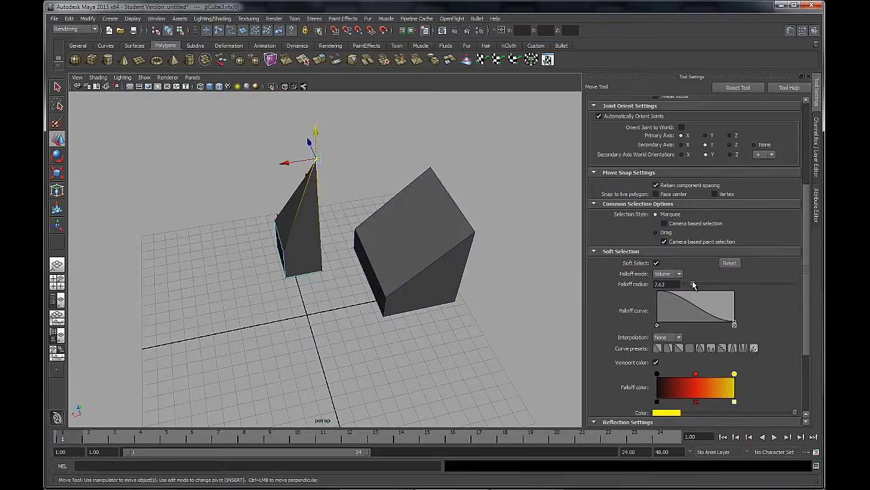
# Increase the soft selection falloff radius to 13.56 and check the affected vertices around the small cube
pyautogui.moveTo(694, 284); pyautogui.dragTo(699, 285)
pyautogui.keyDown('alt'); pyautogui.moveTo(301, 234); pyautogui.dragTo(340, 245); pyautogui.keyUp('alt')
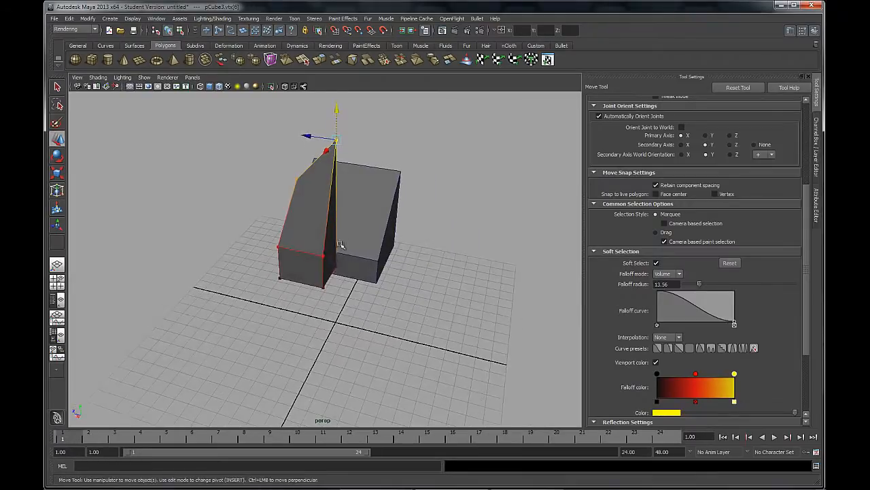
pyautogui.keyDown('alt'); pyautogui.moveTo(385, 274); pyautogui.dragTo(465, 253); pyautogui.keyUp('alt')
pyautogui.keyDown('alt'); pyautogui.moveTo(415, 185); pyautogui.dragTo(285, 208); pyautogui.keyUp('alt')
pyautogui.keyDown('alt'); pyautogui.moveTo(286, 208); pyautogui.dragTo(331, 256, button='middle'); pyautogui.keyUp('alt')
pyautogui.keyDown('alt'); pyautogui.moveTo(331, 255); pyautogui.dragTo(340, 242); pyautogui.keyUp('alt')
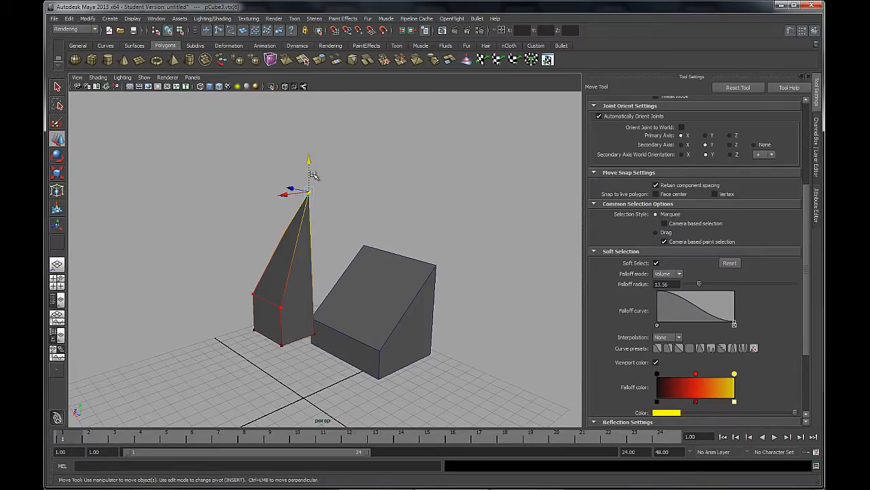
# Move the small cube's highest vertex up and down along Y with soft falloff, leaving it at about Y 10.44
pyautogui.moveTo(308, 164); pyautogui.dragTo(308, 156)
pyautogui.moveTo(310, 100); pyautogui.dragTo(312, 227)
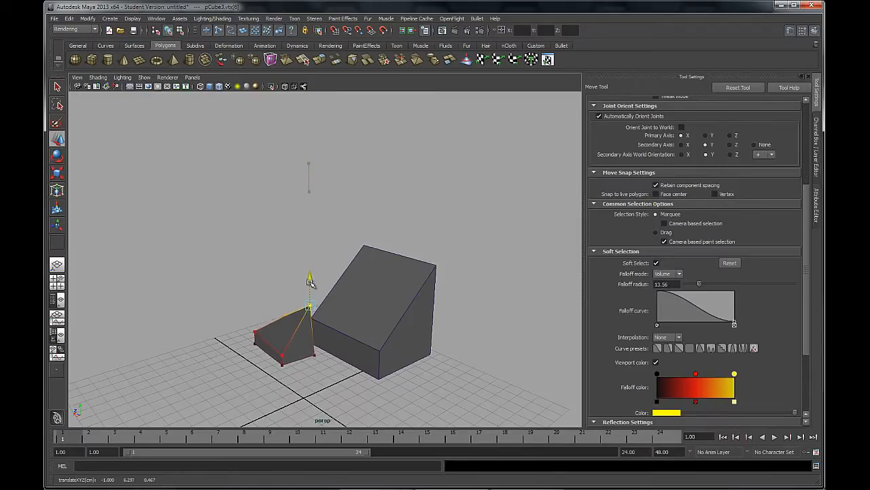
pyautogui.moveTo(309, 291); pyautogui.dragTo(310, 141)
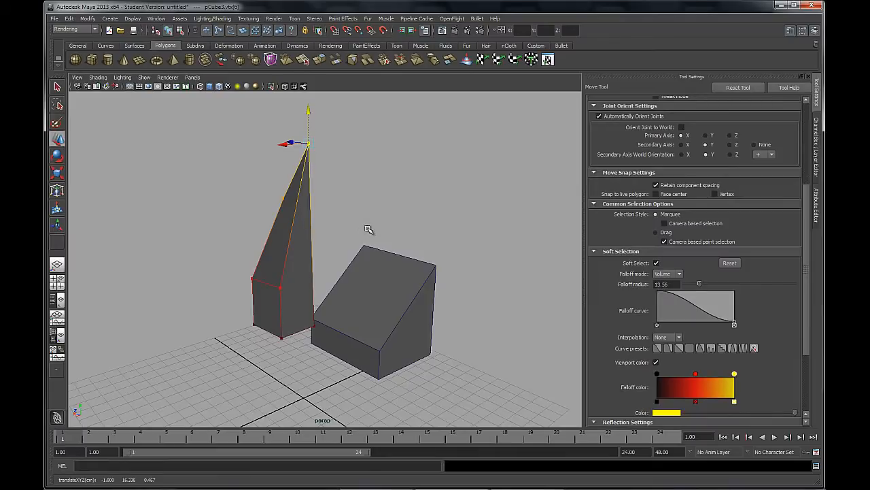
pyautogui.scroll(-3, 395, 258)
pyautogui.moveTo(314, 157); pyautogui.dragTo(305, 216)
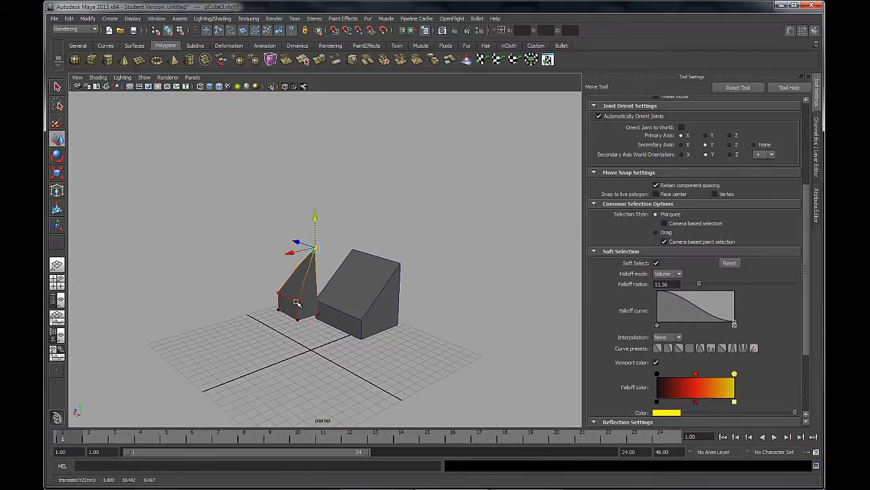
# Reshape the small cube with soft falloff by raising its lower front vertex and pulling a bottom corner vertex downward
pyautogui.click(297, 302)
pyautogui.moveTo(299, 269); pyautogui.dragTo(312, 171)
pyautogui.keyDown('alt'); pyautogui.moveTo(299, 219); pyautogui.dragTo(414, 238); pyautogui.keyUp('alt')
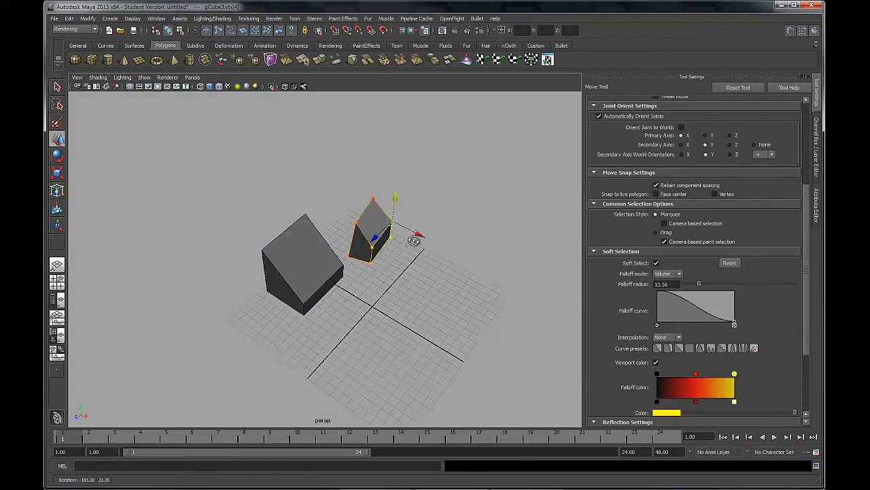
pyautogui.click(371, 262)
pyautogui.moveTo(370, 265); pyautogui.dragTo(382, 306)
# Move an upper corner and a lower corner vertex of the small cube freely to shift the shape with volume falloff
pyautogui.click(363, 265)
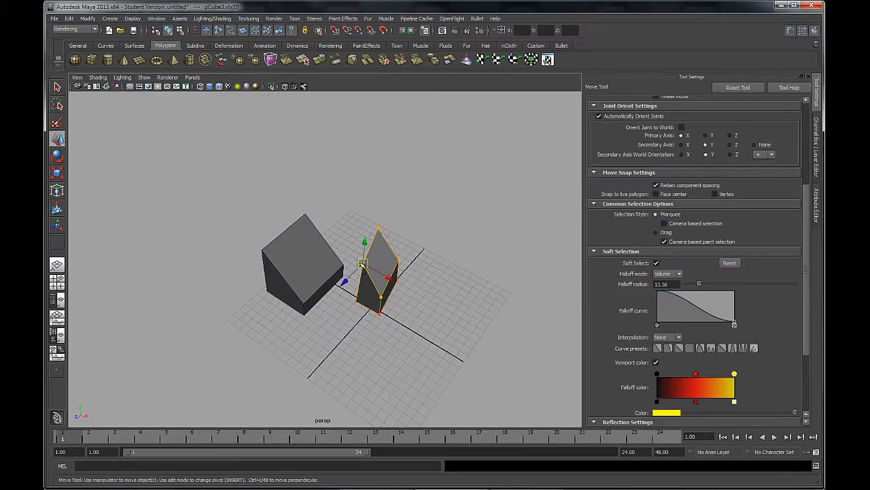
pyautogui.moveTo(362, 262); pyautogui.dragTo(371, 233)
pyautogui.click(366, 231)
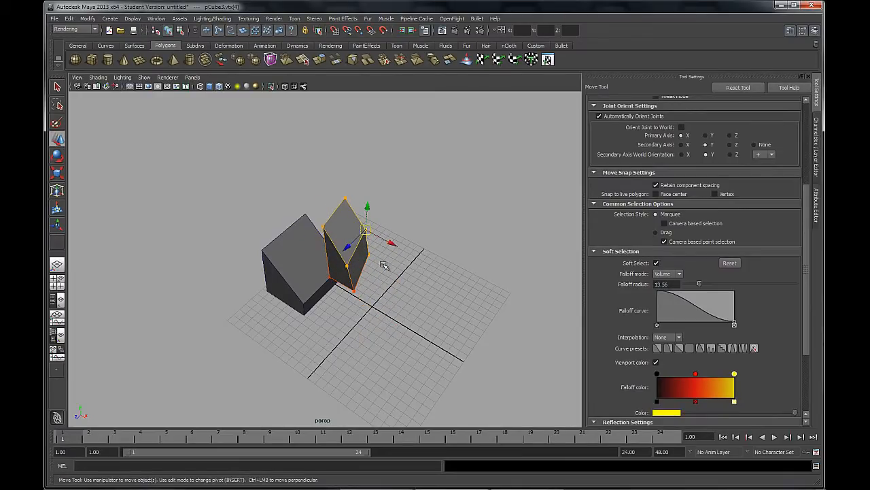
pyautogui.click(369, 257)
pyautogui.moveTo(370, 257); pyautogui.dragTo(408, 271)
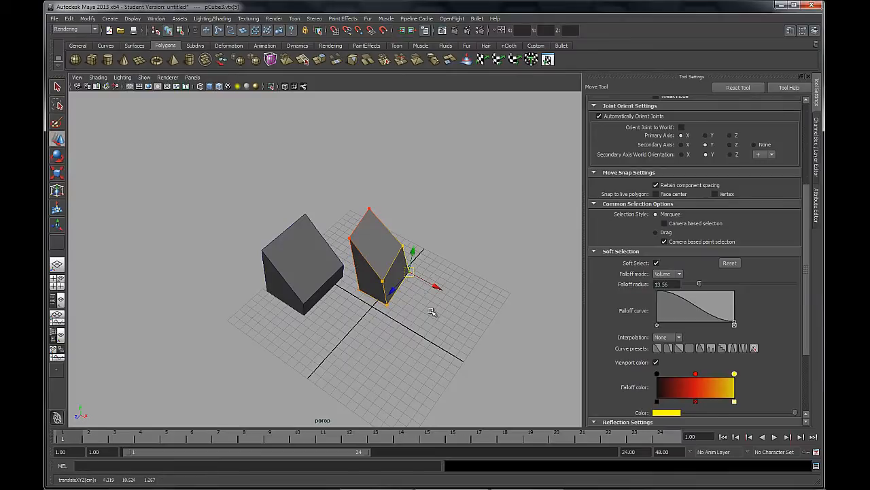
# Change the soft selection falloff mode to Surface and reduce the falloff radius to 7.63
pyautogui.click(665, 274)
pyautogui.click(664, 282)
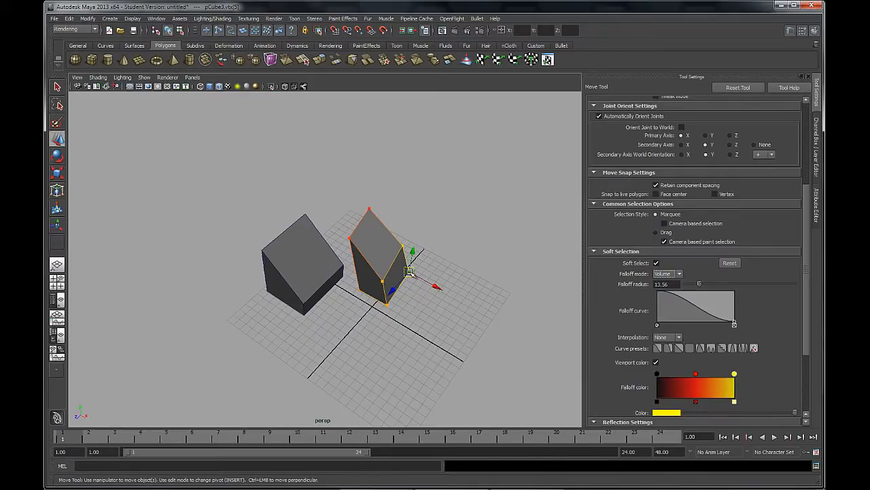
pyautogui.click(667, 274)
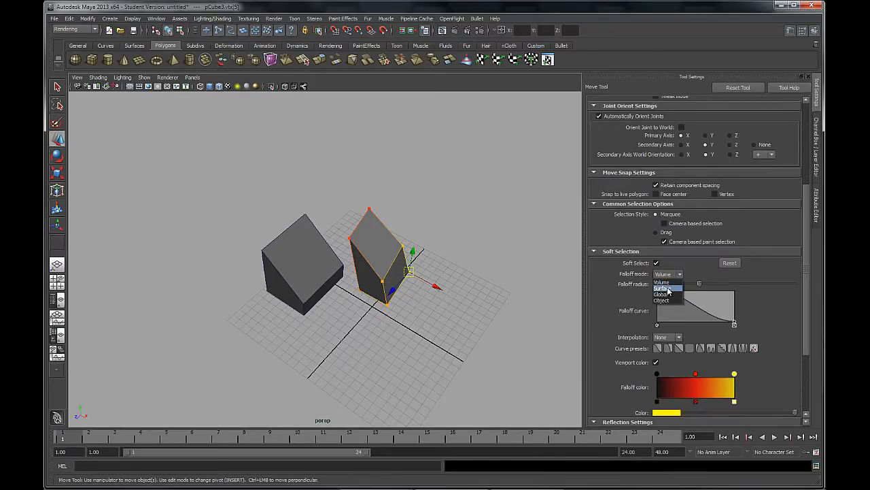
pyautogui.click(669, 286)
pyautogui.keyDown('alt'); pyautogui.moveTo(462, 299); pyautogui.dragTo(429, 262); pyautogui.keyUp('alt')
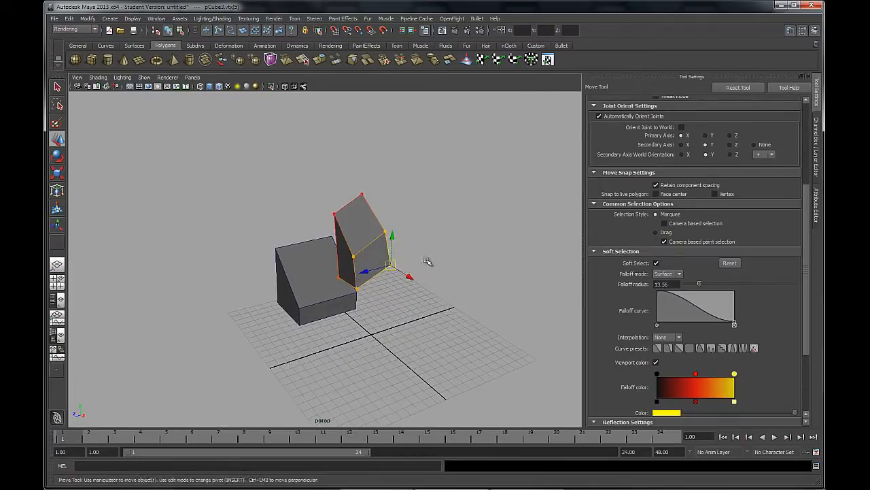
pyautogui.keyDown('alt'); pyautogui.moveTo(430, 262); pyautogui.dragTo(481, 303, button='right'); pyautogui.keyUp('alt')
pyautogui.keyDown('alt'); pyautogui.moveTo(436, 280); pyautogui.dragTo(410, 278, button='middle'); pyautogui.keyUp('alt')
pyautogui.keyDown('alt'); pyautogui.moveTo(410, 278); pyautogui.dragTo(363, 259, button='right'); pyautogui.keyUp('alt')
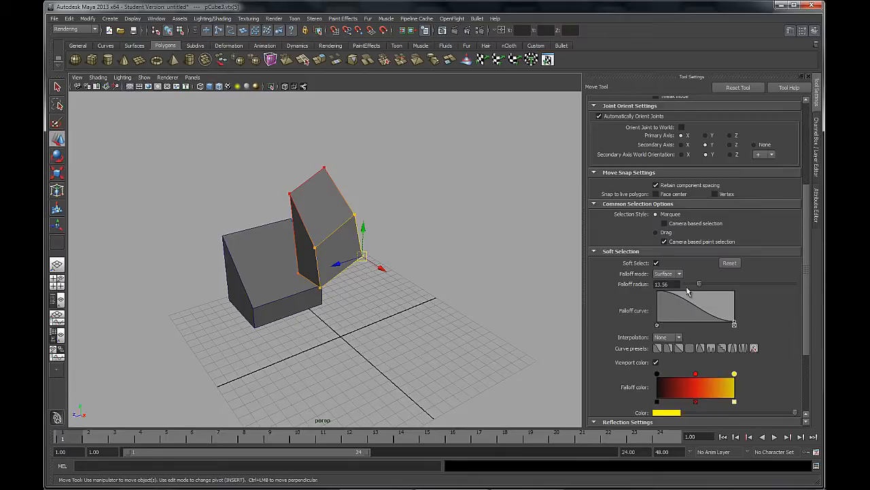
pyautogui.moveTo(698, 286); pyautogui.dragTo(693, 286)
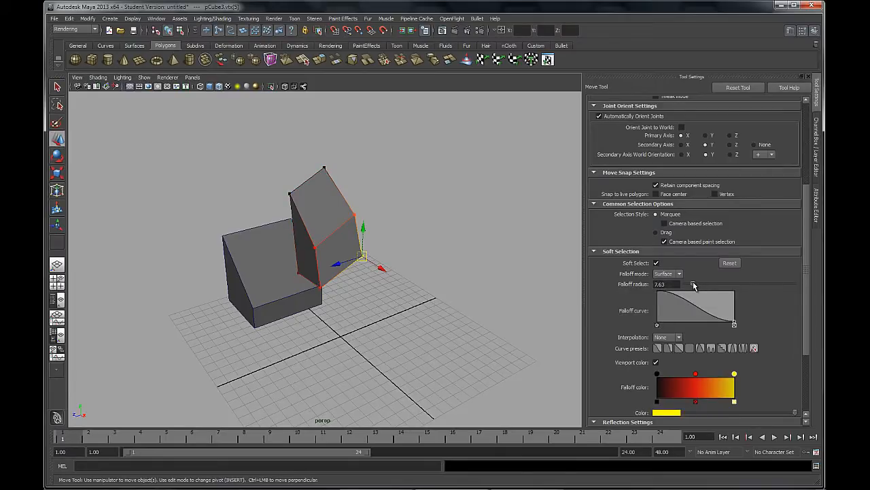
# Pull the selected corner vertex away from the small cube to about X 11.6, Y 5.8
pyautogui.keyDown('alt'); pyautogui.moveTo(295, 243); pyautogui.dragTo(335, 185); pyautogui.keyUp('alt')
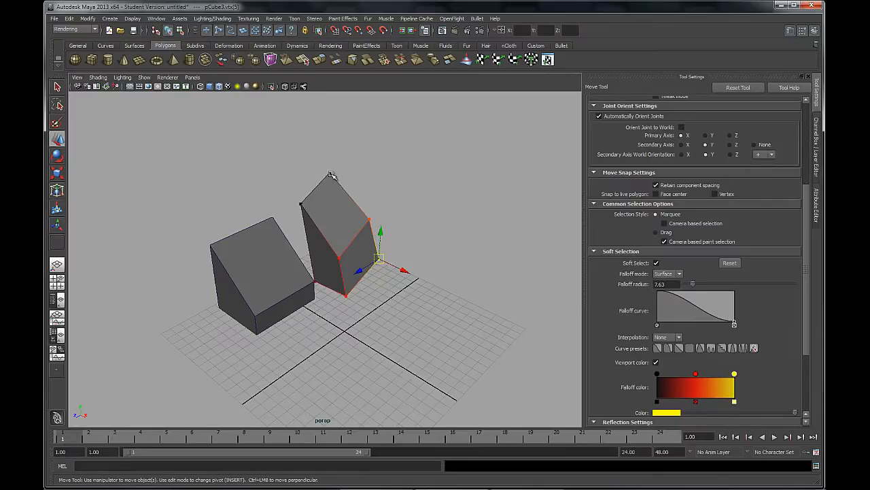
pyautogui.moveTo(374, 253); pyautogui.dragTo(427, 291)
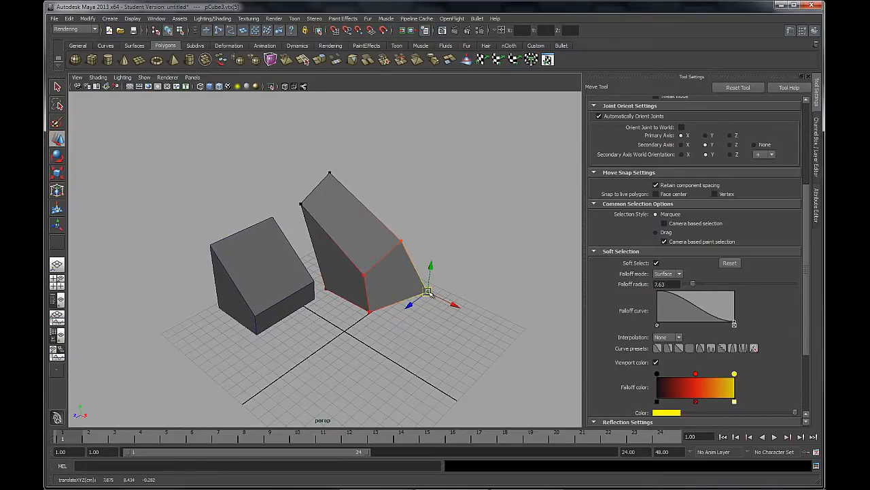
pyautogui.moveTo(428, 292); pyautogui.dragTo(456, 316)
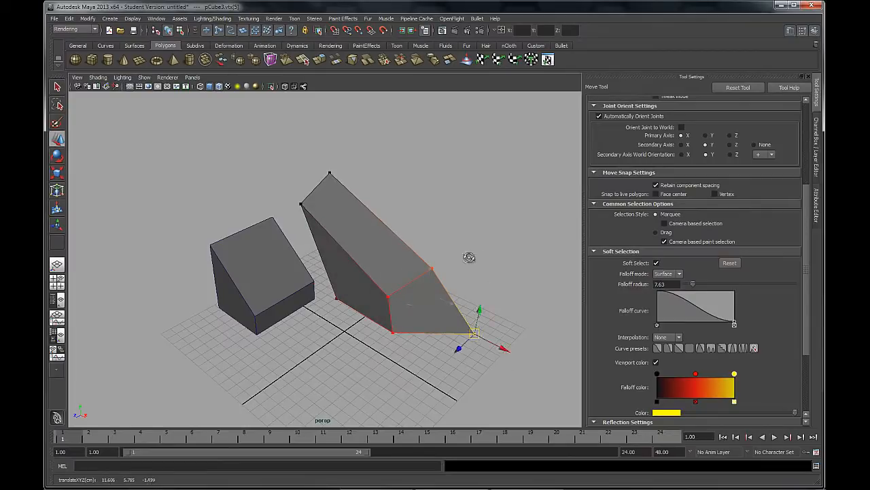
# Pull two underside vertices of the small cube downward with surface falloff, then clear the selection
pyautogui.keyDown('alt'); pyautogui.moveTo(469, 257); pyautogui.dragTo(296, 220); pyautogui.keyUp('alt')
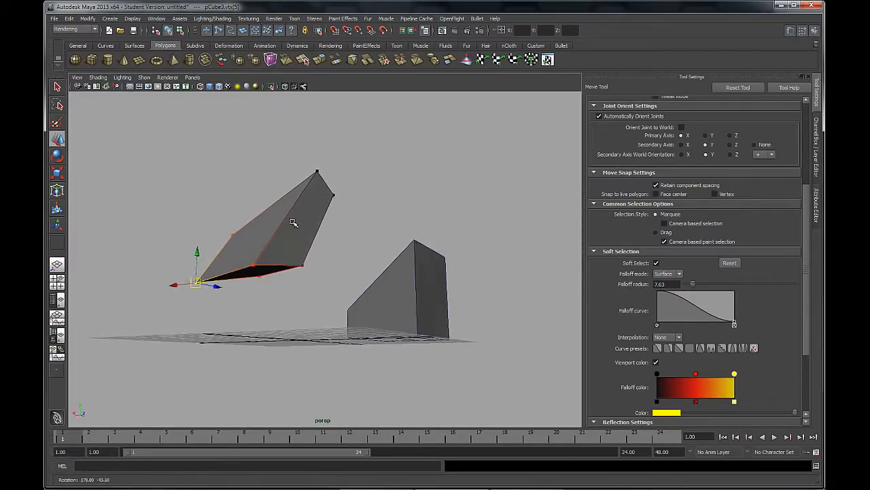
pyautogui.click(302, 266)
pyautogui.moveTo(301, 266); pyautogui.dragTo(358, 325)
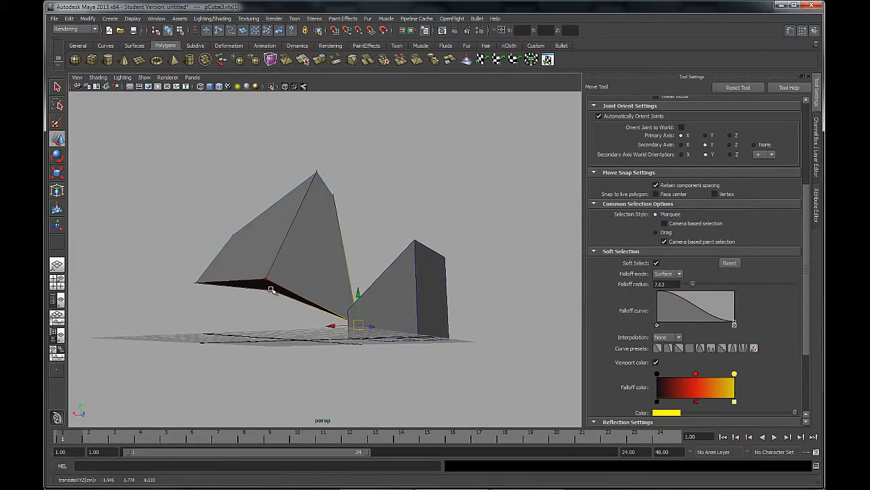
pyautogui.click(269, 291)
pyautogui.moveTo(270, 291); pyautogui.dragTo(250, 343)
pyautogui.click(259, 296)
pyautogui.keyDown('alt'); pyautogui.moveTo(313, 301); pyautogui.dragTo(344, 303); pyautogui.keyUp('alt')
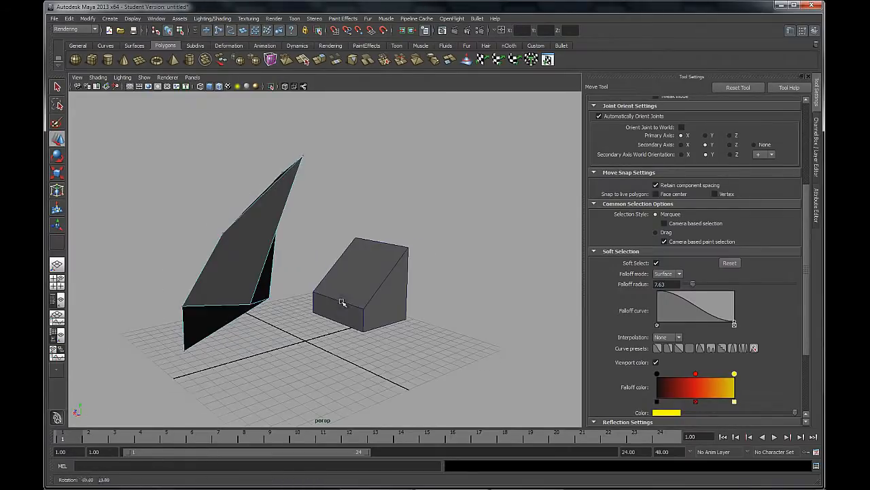
# Move another underside vertex outward and pull a side corner vertex to about X 6, Y 10.6, Z 7
pyautogui.click(251, 305)
pyautogui.moveTo(251, 305); pyautogui.dragTo(316, 341)
pyautogui.keyDown('alt'); pyautogui.moveTo(242, 267); pyautogui.dragTo(178, 241); pyautogui.keyUp('alt')
pyautogui.click(224, 338)
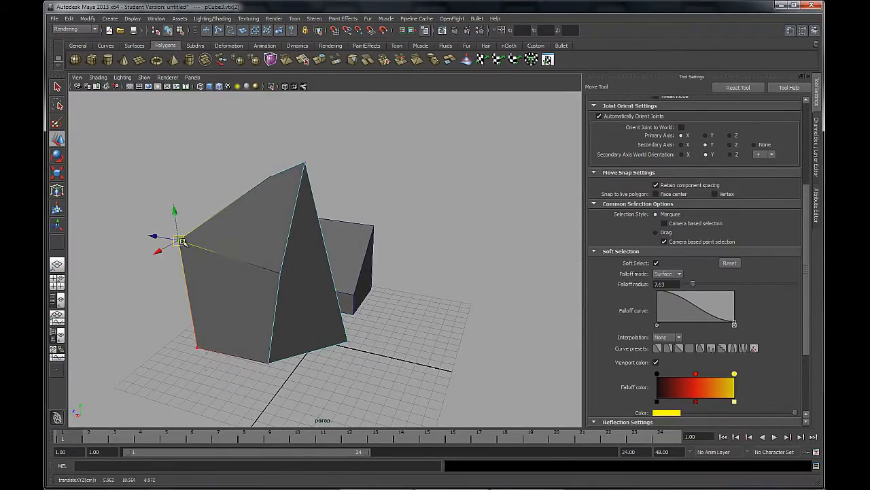
# Raise one upper corner of the stretched cube to about Y 13.9 and pull the opposite one to about X -3.4
pyautogui.keyDown('alt'); pyautogui.moveTo(243, 272); pyautogui.dragTo(389, 291); pyautogui.keyUp('alt')
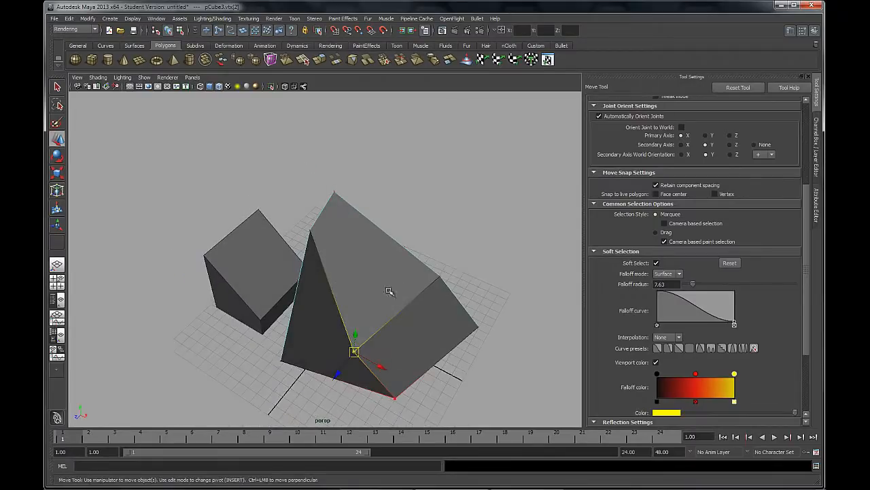
pyautogui.click(441, 277)
pyautogui.moveTo(440, 277); pyautogui.dragTo(441, 208)
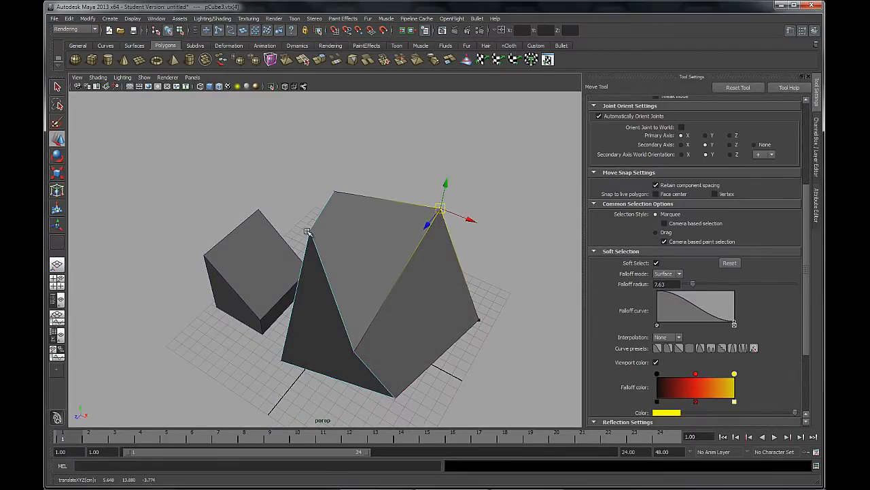
pyautogui.click(310, 231)
pyautogui.moveTo(309, 231); pyautogui.dragTo(253, 256)
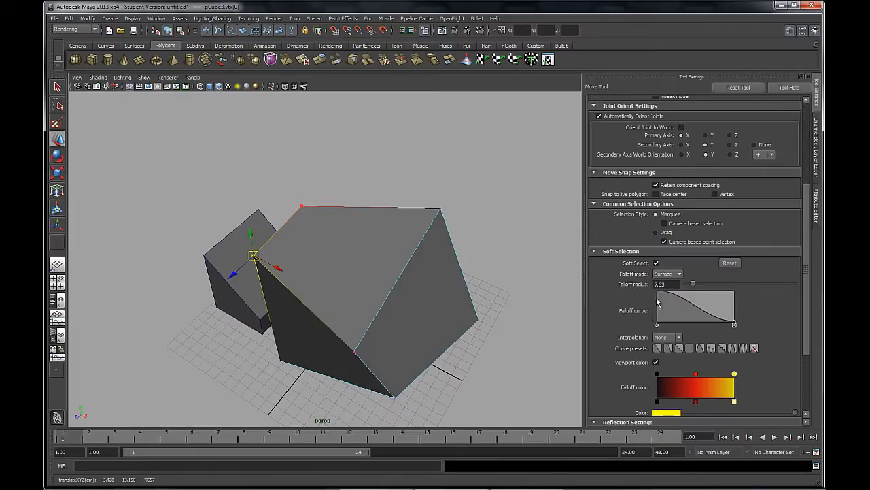
# Turn off Soft Select and reset the soft selection settings to their defaults
pyautogui.moveTo(334, 254)
pyautogui.keyDown('alt'); pyautogui.mouseDown()
pyautogui.moveTo(394, 253)
pyautogui.moveTo(330, 238)
pyautogui.mouseUp(); pyautogui.keyUp('alt')
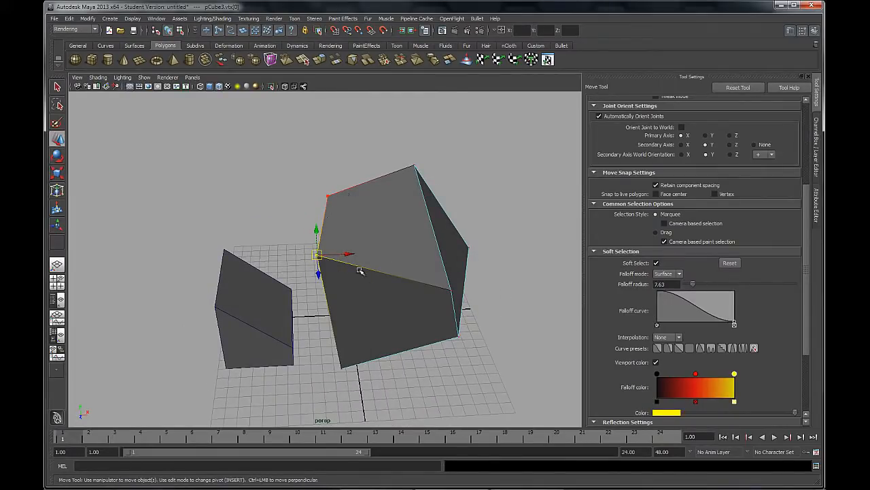
pyautogui.click(656, 263)
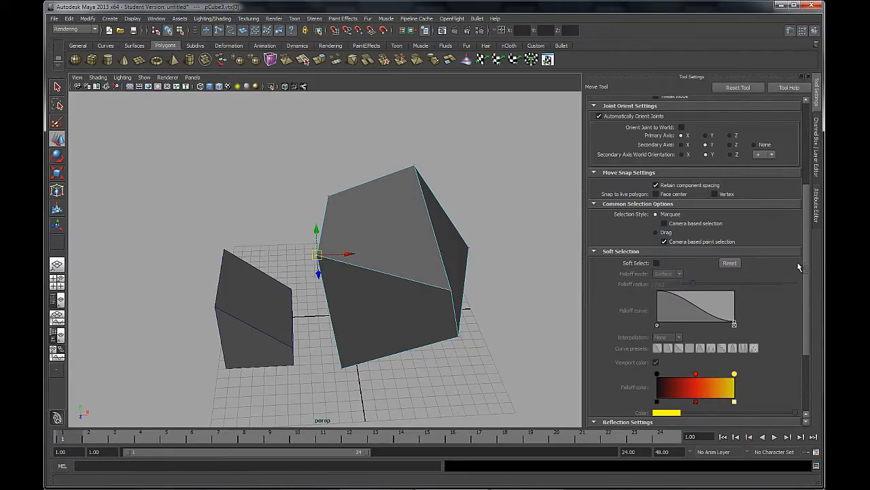
pyautogui.click(726, 264)
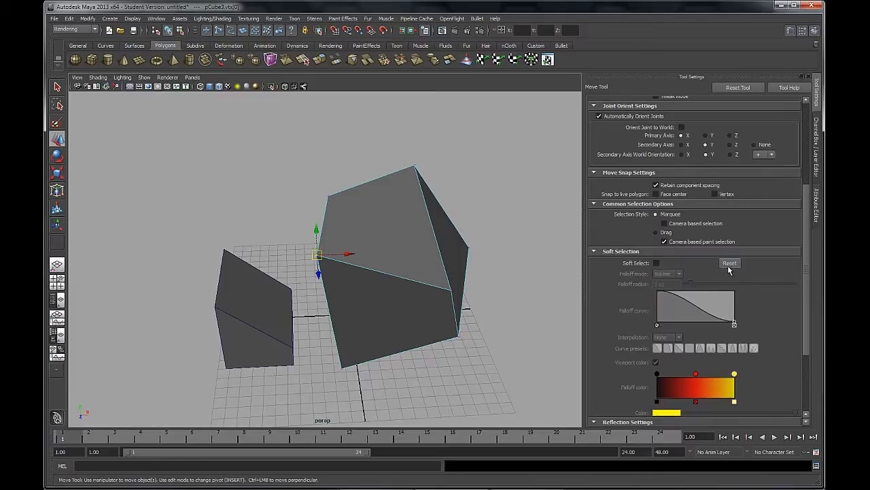
pyautogui.moveTo(806, 237); pyautogui.dragTo(807, 293)
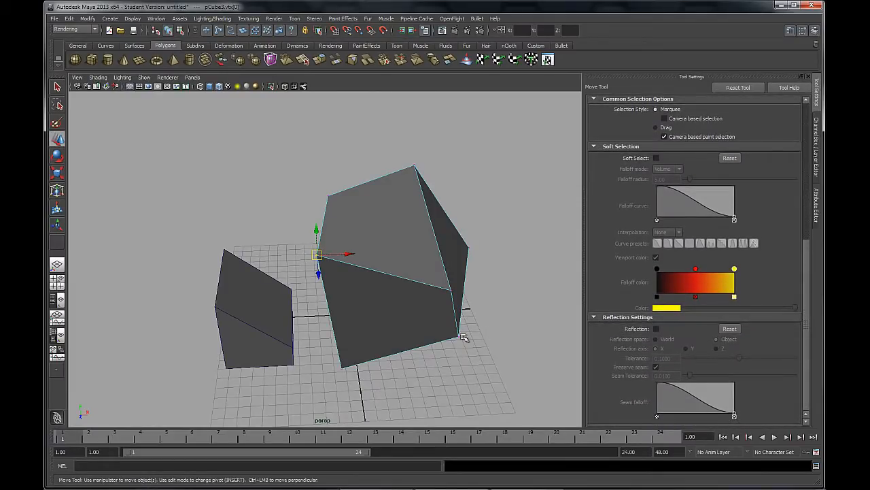
# Select both polygon objects and delete them from the scene
pyautogui.keyDown('alt'); pyautogui.moveTo(404, 324); pyautogui.dragTo(287, 316); pyautogui.keyUp('alt')
pyautogui.moveTo(282, 300); pyautogui.dragTo(314, 294, button='right')
pyautogui.moveTo(408, 138); pyautogui.dragTo(132, 375)
pyautogui.press('Delete')
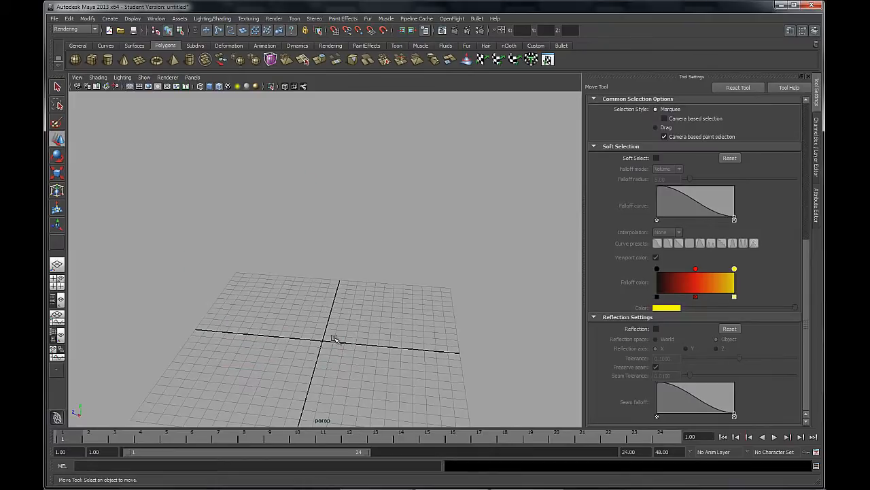
# Create a new polygon cube near the centre of the grid
pyautogui.keyDown('alt'); pyautogui.moveTo(185, 210); pyautogui.dragTo(260, 226); pyautogui.keyUp('alt')
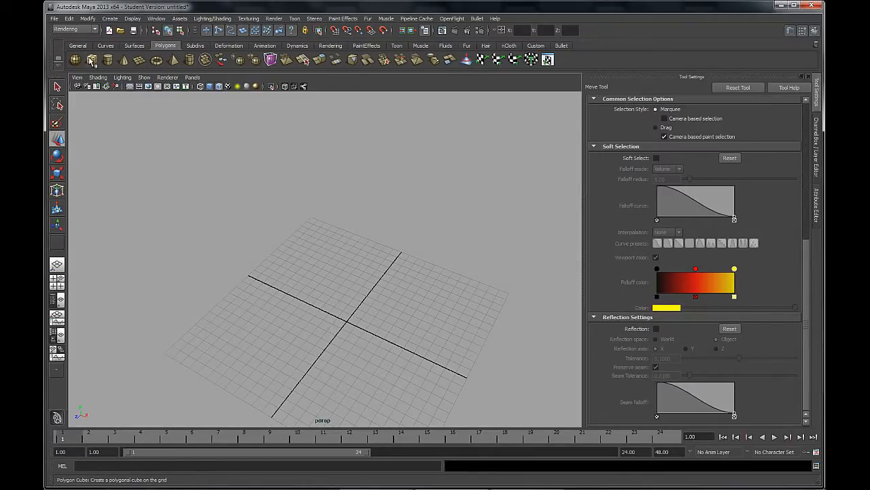
pyautogui.click(91, 59)
pyautogui.moveTo(320, 346); pyautogui.dragTo(400, 285)
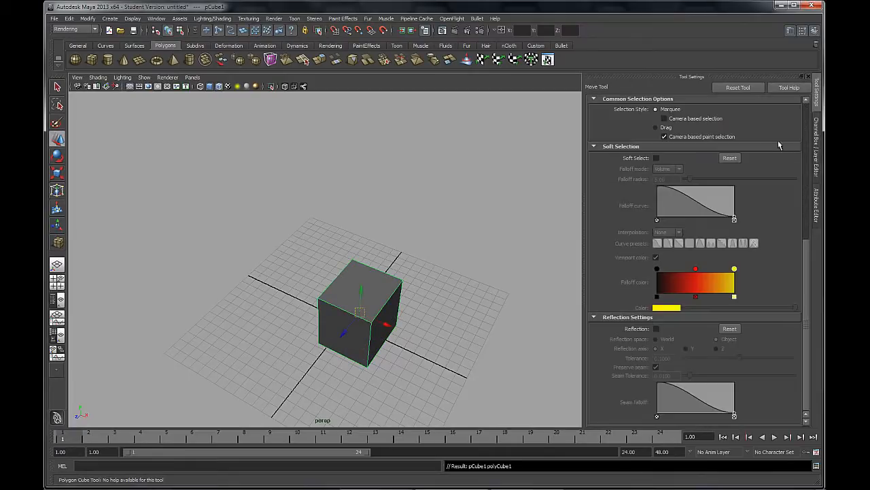
# Set the new cube's Translate X, Y and Z to 0 and return to the Move tool settings
pyautogui.click(817, 149)
pyautogui.moveTo(791, 116); pyautogui.dragTo(792, 129)
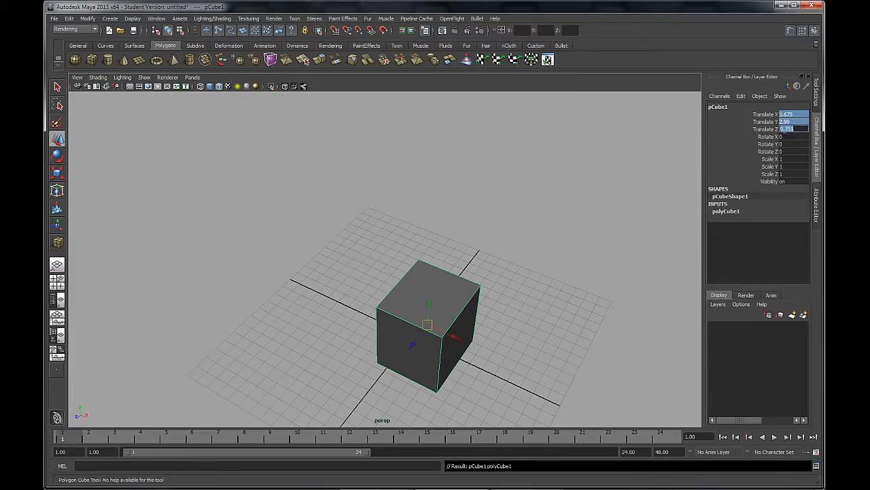
pyautogui.write('0')
pyautogui.press('Return')
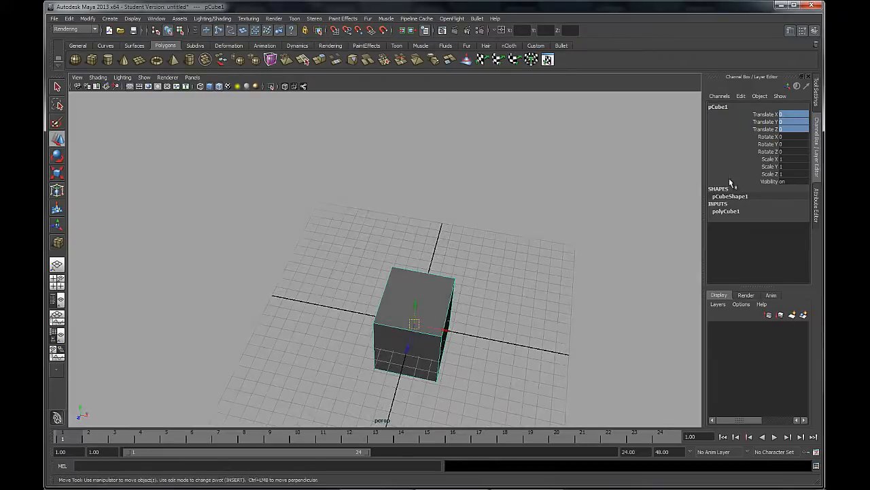
pyautogui.click(817, 94)
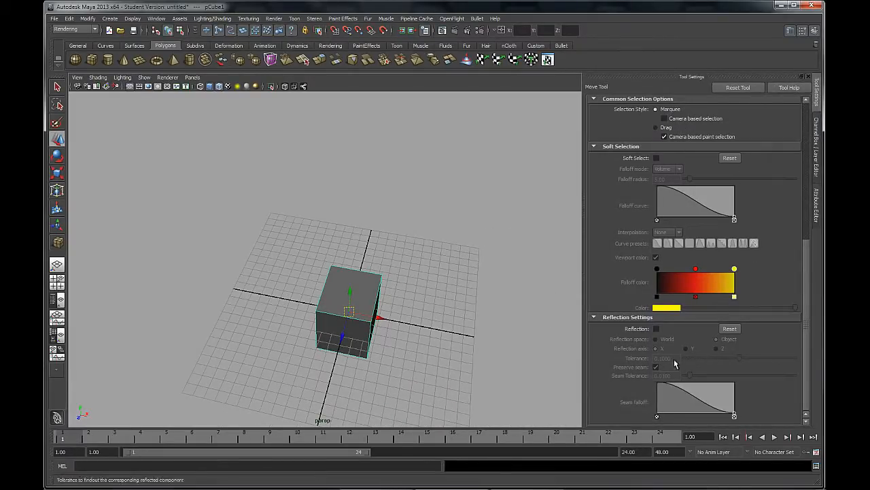
pyautogui.keyDown('alt'); pyautogui.moveTo(416, 330); pyautogui.dragTo(361, 270); pyautogui.keyUp('alt')
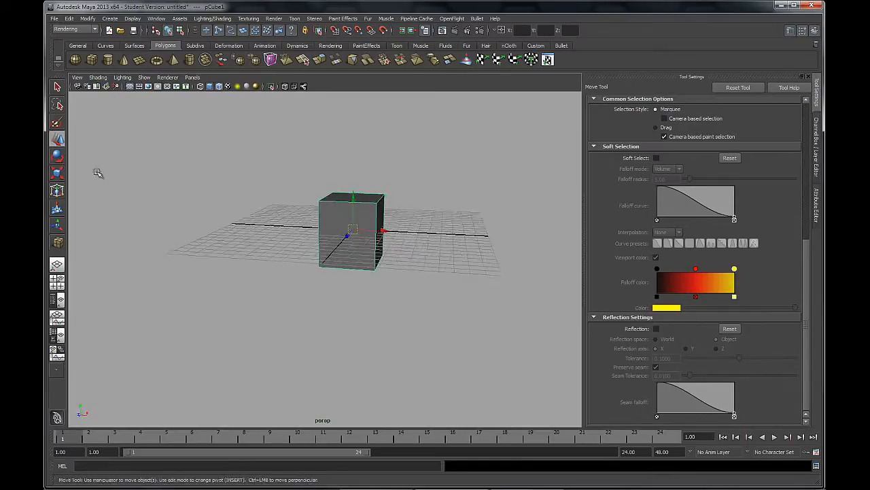
# Review the Rotate and Scale tool settings, comparing their soft selection and reflection options
pyautogui.click(59, 156)
pyautogui.scroll(-3, 629, 317)
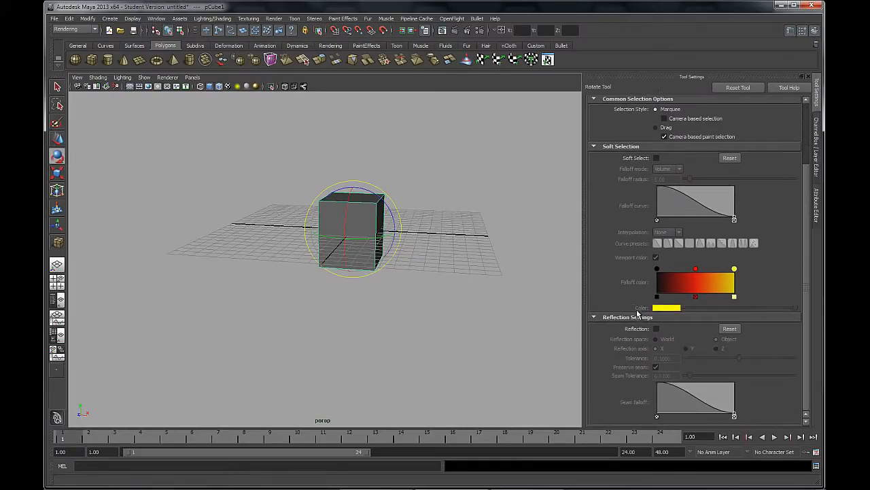
pyautogui.press('r')
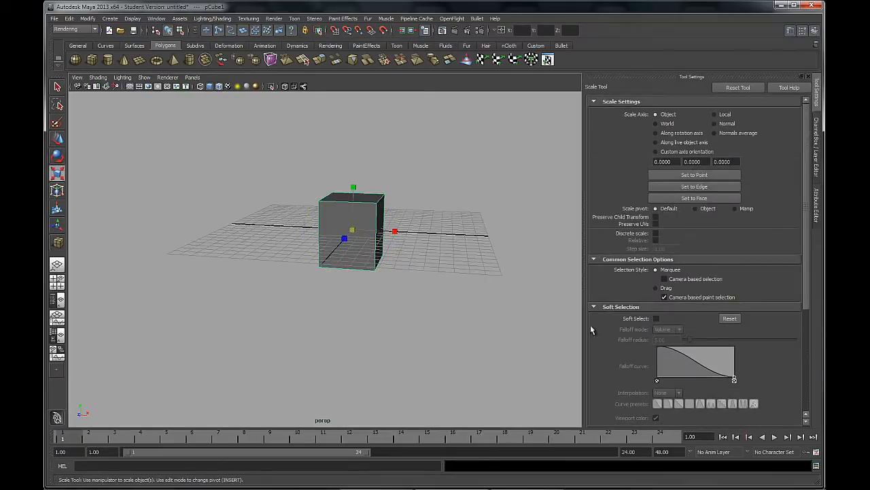
pyautogui.scroll(-3, 641, 324)
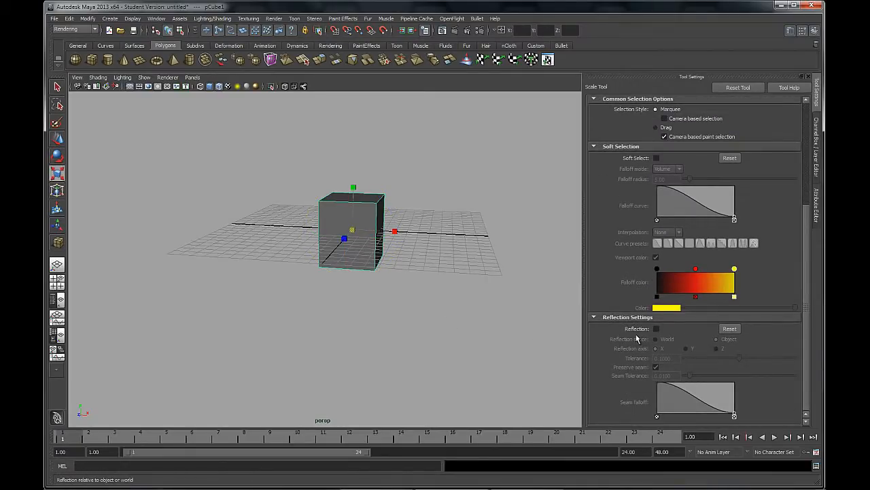
# Return to the Move tool, switch the cube to face selection and select its side face on the positive X side
pyautogui.click(58, 139)
pyautogui.keyDown('alt'); pyautogui.moveTo(428, 249); pyautogui.dragTo(419, 268); pyautogui.keyUp('alt')
pyautogui.keyDown('alt'); pyautogui.moveTo(420, 268); pyautogui.dragTo(410, 263, button='right'); pyautogui.keyUp('alt')
pyautogui.keyDown('alt'); pyautogui.moveTo(410, 262); pyautogui.dragTo(378, 289, button='middle'); pyautogui.keyUp('alt')
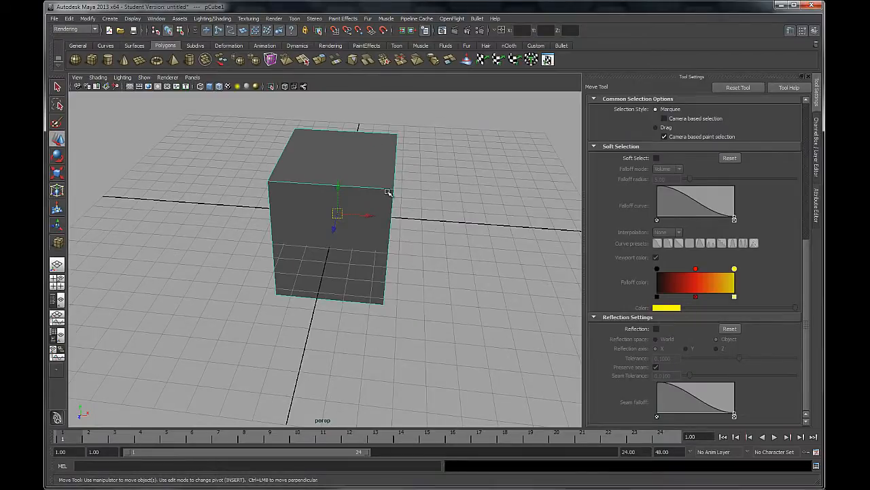
pyautogui.moveTo(387, 194); pyautogui.dragTo(393, 213, button='right')
pyautogui.keyDown('alt'); pyautogui.moveTo(442, 219); pyautogui.dragTo(407, 205); pyautogui.keyUp('alt')
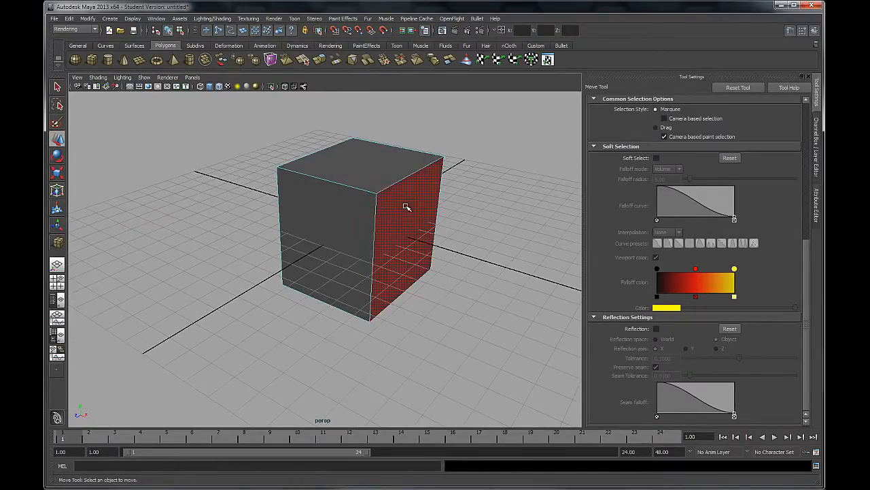
pyautogui.click(406, 205)
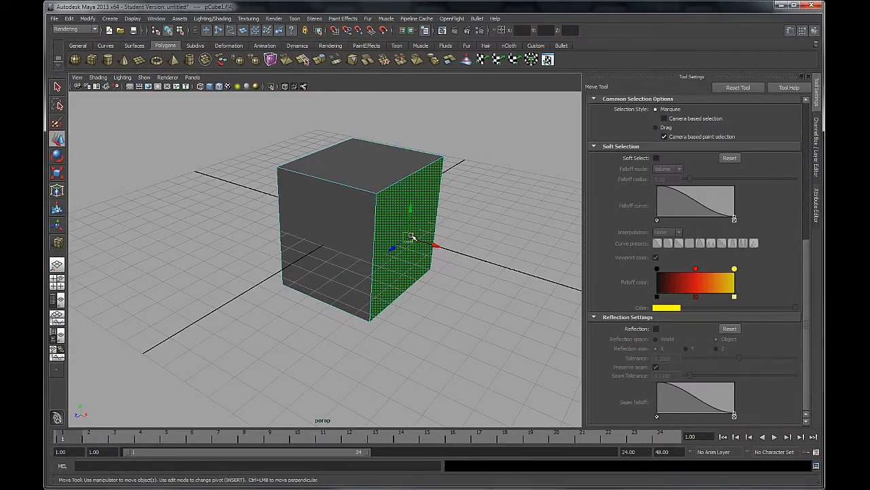
# Turn on Reflection for the Move tool, keeping Object space and the X reflection axis
pyautogui.keyDown('alt'); pyautogui.moveTo(223, 295); pyautogui.dragTo(254, 297); pyautogui.keyUp('alt')
pyautogui.keyDown('alt'); pyautogui.moveTo(323, 344); pyautogui.dragTo(264, 320, button='right'); pyautogui.keyUp('alt')
pyautogui.keyDown('alt'); pyautogui.moveTo(340, 333); pyautogui.dragTo(298, 335); pyautogui.keyUp('alt')
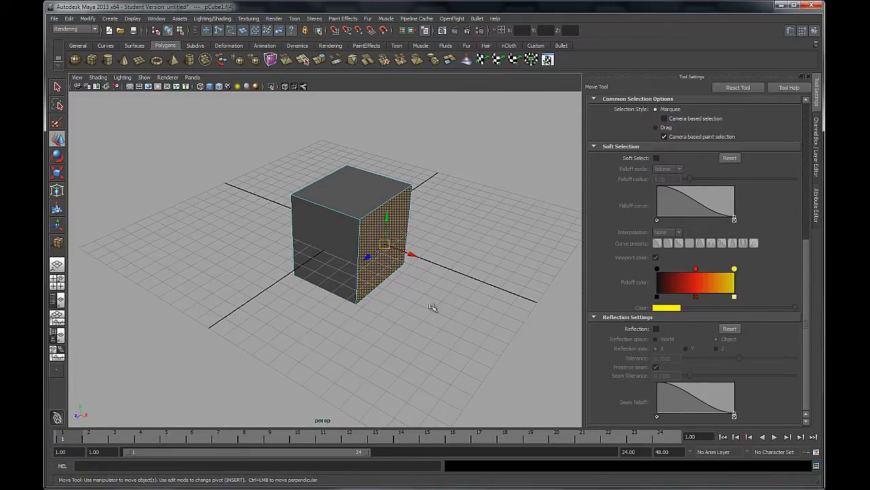
pyautogui.click(656, 329)
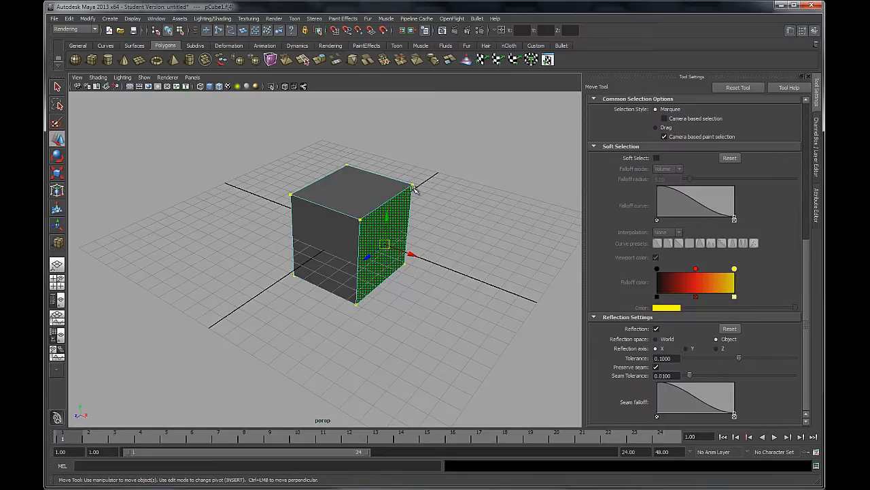
pyautogui.keyDown('alt'); pyautogui.moveTo(252, 286); pyautogui.dragTo(299, 216); pyautogui.keyUp('alt')
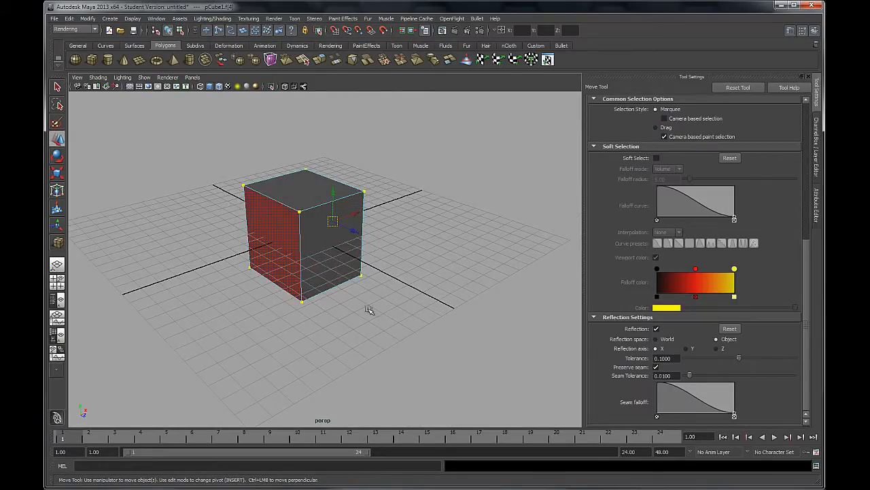
pyautogui.keyDown('alt'); pyautogui.moveTo(360, 291); pyautogui.dragTo(312, 294); pyautogui.keyUp('alt')
# Try moving the selected face outward along X with reflection, then undo the moves
pyautogui.moveTo(404, 231); pyautogui.dragTo(483, 235)
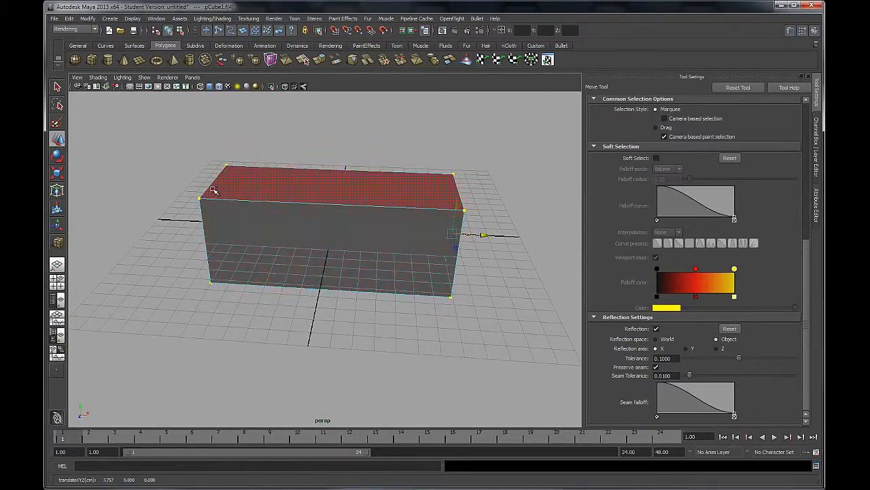
pyautogui.keyDown('alt'); pyautogui.moveTo(285, 276); pyautogui.dragTo(237, 258); pyautogui.keyUp('alt')
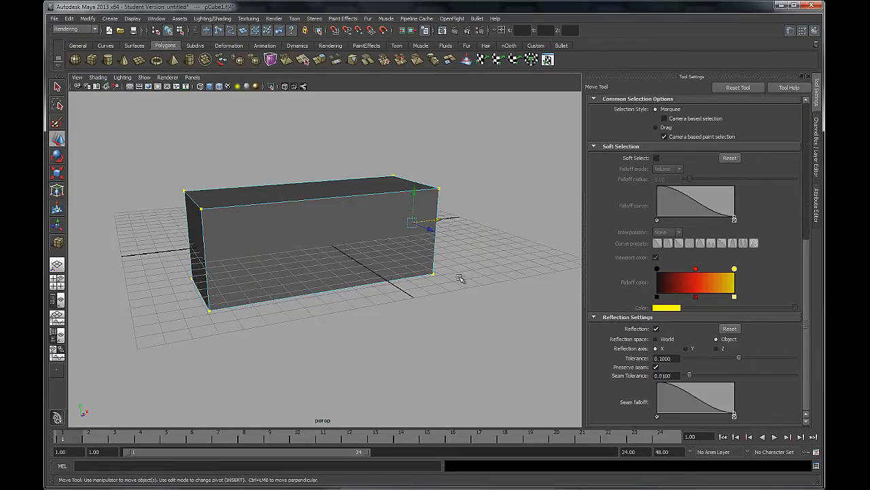
pyautogui.keyDown('alt'); pyautogui.moveTo(460, 278); pyautogui.dragTo(467, 274); pyautogui.keyUp('alt')
pyautogui.moveTo(495, 246); pyautogui.dragTo(458, 247)
pyautogui.hotkey('ctrl', 'z')
pyautogui.hotkey('ctrl', 'z')
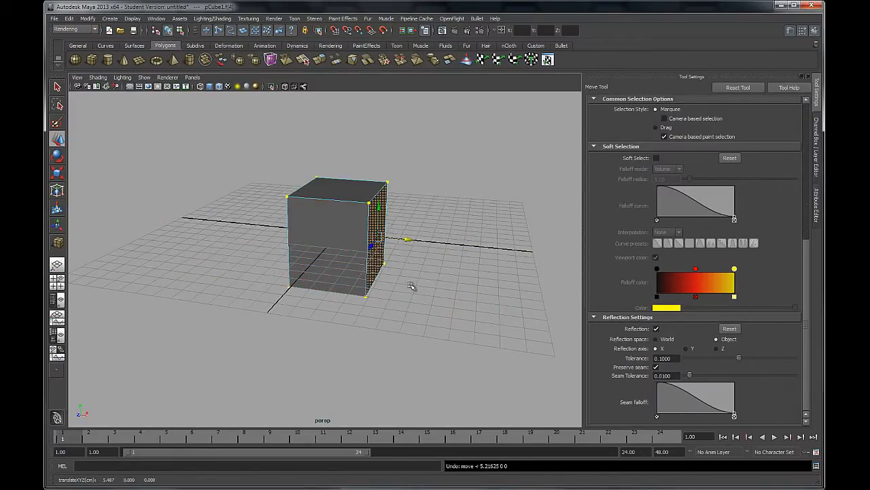
# Try raising the reflected side faces along Y, then undo the move
pyautogui.keyDown('alt'); pyautogui.moveTo(412, 286); pyautogui.dragTo(394, 144); pyautogui.keyUp('alt')
pyautogui.keyDown('alt'); pyautogui.moveTo(270, 237); pyautogui.dragTo(333, 234); pyautogui.keyUp('alt')
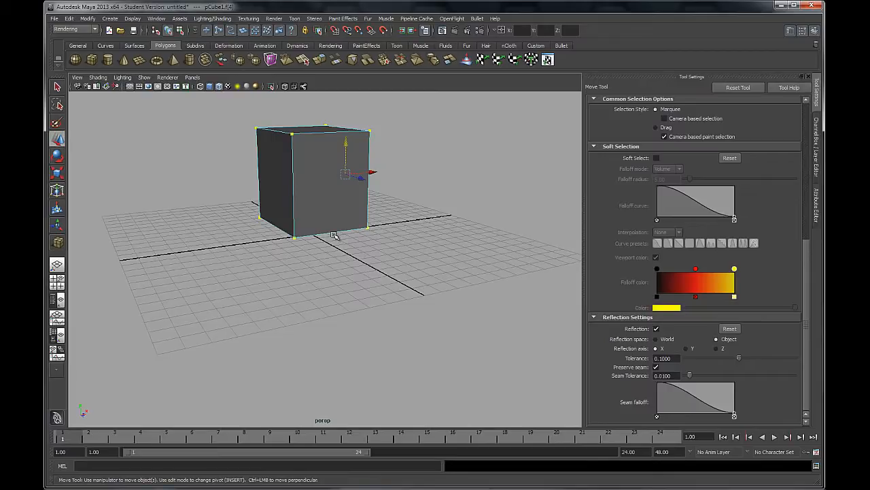
pyautogui.hotkey('ctrl', 'z')
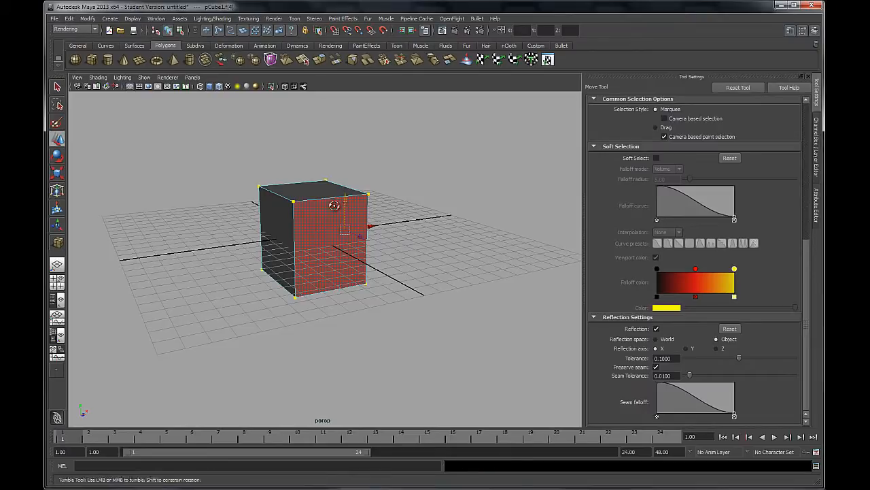
pyautogui.keyDown('alt'); pyautogui.moveTo(334, 204); pyautogui.dragTo(315, 202); pyautogui.keyUp('alt')
pyautogui.moveTo(314, 203); pyautogui.dragTo(340, 191, button='right')
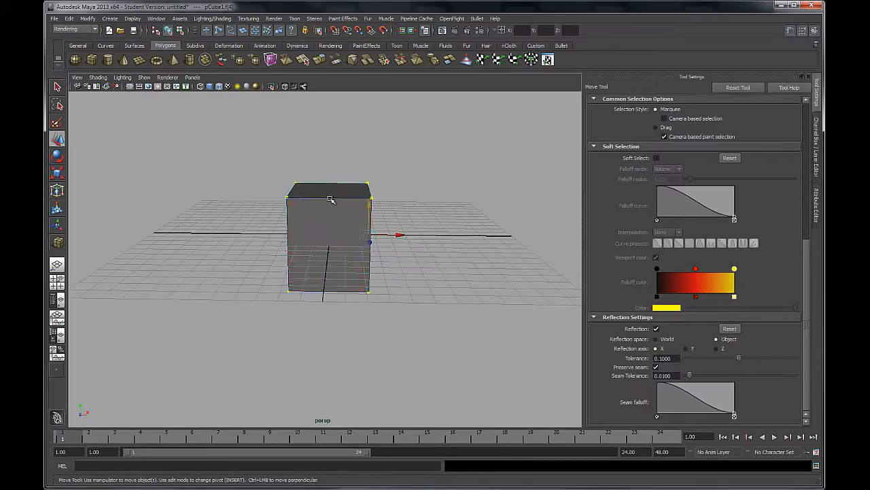
# Set the cube's Subdivisions Width to 2
pyautogui.click(819, 185)
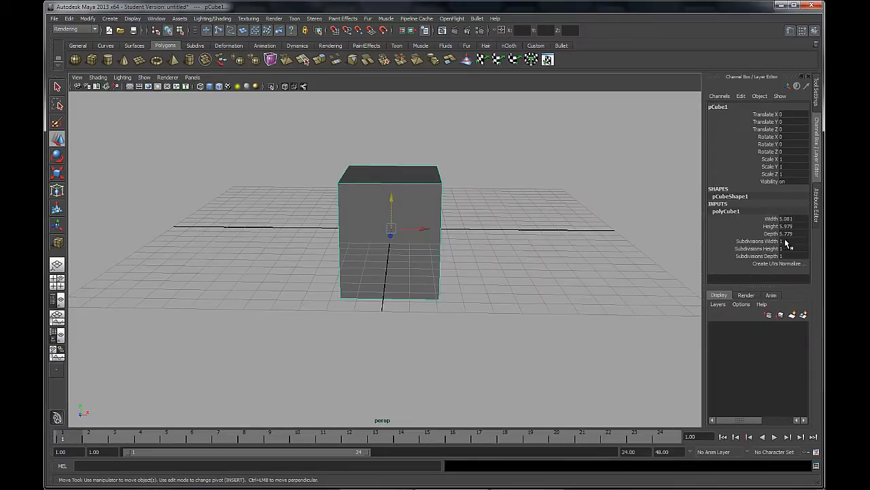
pyautogui.click(783, 241)
pyautogui.write('2')
pyautogui.press('Return')
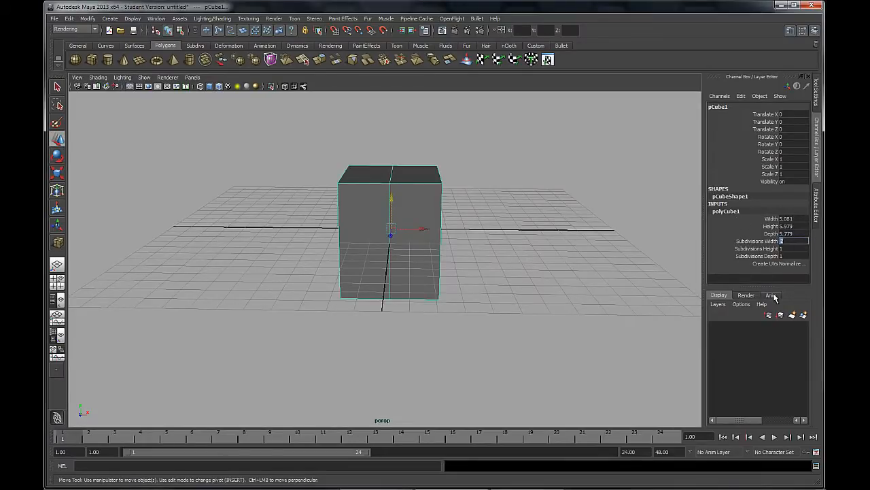
pyautogui.keyDown('alt'); pyautogui.moveTo(613, 345); pyautogui.dragTo(578, 352); pyautogui.keyUp('alt')
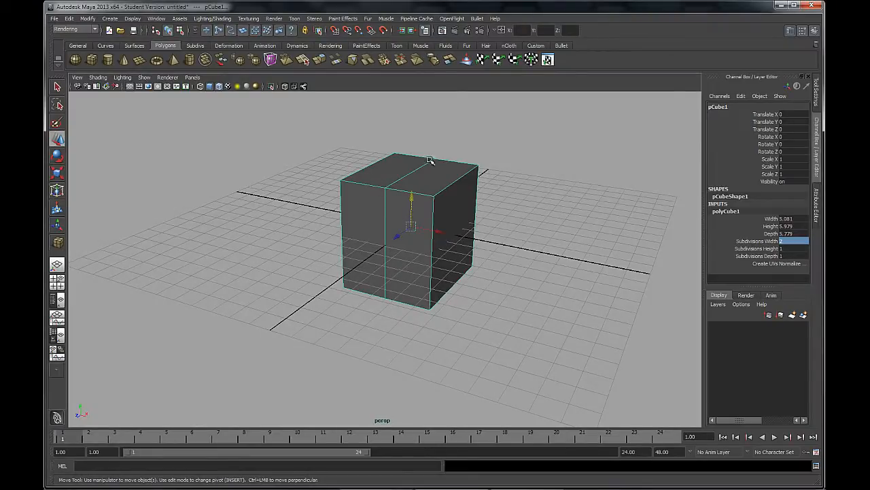
# Select the subdivided cube's positive X side face and raise it about 2.5 units along Y with reflection
pyautogui.moveTo(459, 209); pyautogui.dragTo(460, 236, button='right')
pyautogui.click(460, 239)
pyautogui.moveTo(342, 331)
pyautogui.keyDown('alt'); pyautogui.mouseDown()
pyautogui.moveTo(414, 318)
pyautogui.moveTo(349, 316)
pyautogui.mouseUp(); pyautogui.keyUp('alt')
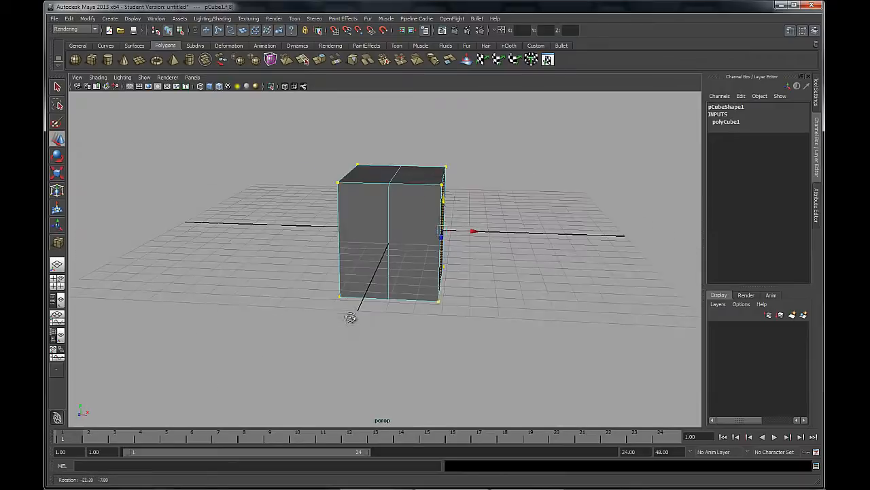
pyautogui.press('w')
pyautogui.moveTo(444, 161); pyautogui.dragTo(446, 154)
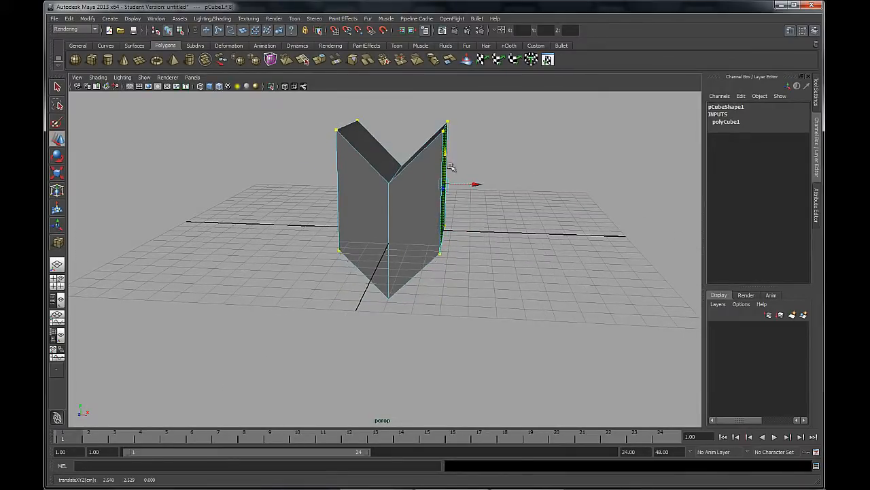
# Lower the selected face along Y to a height of about 0.41 units, forming a shallow V shape
pyautogui.keyDown('alt'); pyautogui.moveTo(513, 282); pyautogui.dragTo(460, 183); pyautogui.keyUp('alt')
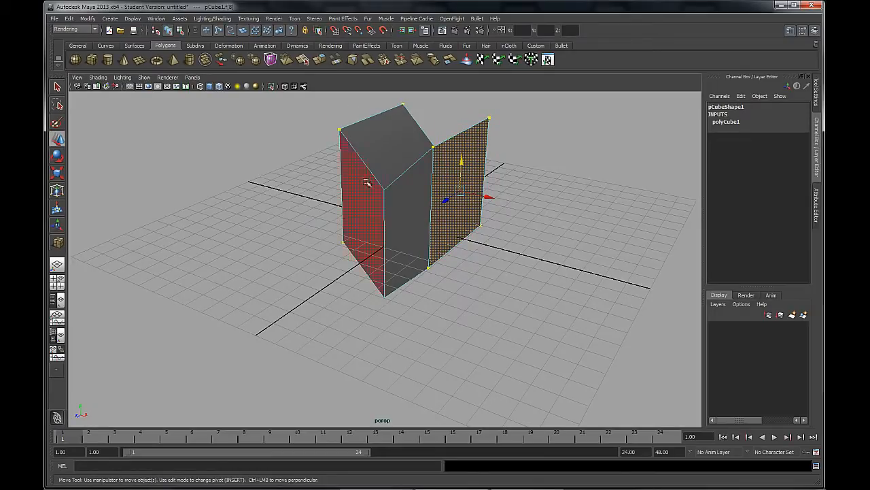
pyautogui.keyDown('alt'); pyautogui.moveTo(340, 147); pyautogui.dragTo(450, 183); pyautogui.keyUp('alt')
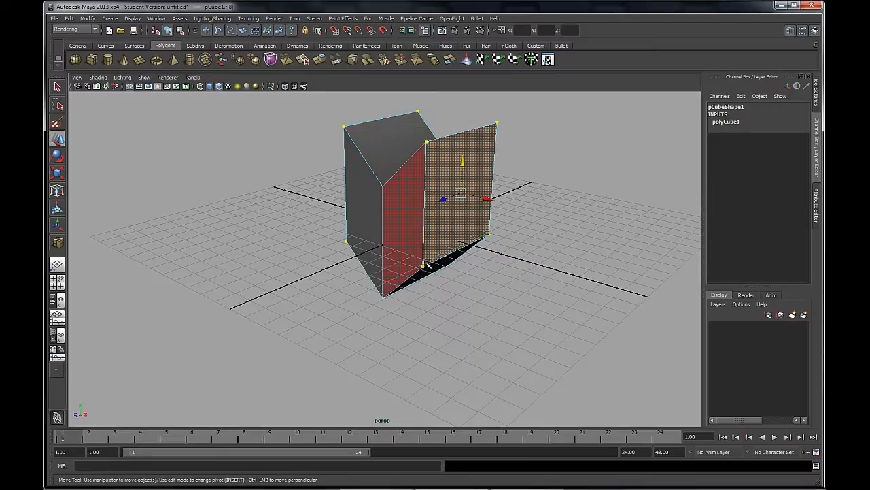
pyautogui.keyDown('alt'); pyautogui.moveTo(350, 288); pyautogui.dragTo(387, 287); pyautogui.keyUp('alt')
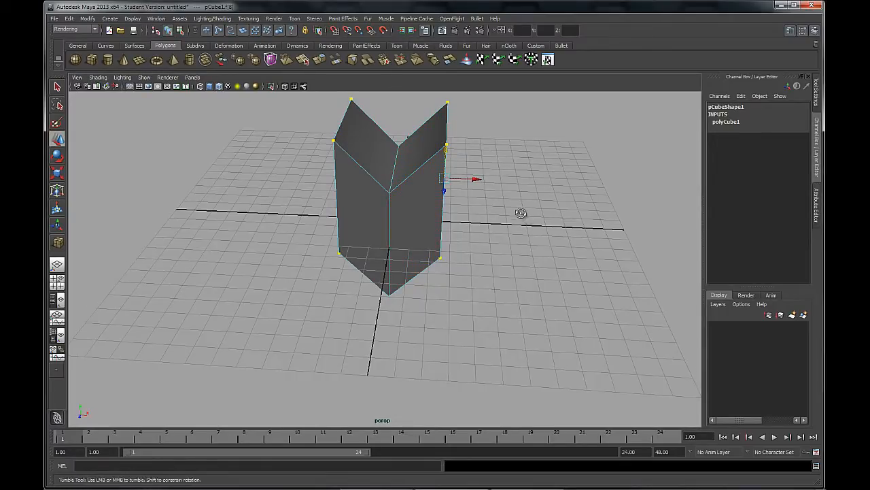
pyautogui.keyDown('alt'); pyautogui.moveTo(520, 212); pyautogui.dragTo(508, 197); pyautogui.keyUp('alt')
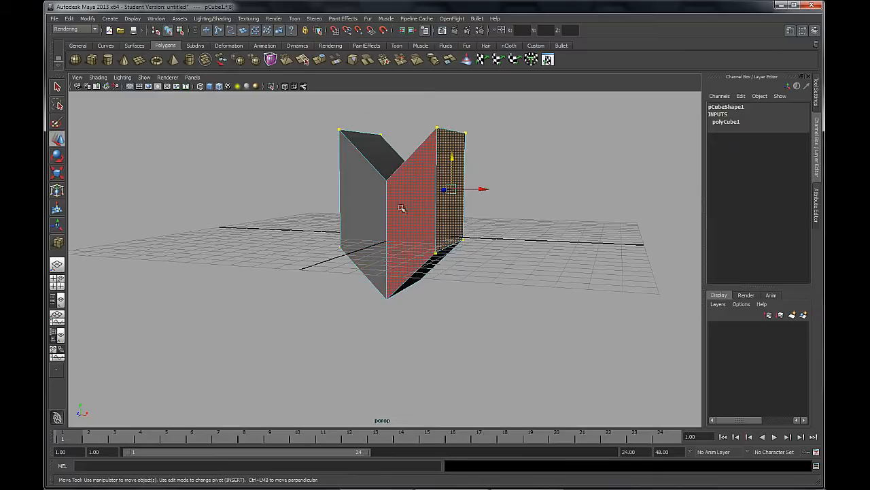
pyautogui.keyDown('alt'); pyautogui.moveTo(478, 301); pyautogui.dragTo(446, 158); pyautogui.keyUp('alt')
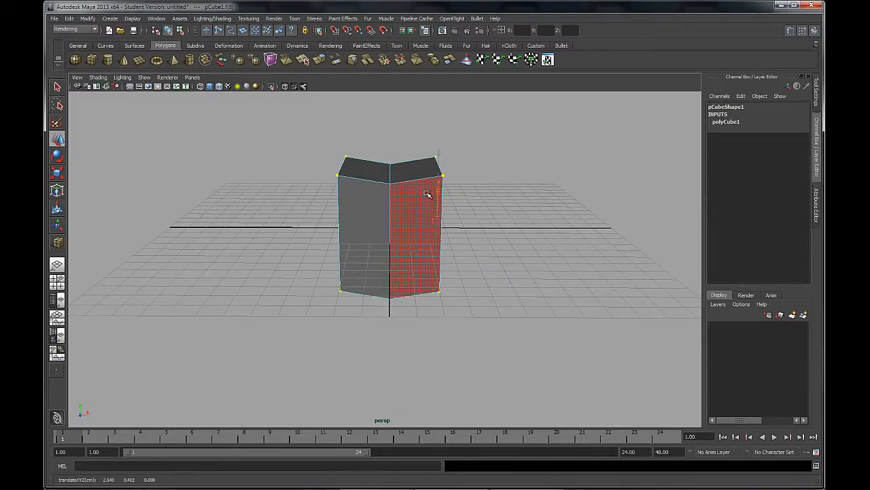
pyautogui.keyDown('alt'); pyautogui.moveTo(496, 241); pyautogui.dragTo(435, 272); pyautogui.keyUp('alt')
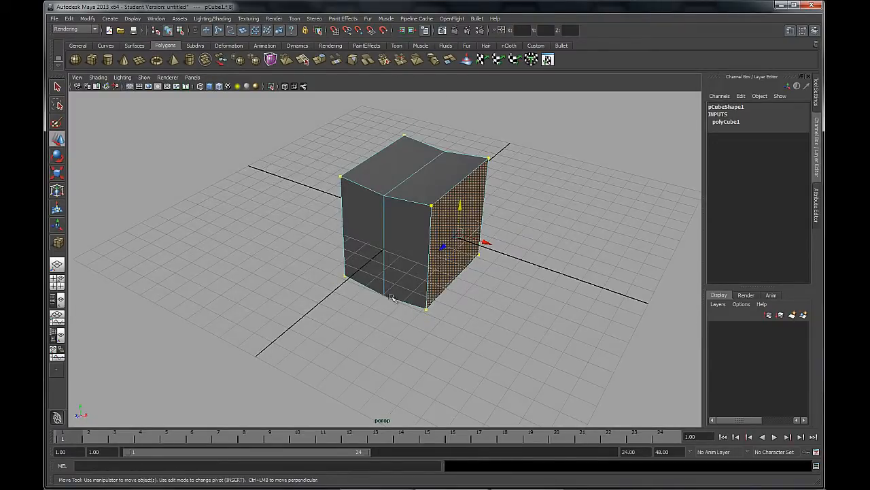
# Scale down the selected side face together with its reflected counterpart using the Scale tool
pyautogui.click(57, 173)
pyautogui.moveTo(461, 235); pyautogui.dragTo(494, 232)
pyautogui.moveTo(438, 254); pyautogui.dragTo(460, 249)
pyautogui.keyDown('alt'); pyautogui.moveTo(447, 319); pyautogui.dragTo(442, 255); pyautogui.keyUp('alt')
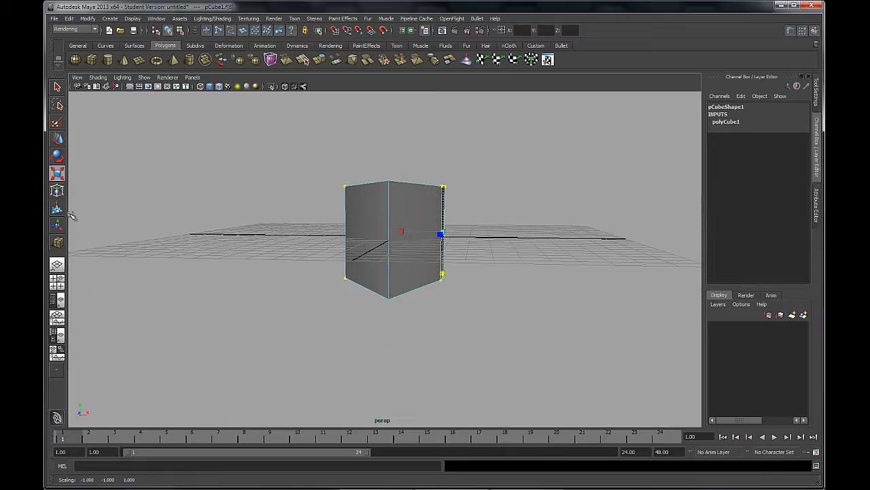
# Rotate the selected side face with reflection so both sides of the mesh tilt symmetrically, then leave the Rotate tool
pyautogui.press('e')
pyautogui.keyDown('alt'); pyautogui.moveTo(449, 301); pyautogui.dragTo(440, 308); pyautogui.keyUp('alt')
pyautogui.moveTo(466, 191)
pyautogui.mouseDown()
pyautogui.moveTo(490, 205)
pyautogui.moveTo(466, 188)
pyautogui.mouseUp()
pyautogui.keyDown('alt'); pyautogui.moveTo(537, 261); pyautogui.dragTo(408, 264); pyautogui.keyUp('alt')
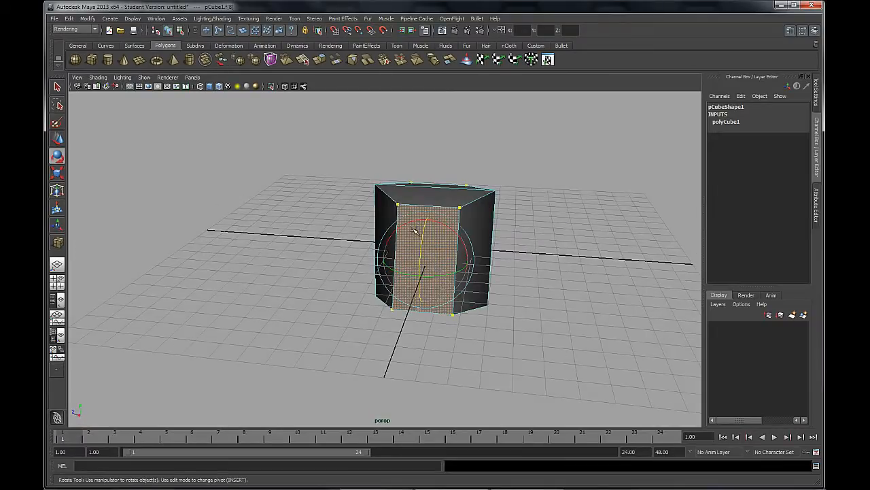
pyautogui.moveTo(412, 220)
pyautogui.mouseDown()
pyautogui.moveTo(389, 223)
pyautogui.moveTo(398, 228)
pyautogui.mouseUp()
pyautogui.keyDown('alt'); pyautogui.moveTo(340, 301); pyautogui.dragTo(363, 322); pyautogui.keyUp('alt')
pyautogui.press('q')
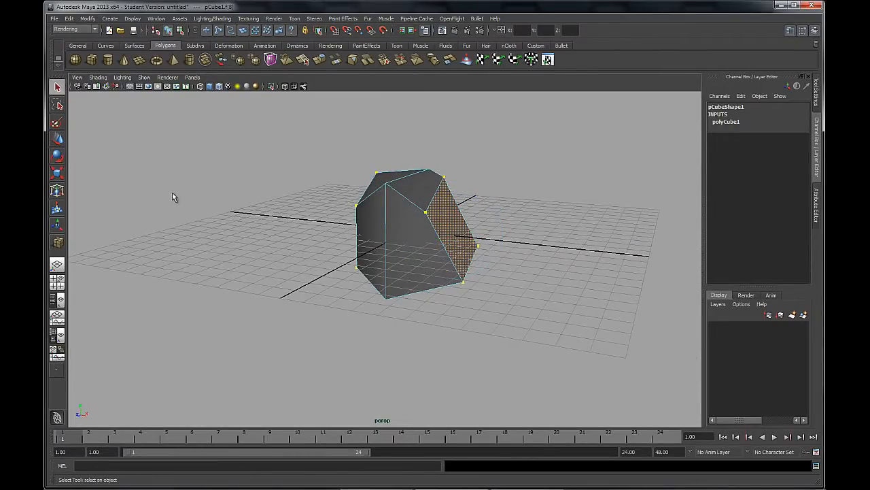
pyautogui.keyDown('alt'); pyautogui.moveTo(172, 193); pyautogui.dragTo(202, 226); pyautogui.keyUp('alt')
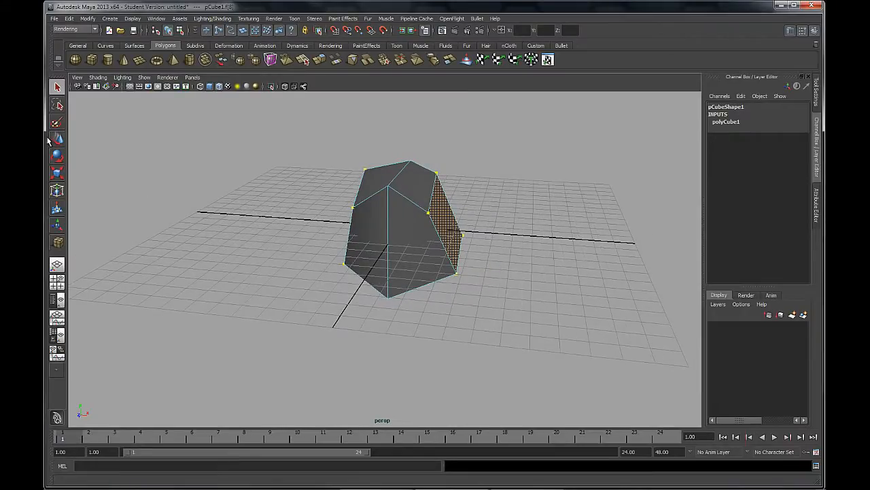
# Reopen the Move tool settings and turn off Reflection
pyautogui.press('w')
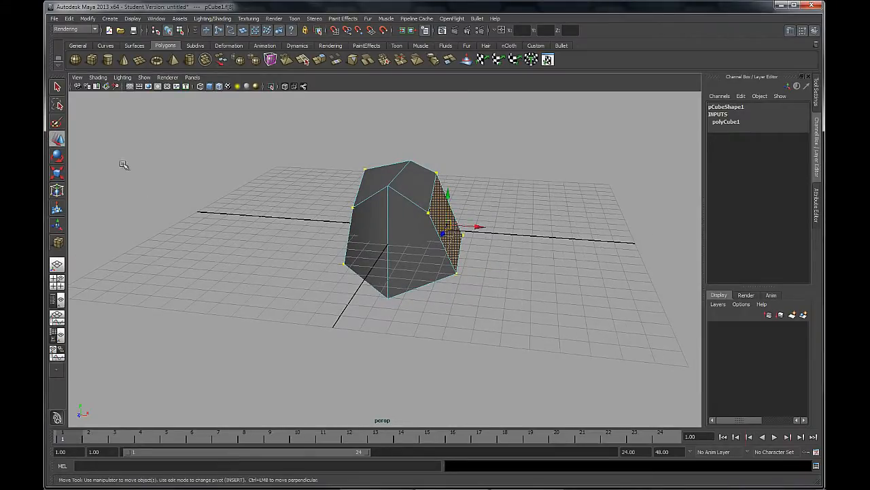
pyautogui.click(817, 101)
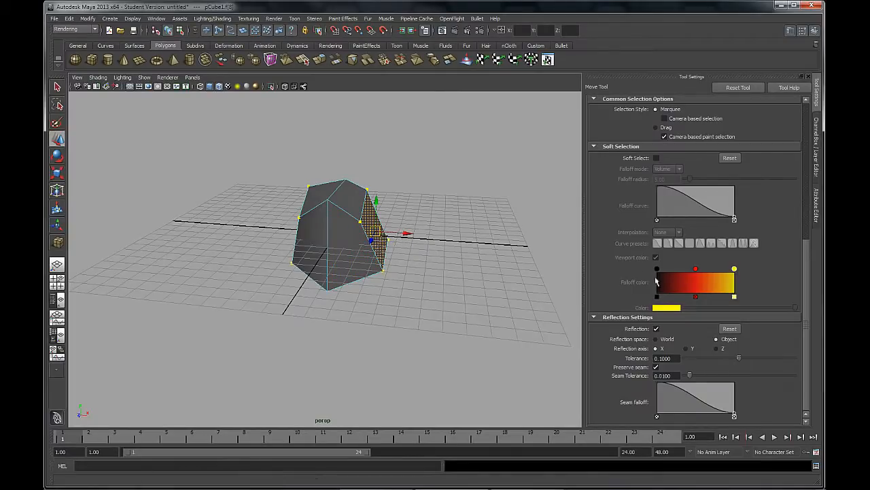
pyautogui.click(717, 338)
pyautogui.click(656, 329)
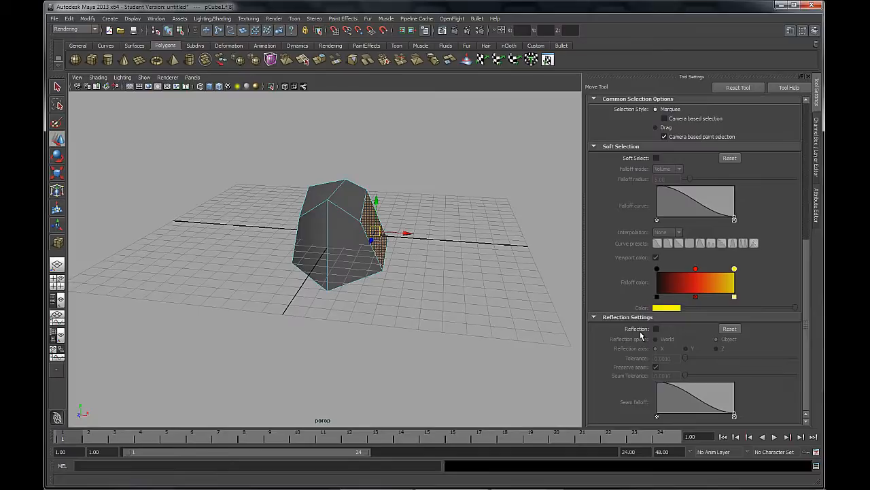
# Deselect the face and return the mesh to object mode
pyautogui.click(503, 331)
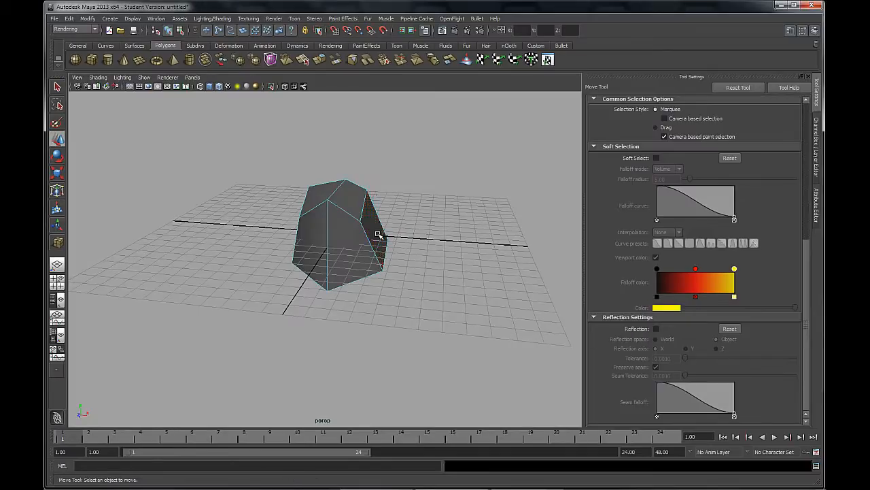
pyautogui.rightClick(356, 218)
pyautogui.click(394, 207)
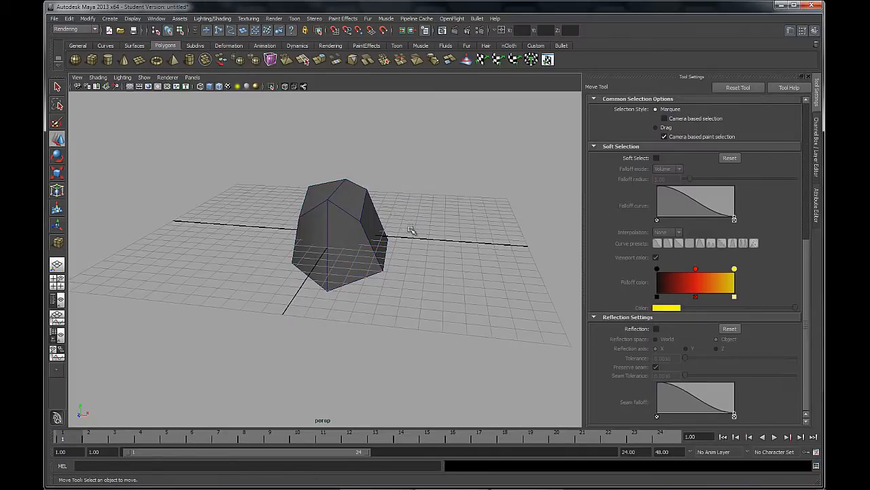
# Compare the settings of the Select, Move, Rotate and Scale tools, ending at the Scale Settings section
pyautogui.press('q')
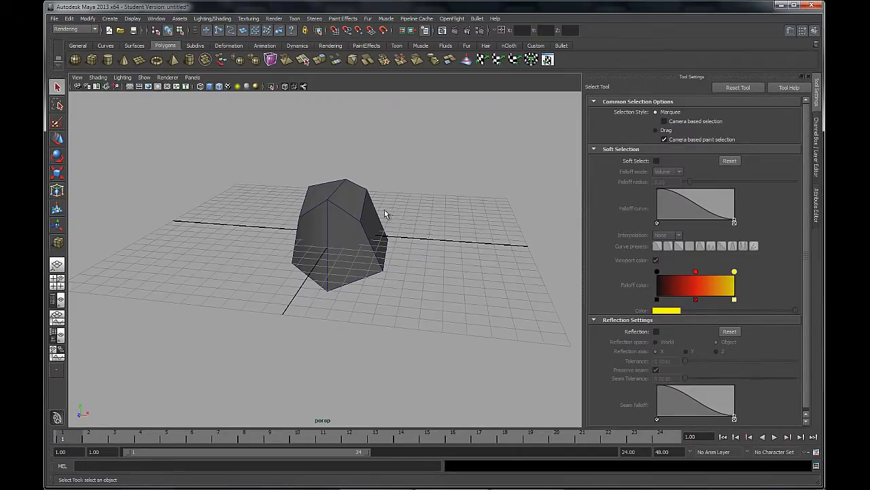
pyautogui.keyDown('alt'); pyautogui.moveTo(384, 213); pyautogui.dragTo(369, 188); pyautogui.keyUp('alt')
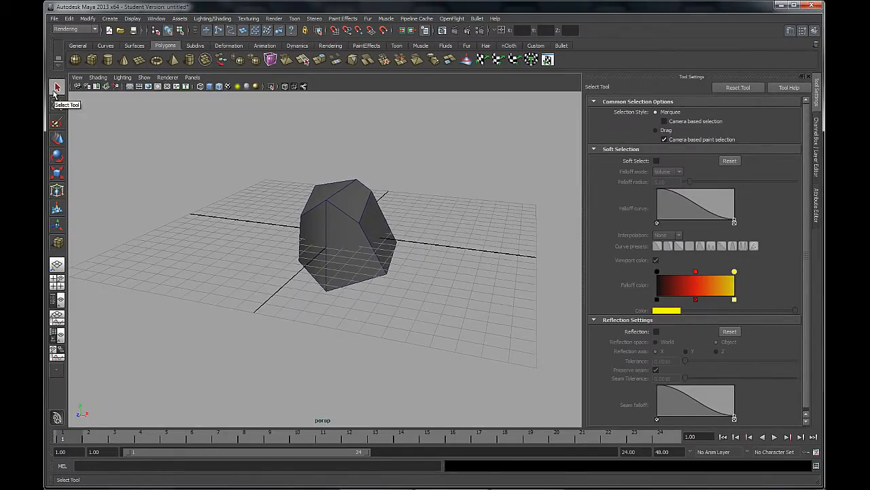
pyautogui.click(58, 140)
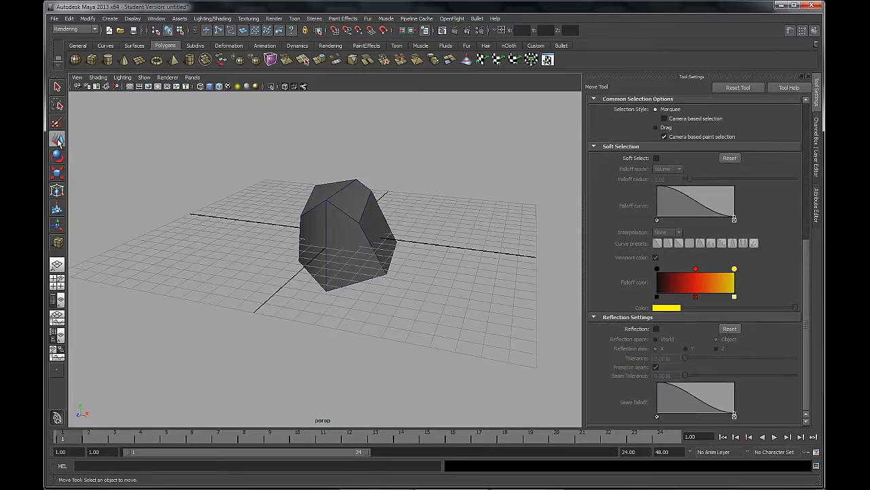
pyautogui.click(58, 156)
pyautogui.click(57, 174)
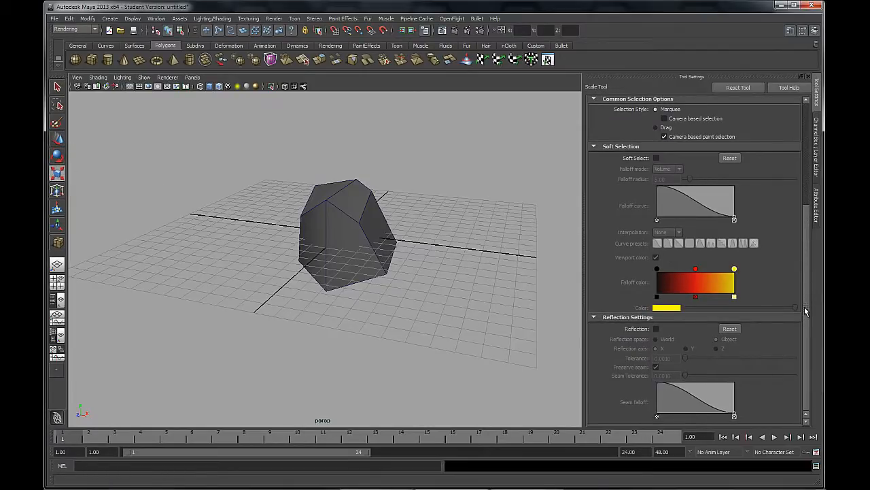
pyautogui.moveTo(806, 299); pyautogui.dragTo(804, 190)
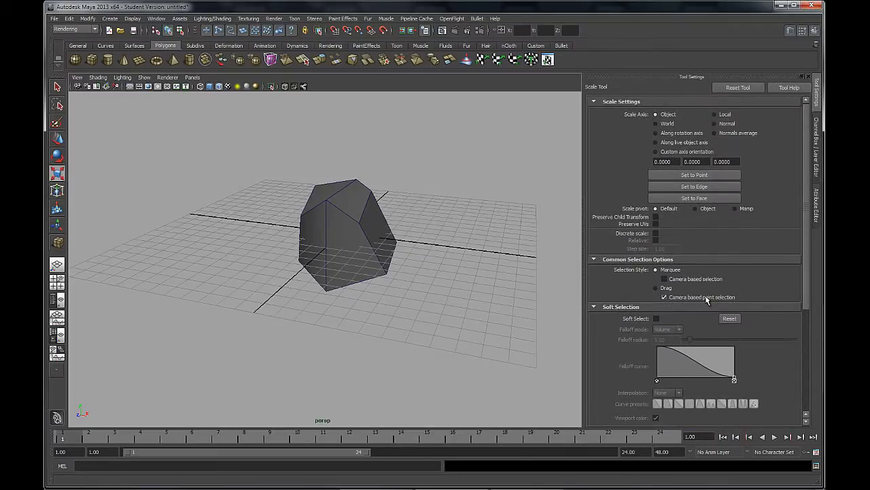